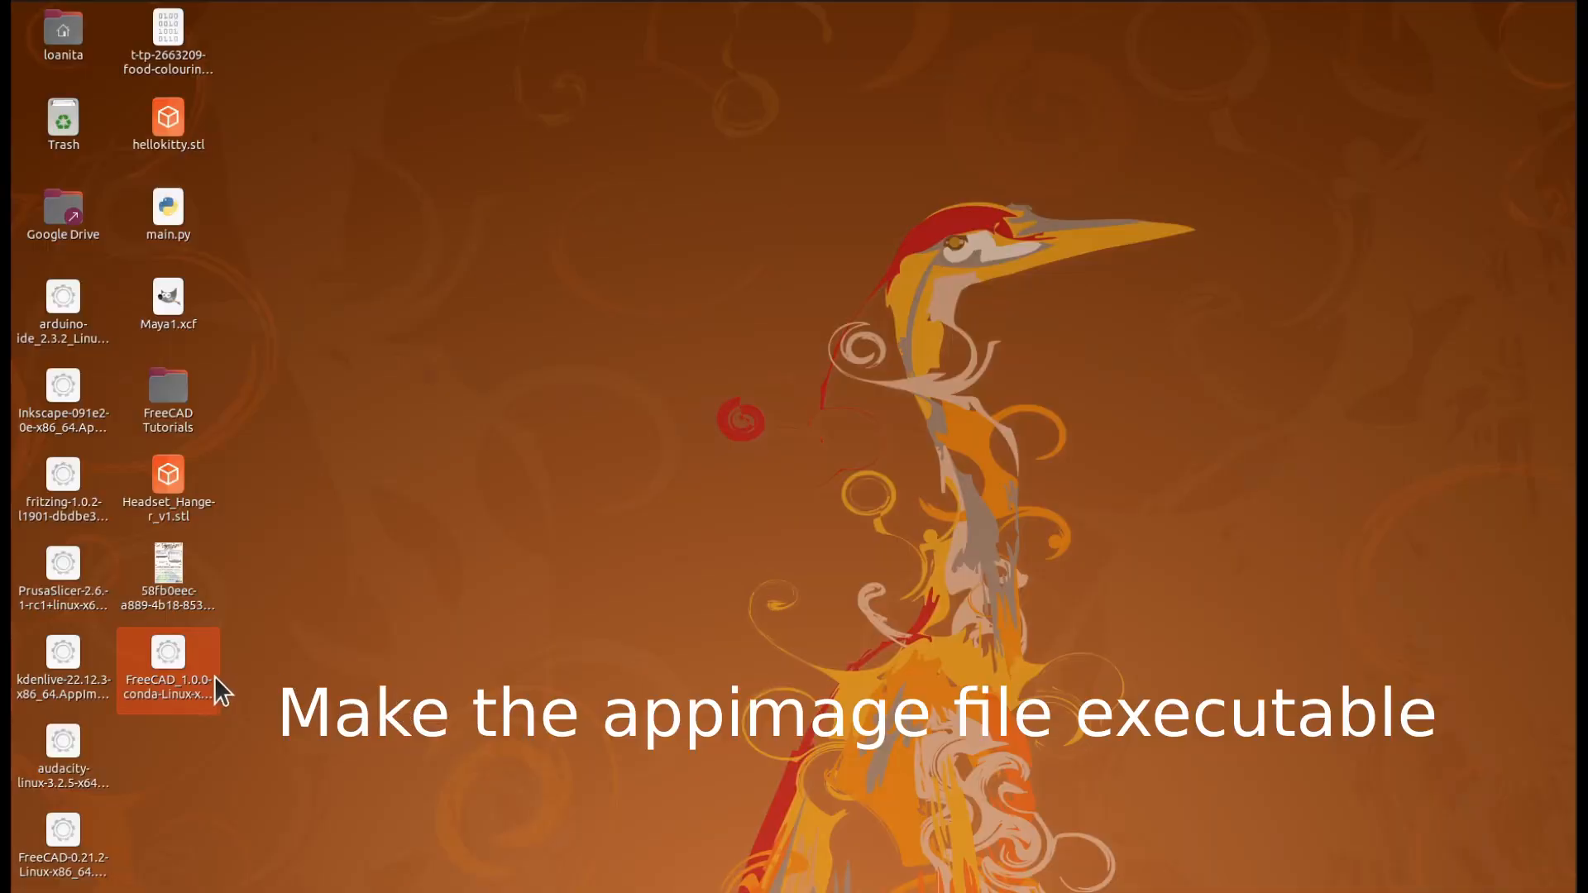
Check that the FreeCAD 1.0.0 AppImage on the desktop is allowed to execute as a program, and close its properties
right_click(172, 668)
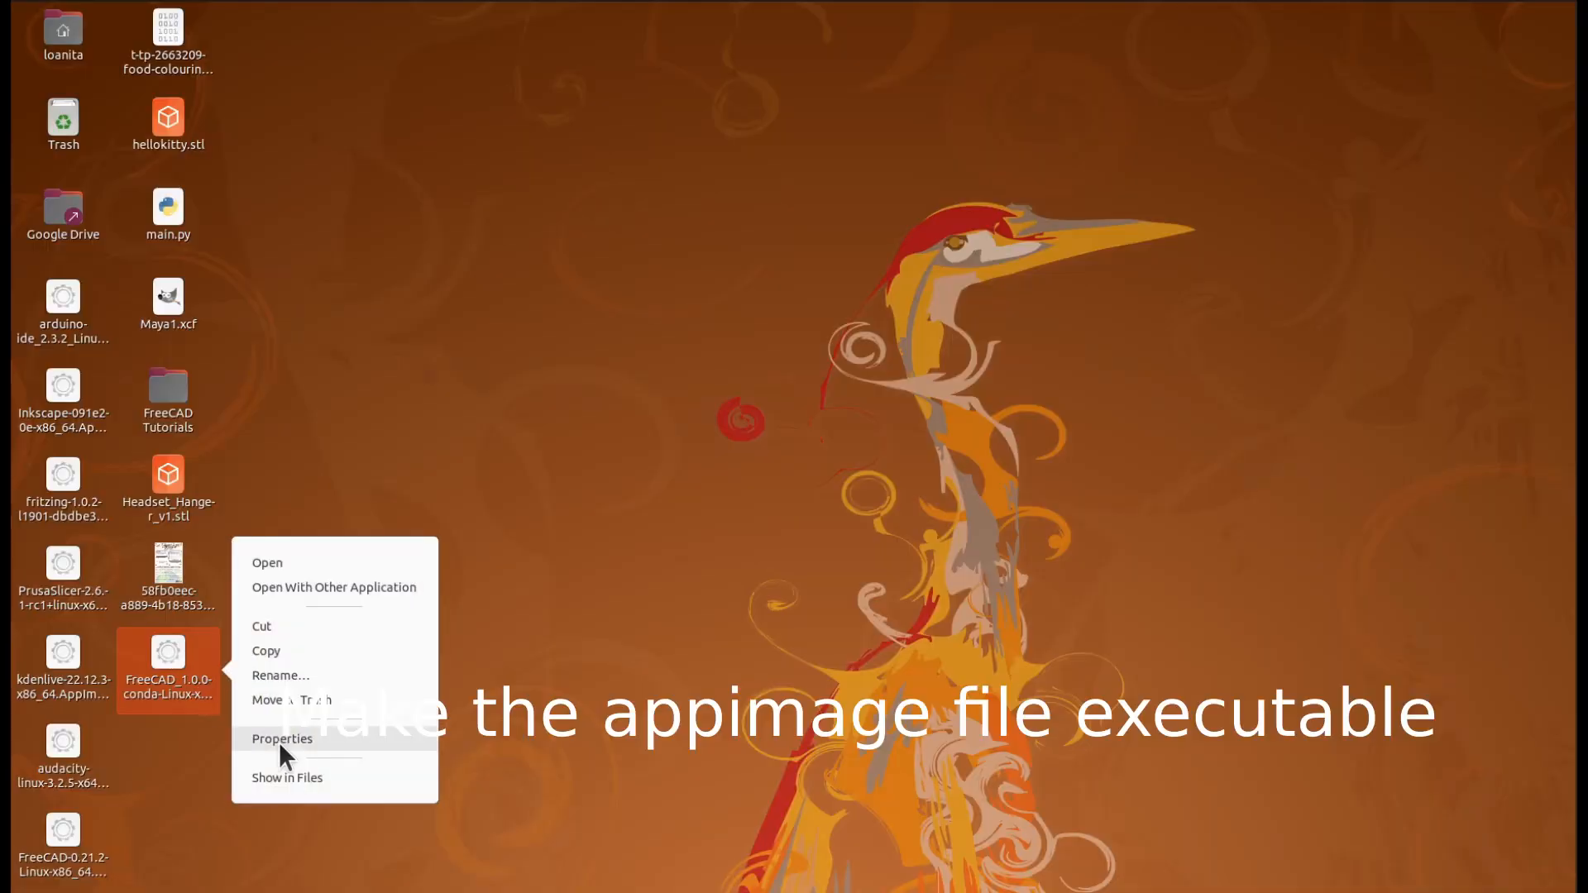
click(279, 741)
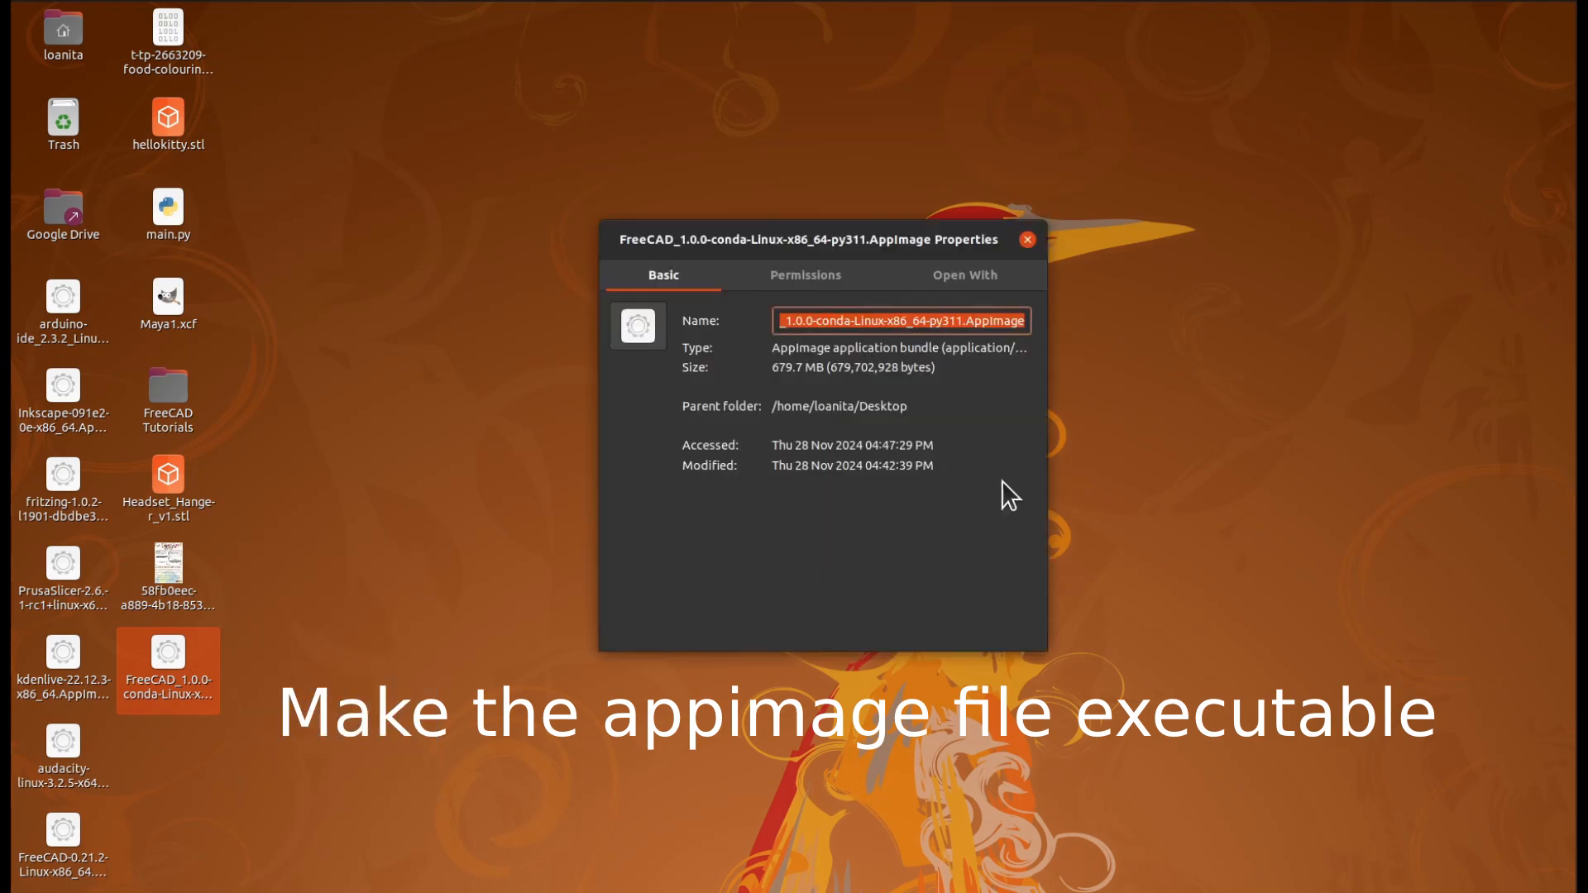
click(838, 279)
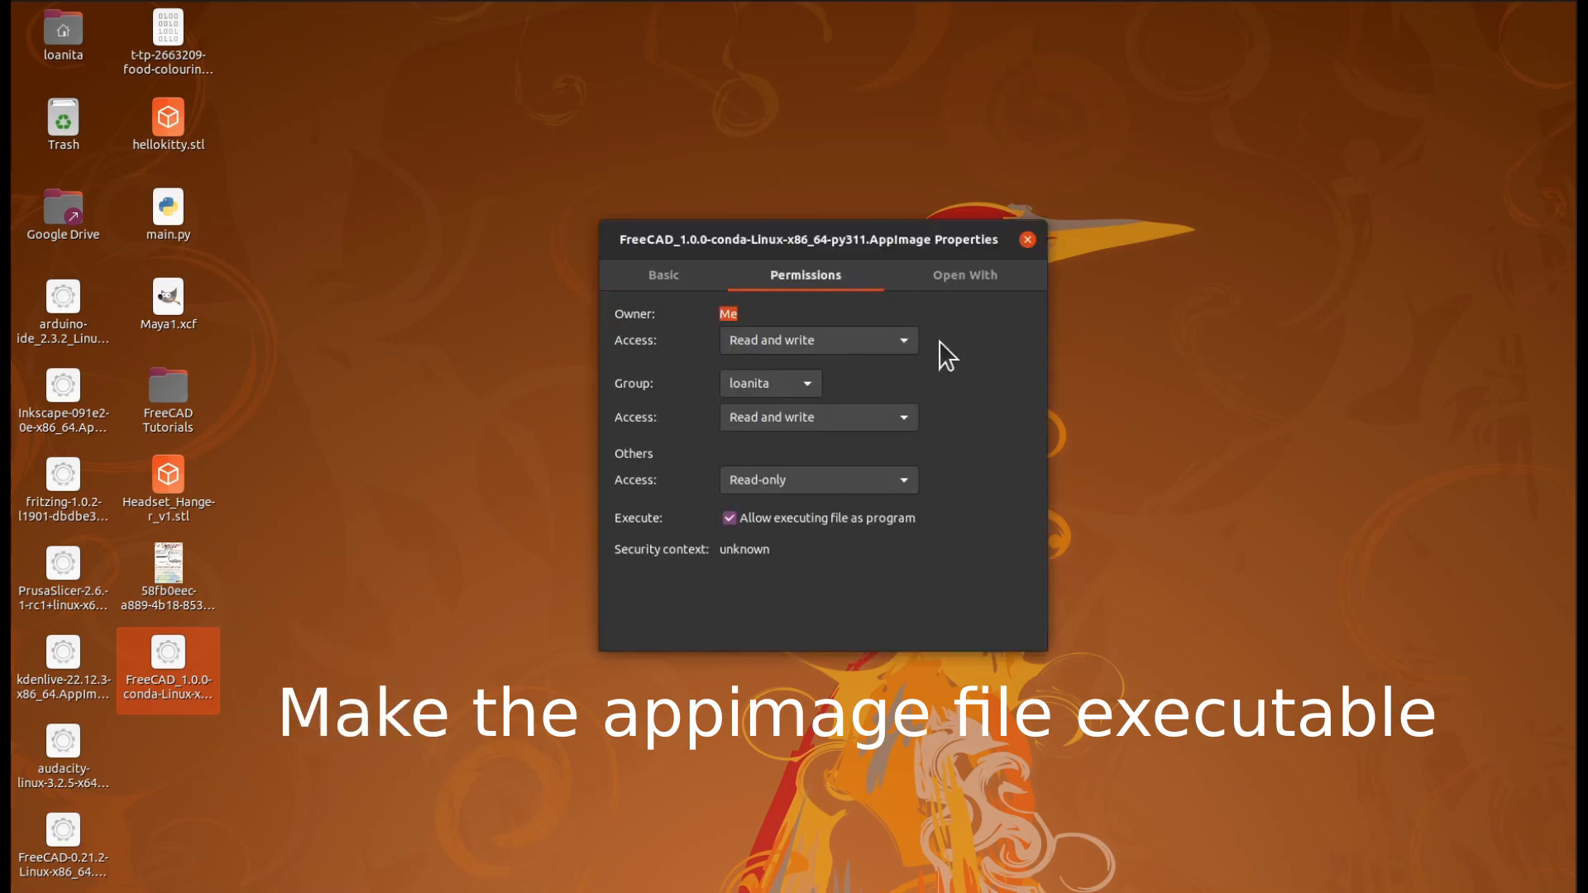
click(1027, 240)
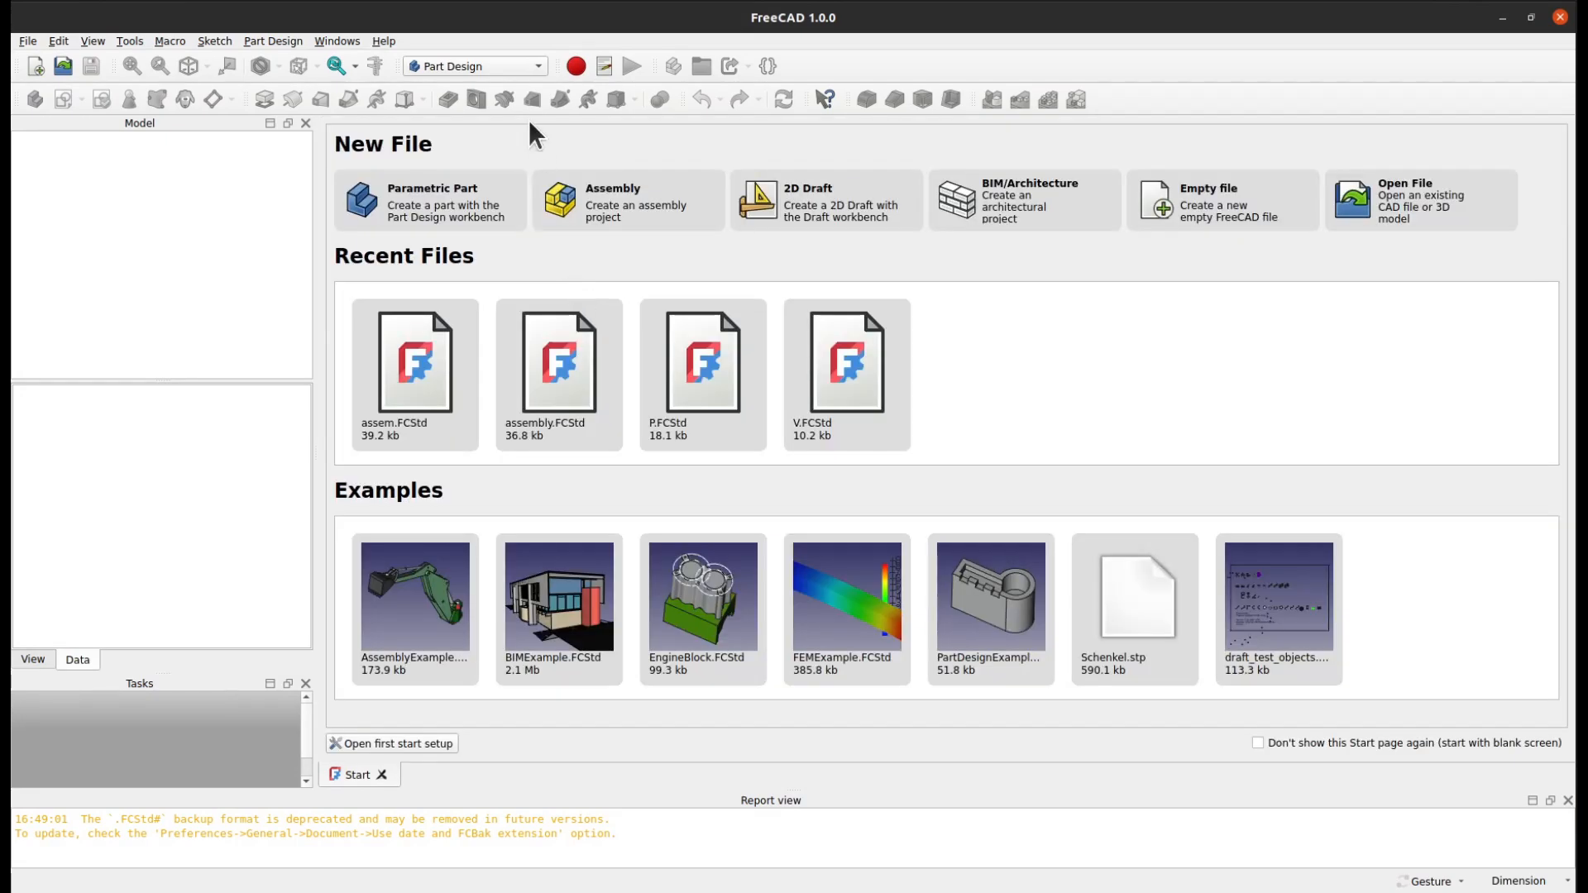
click(526, 66)
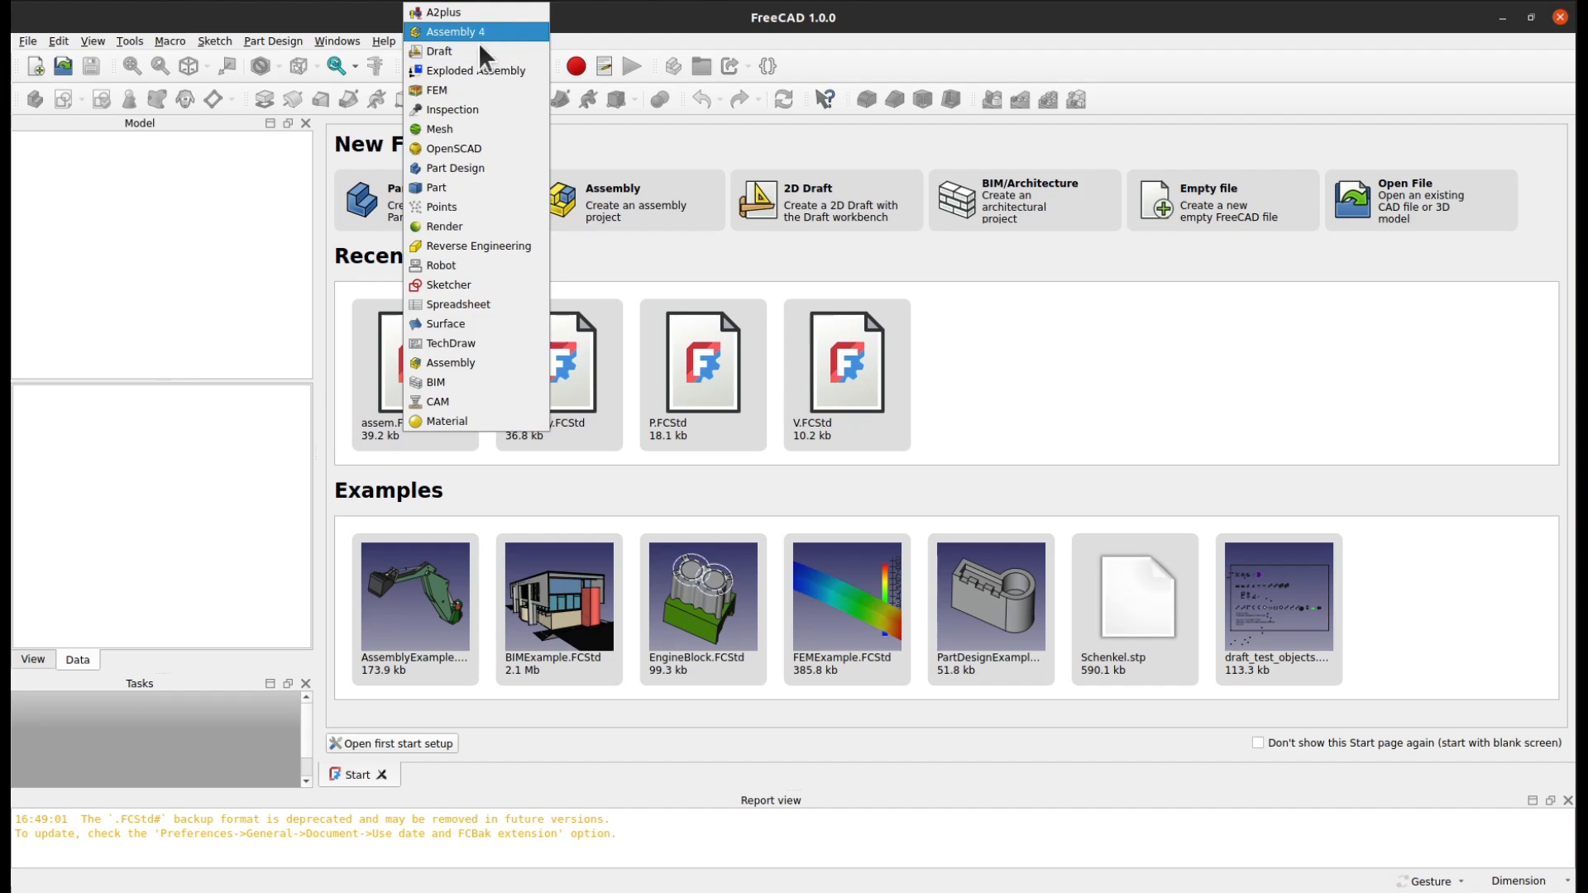
click(557, 157)
In the workbench preferences, disable the Assembly 4, Draft, Inspection and OpenSCAD workbenches
click(58, 40)
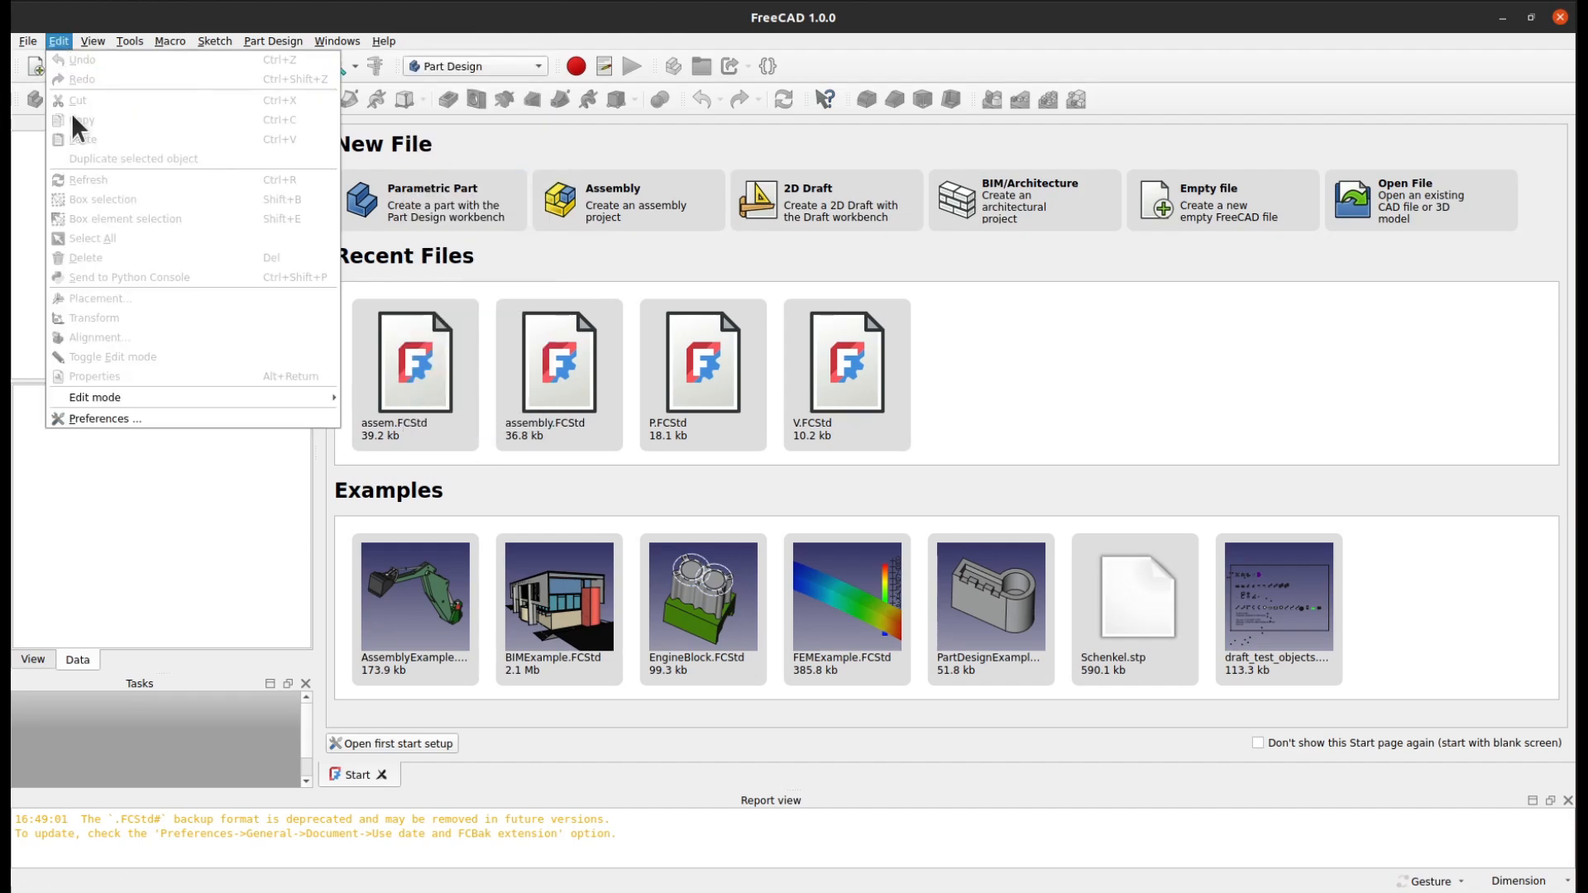
click(130, 422)
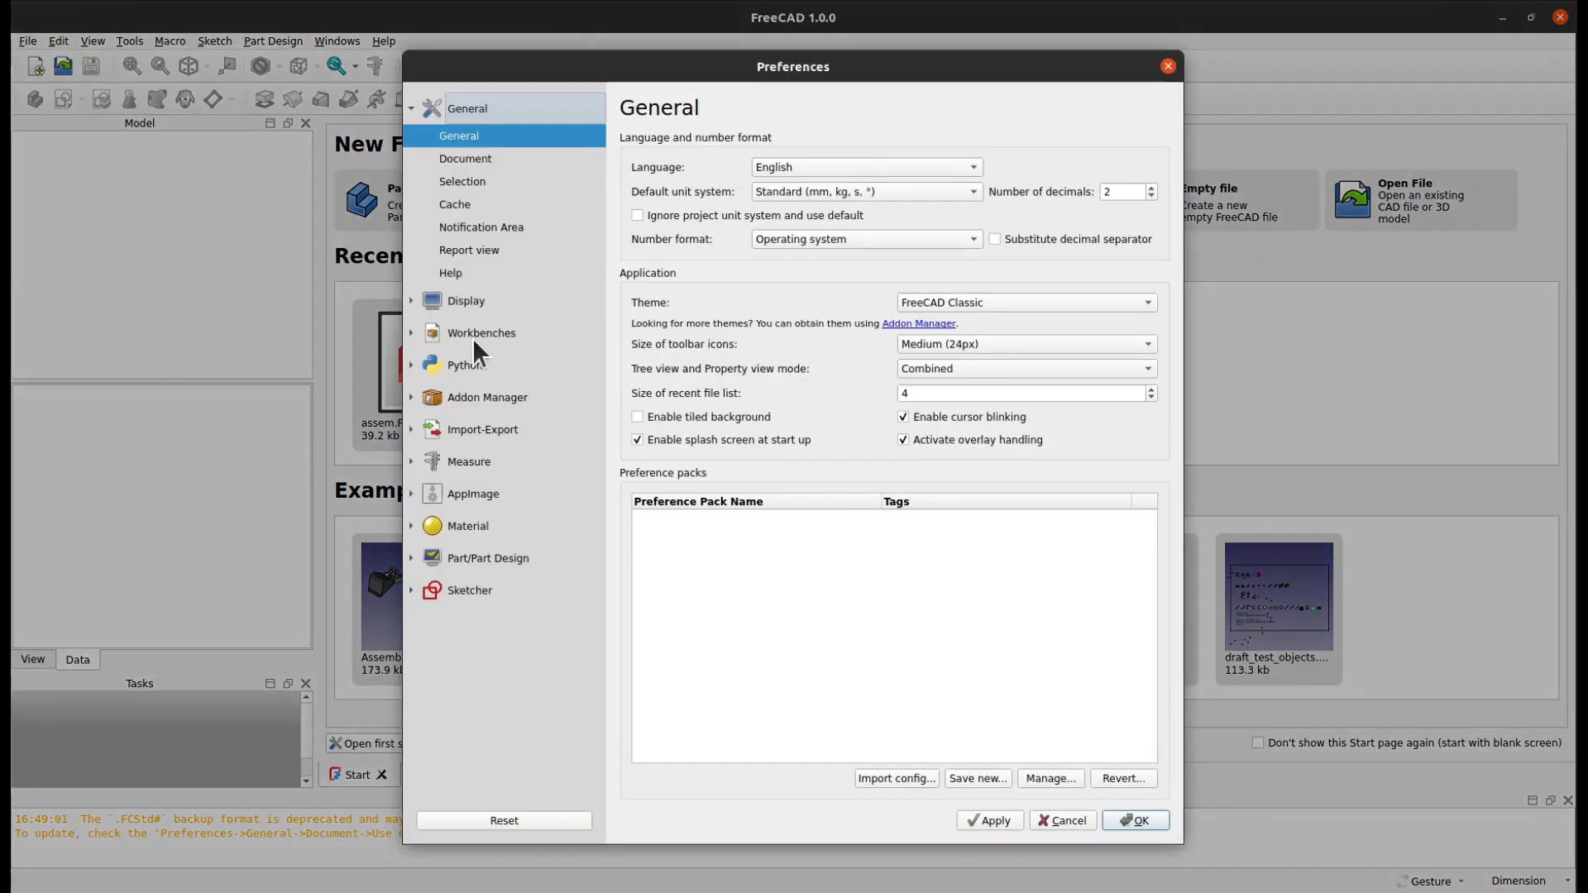
click(473, 335)
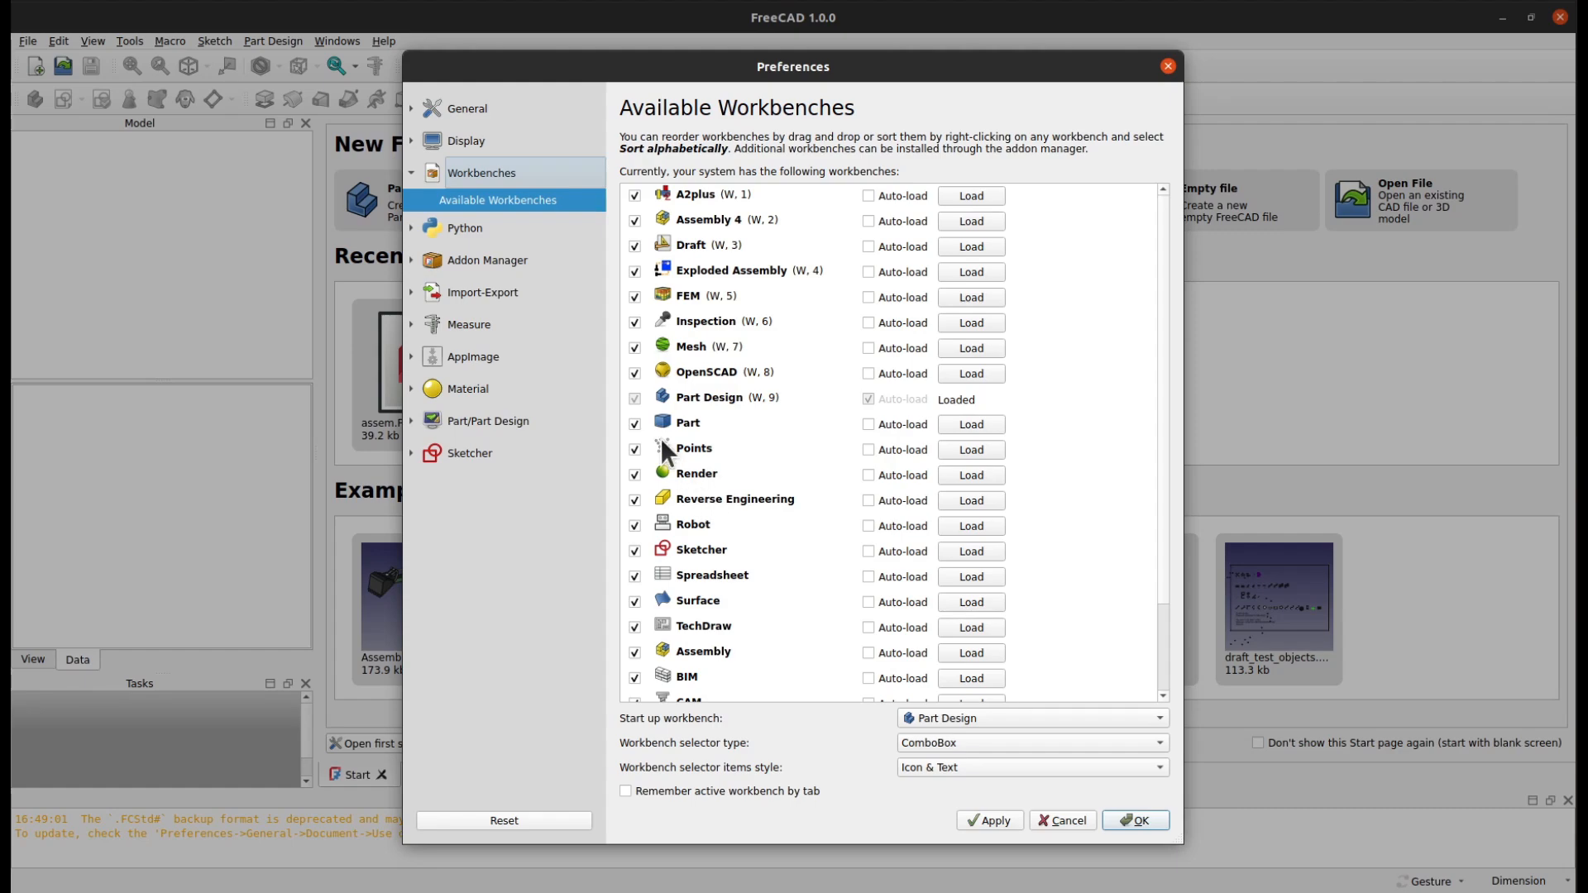
click(635, 220)
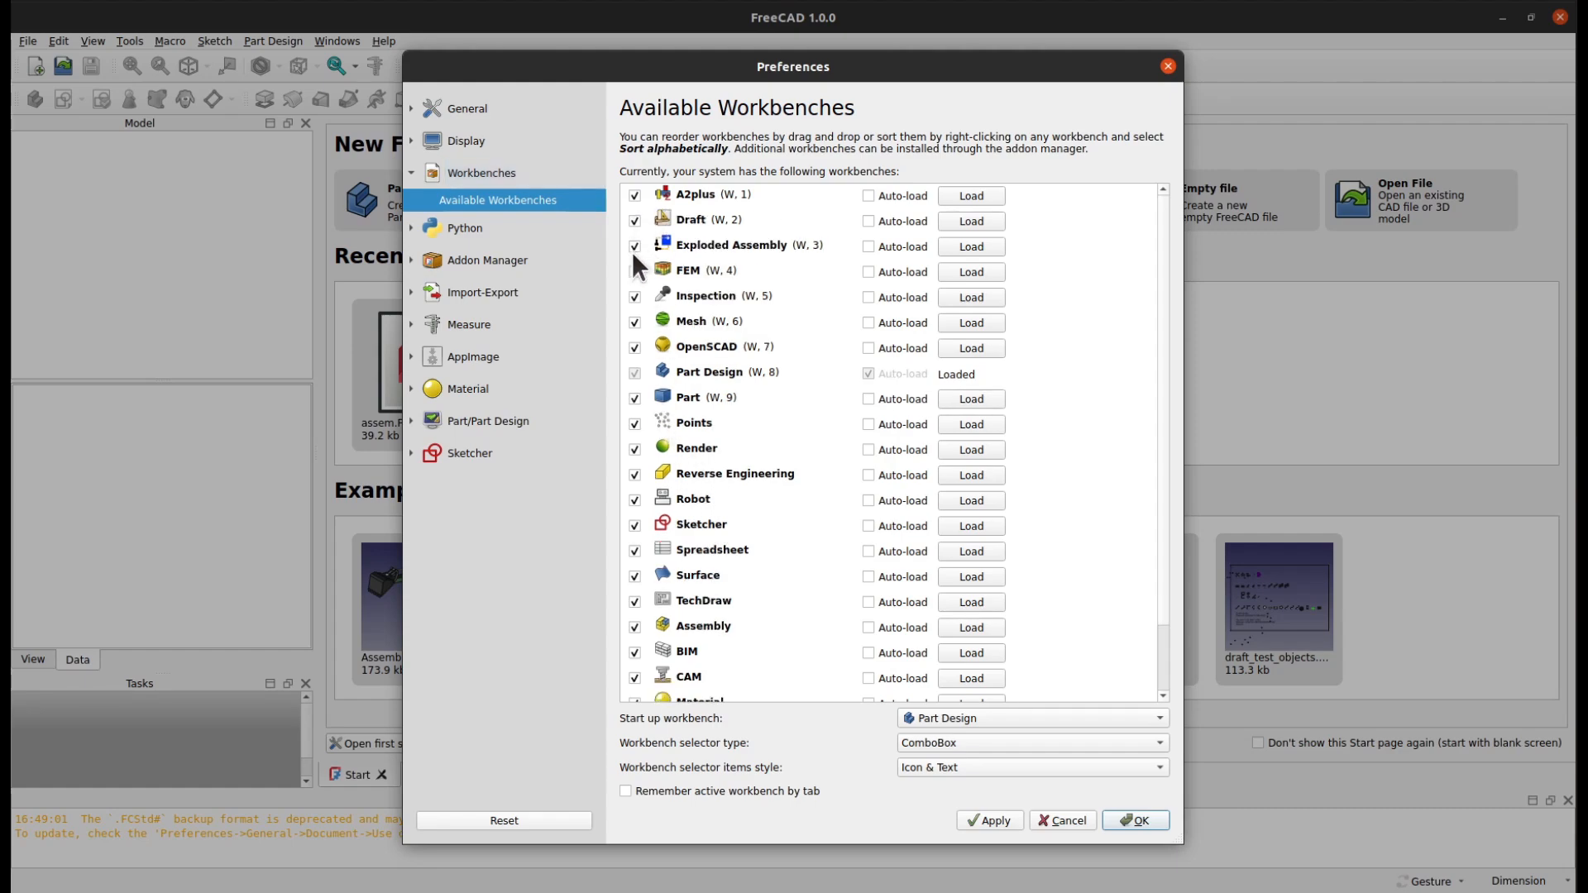
click(634, 222)
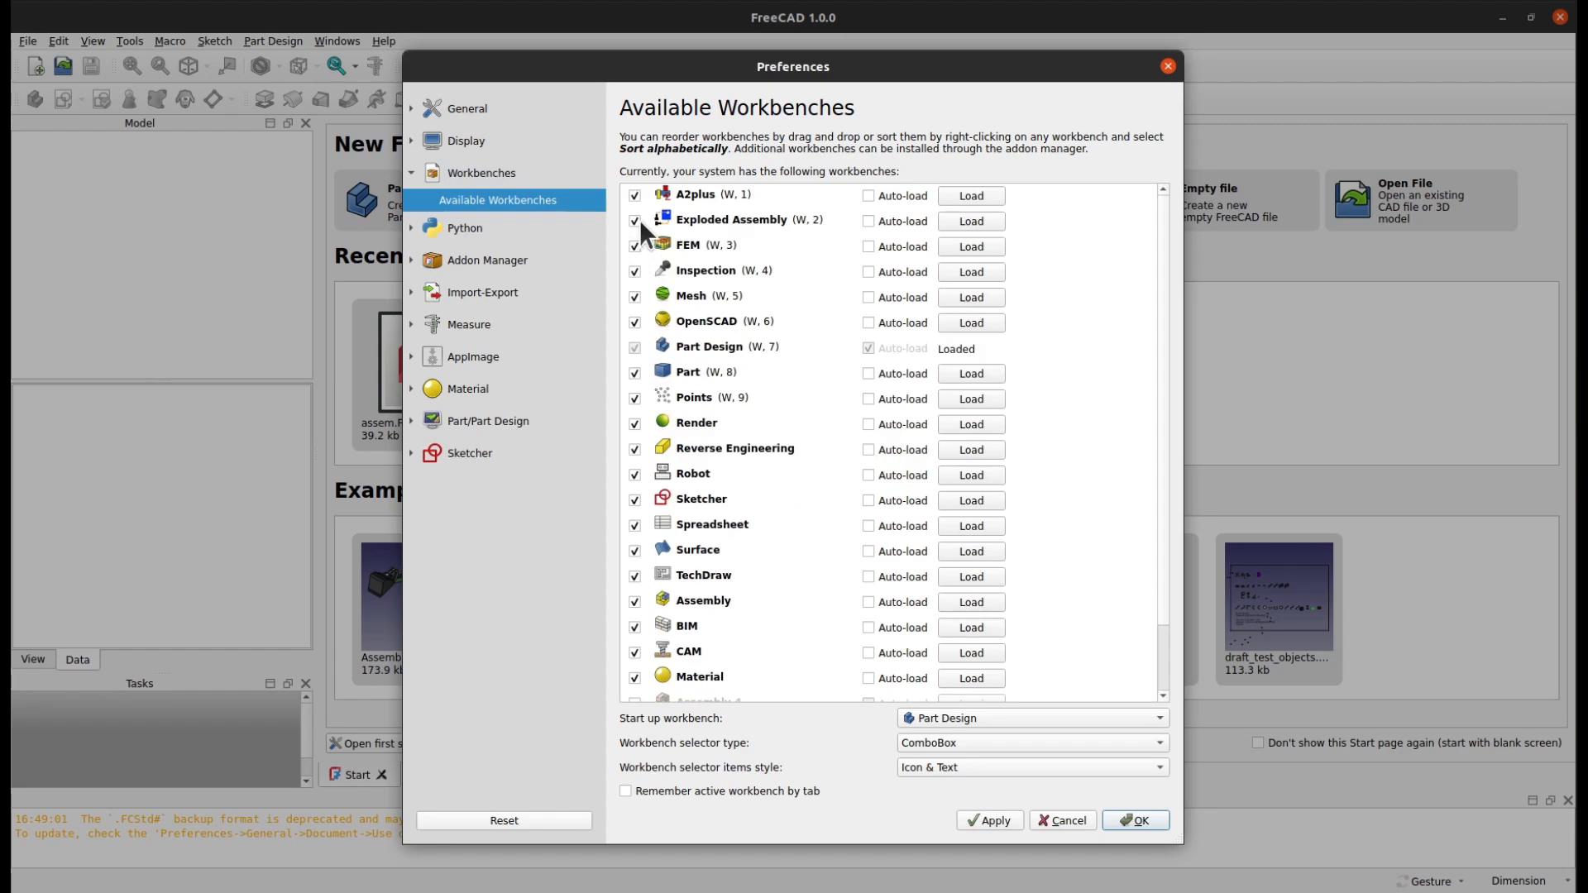
click(635, 271)
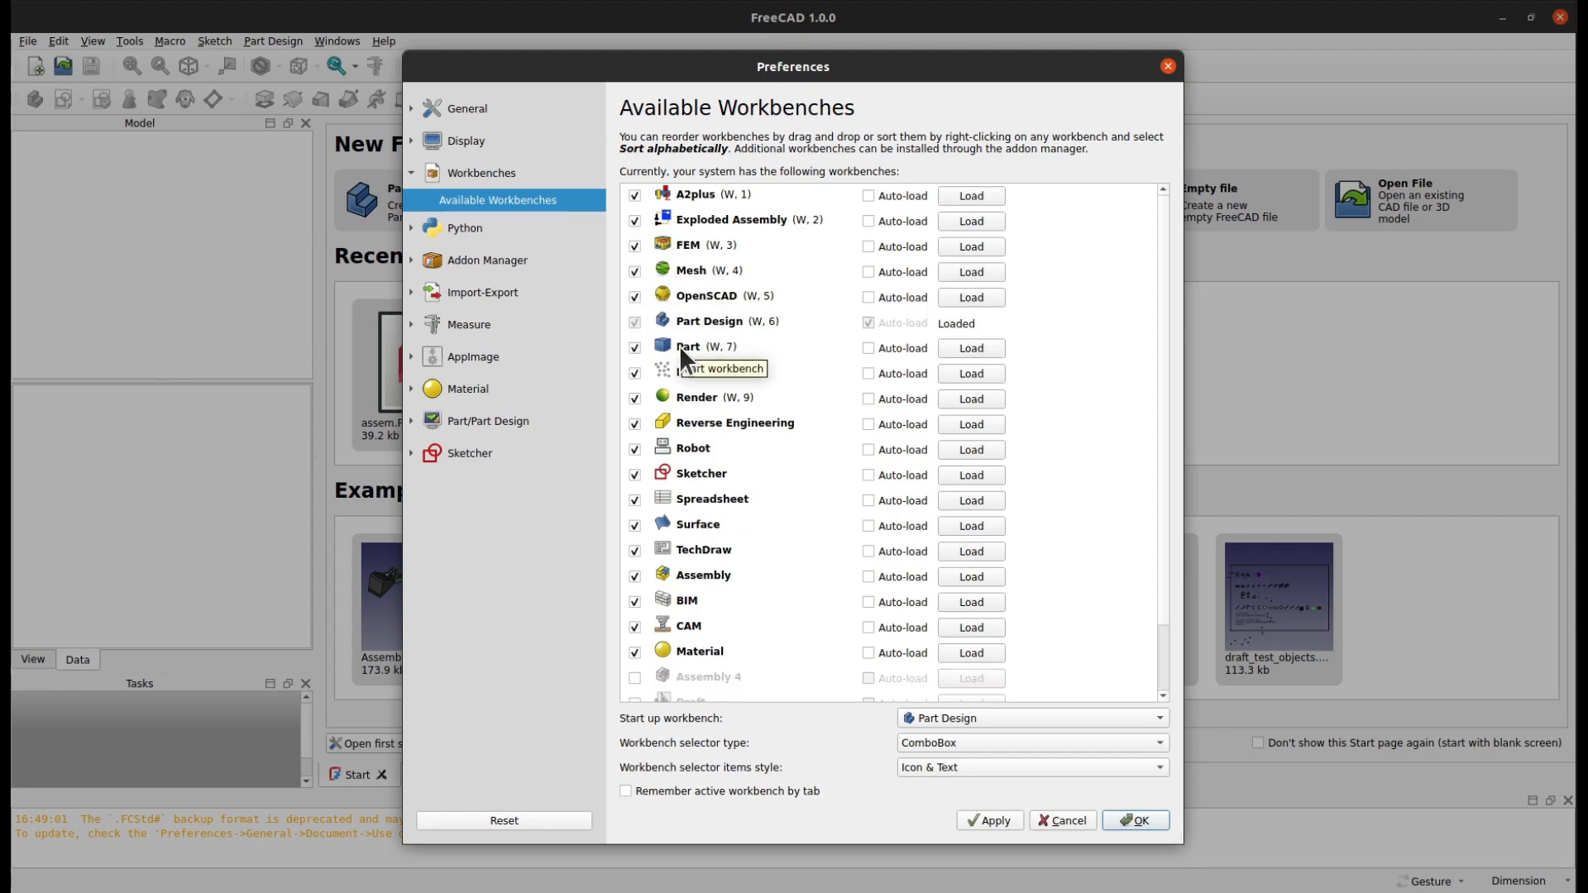
click(633, 296)
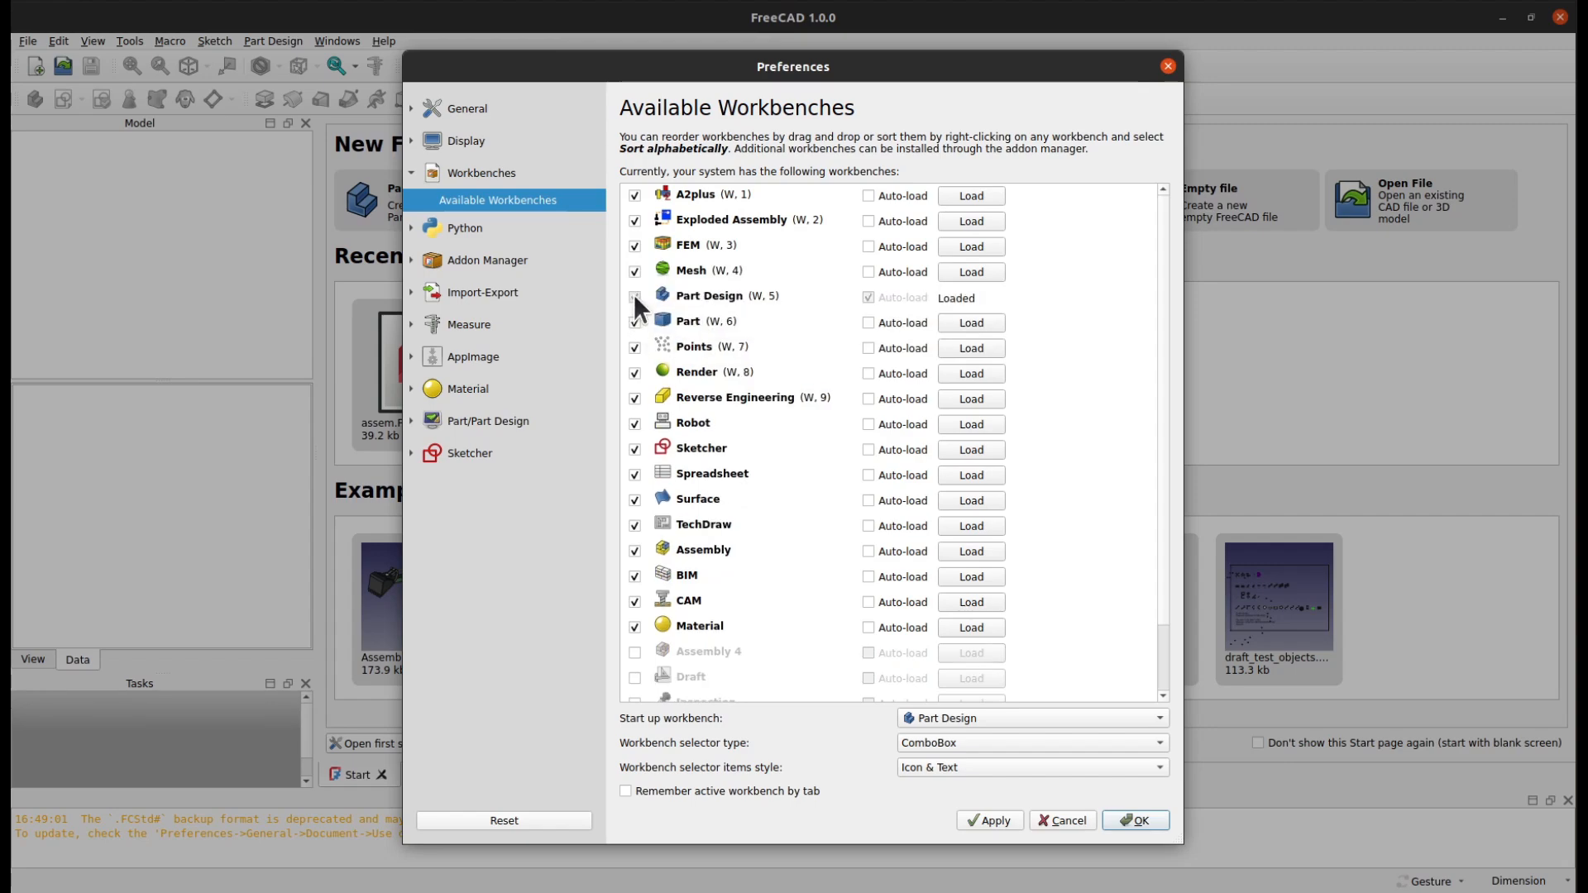
Disable the Points, Render and Reverse Engineering workbenches, keeping Sketcher enabled
click(635, 348)
click(637, 372)
click(635, 347)
click(635, 372)
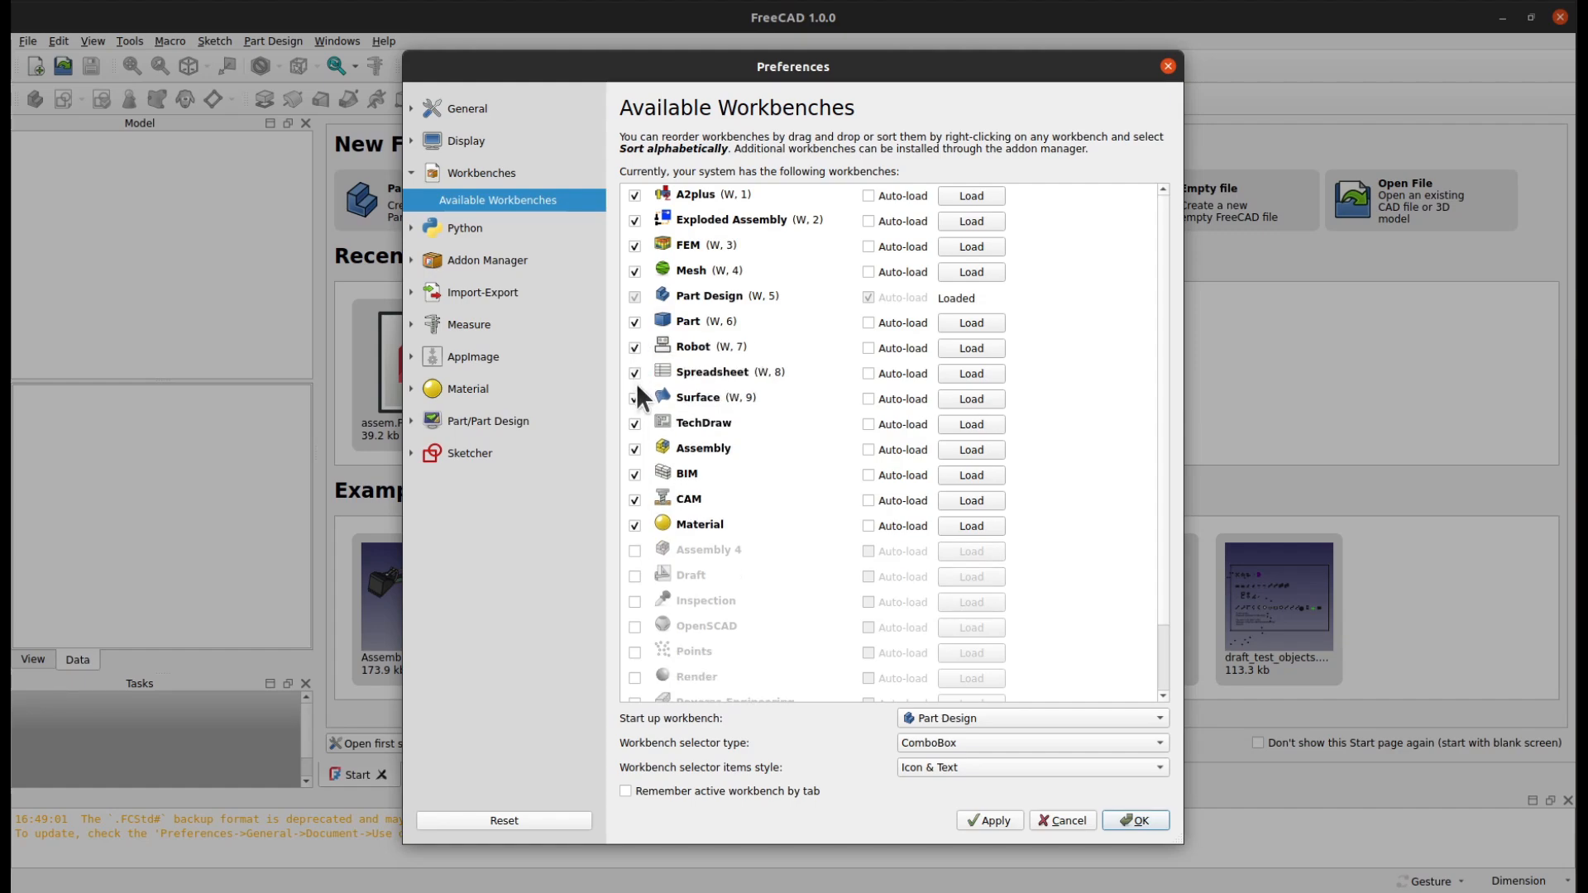
scroll(1005, 641, down, 1)
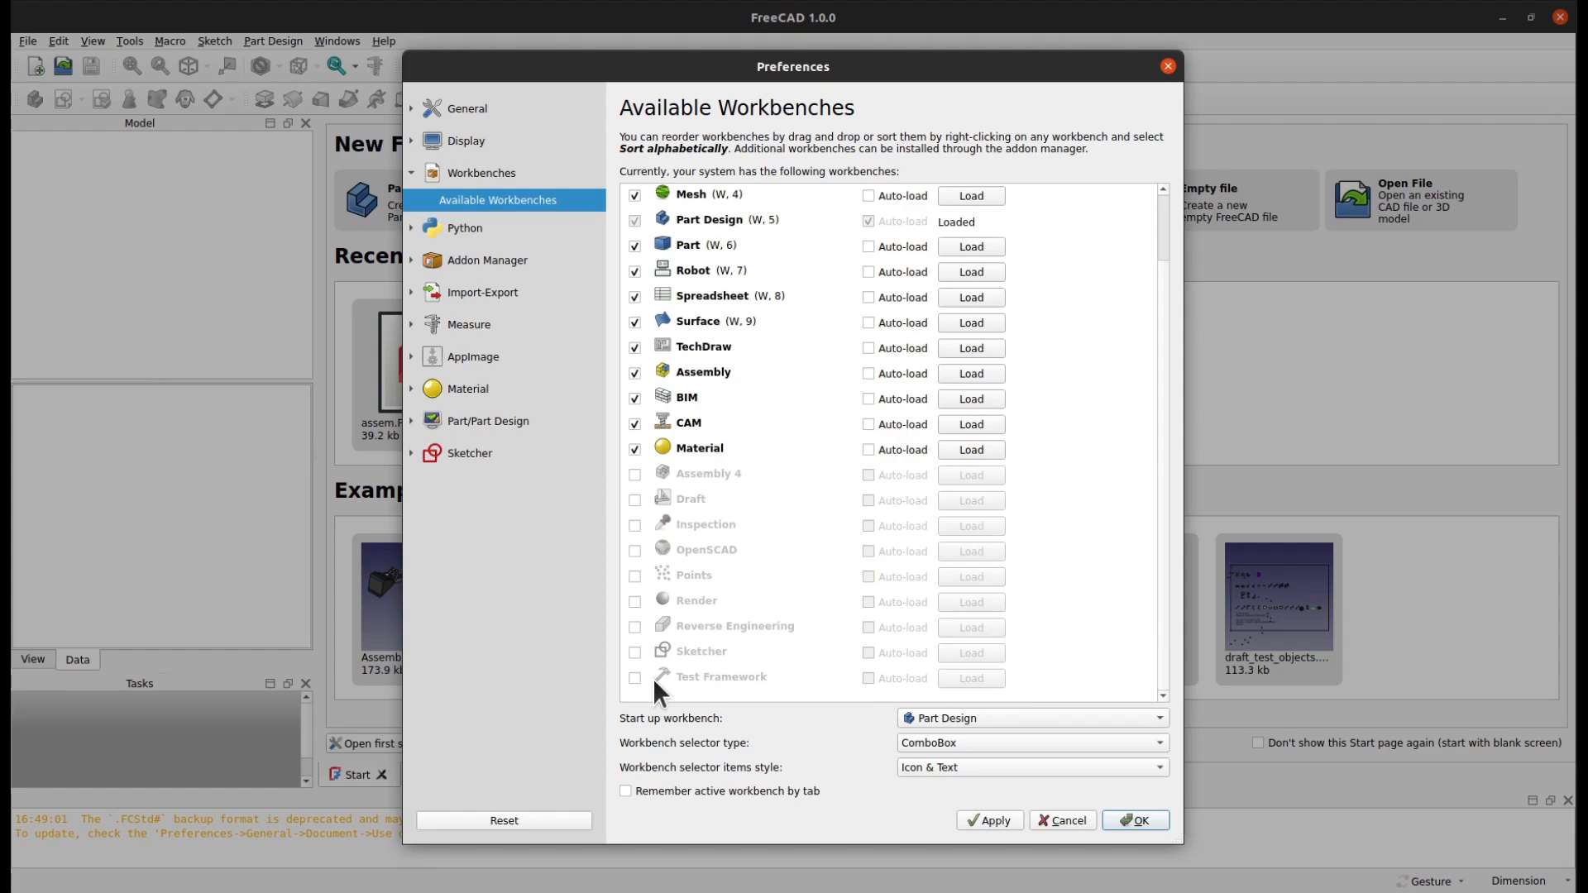
click(635, 652)
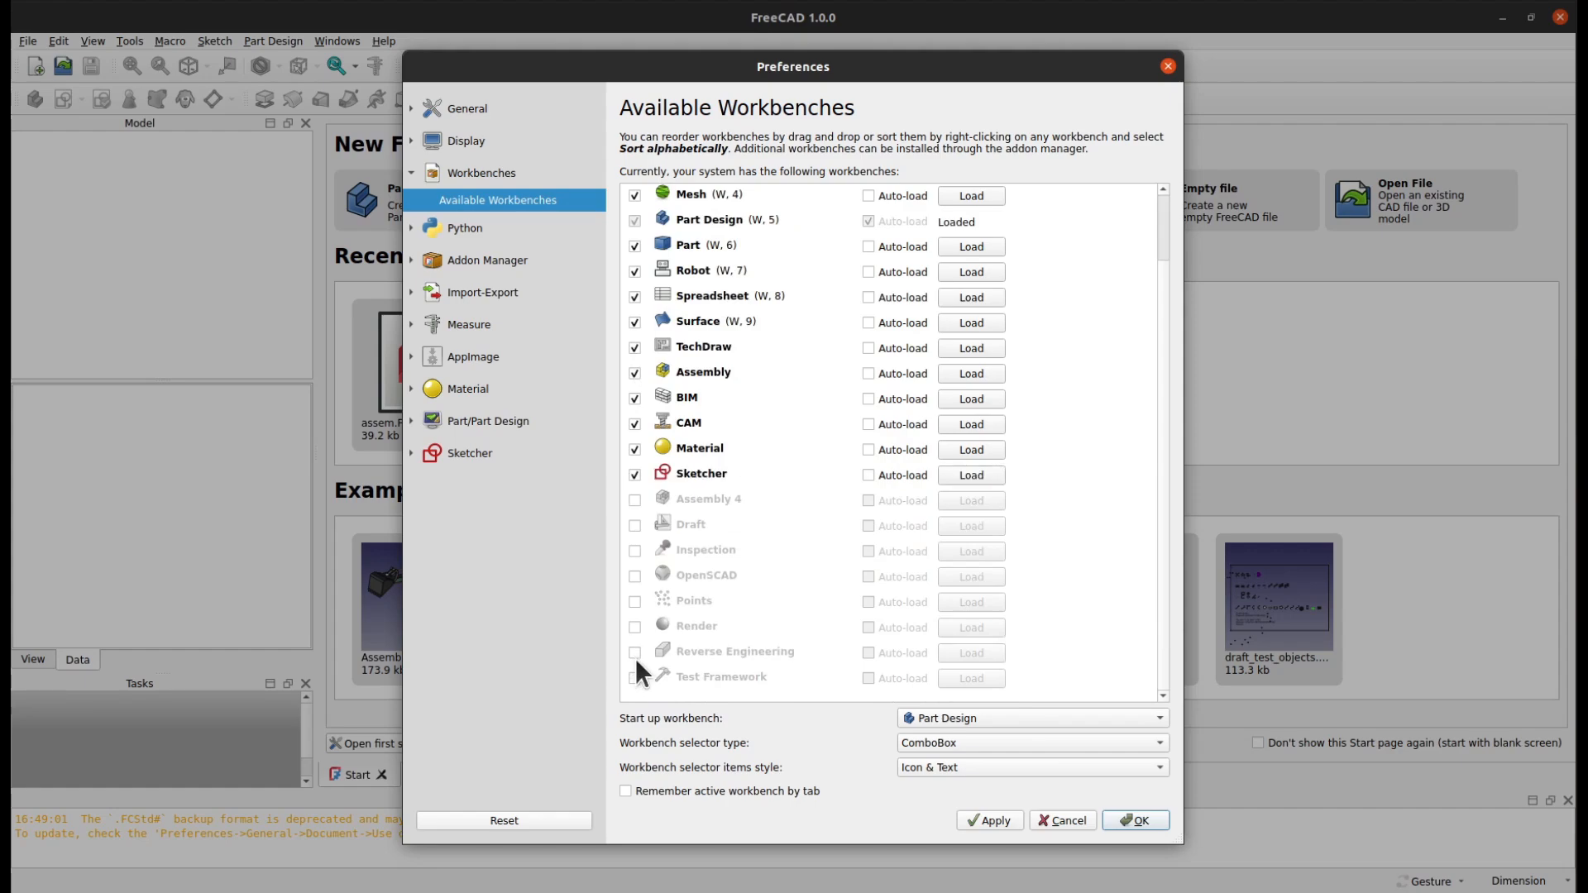
Disable the Material, CAM, BIM, TechDraw, Surface and Robot workbenches
click(635, 449)
click(634, 421)
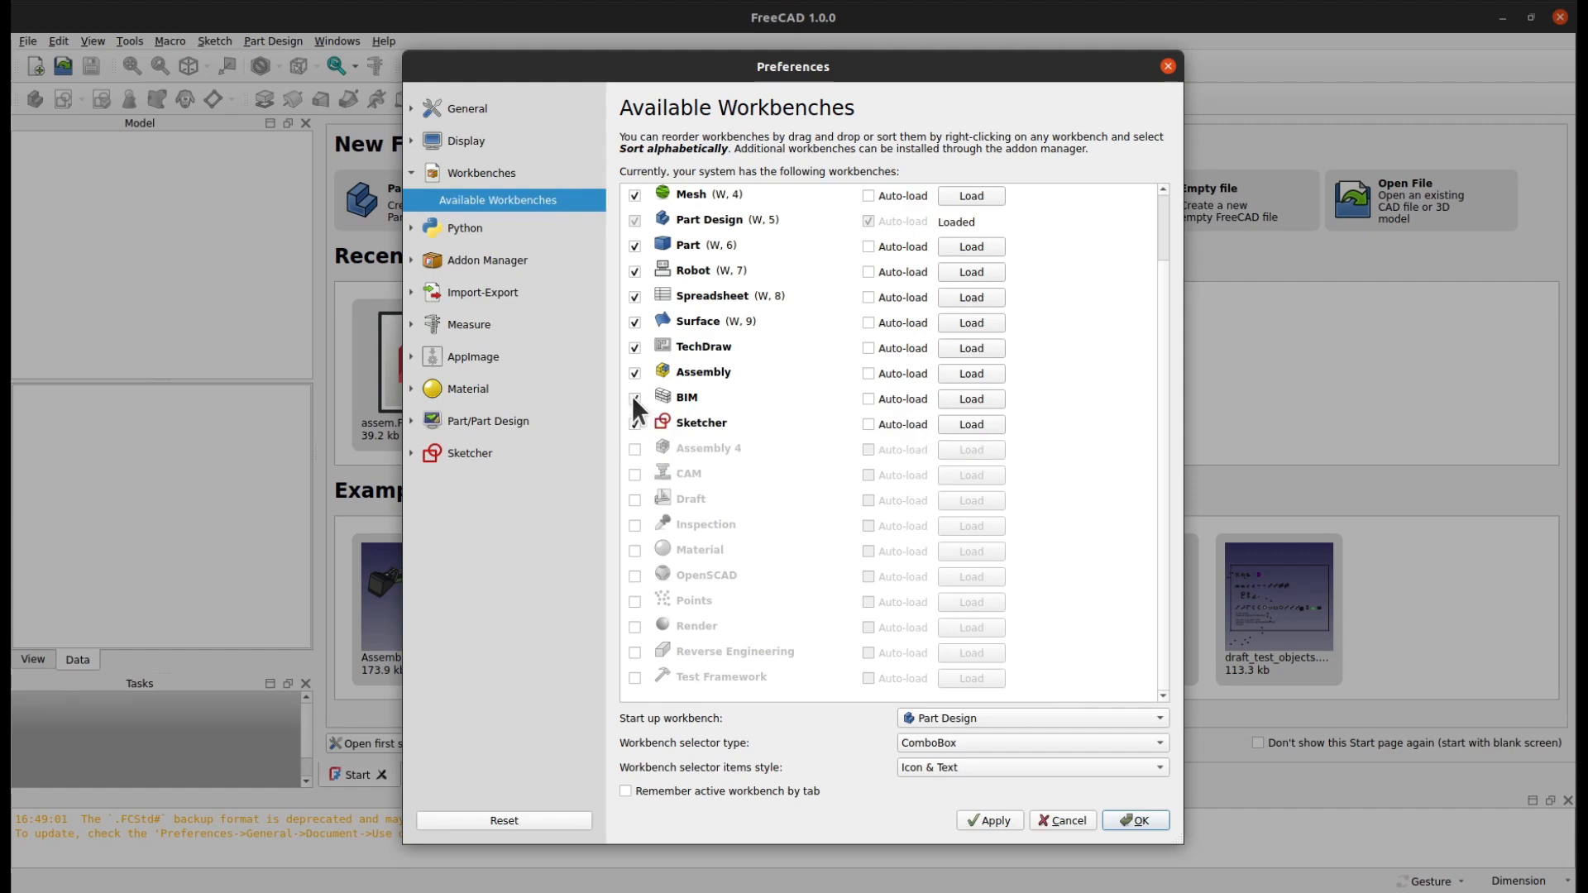
click(633, 397)
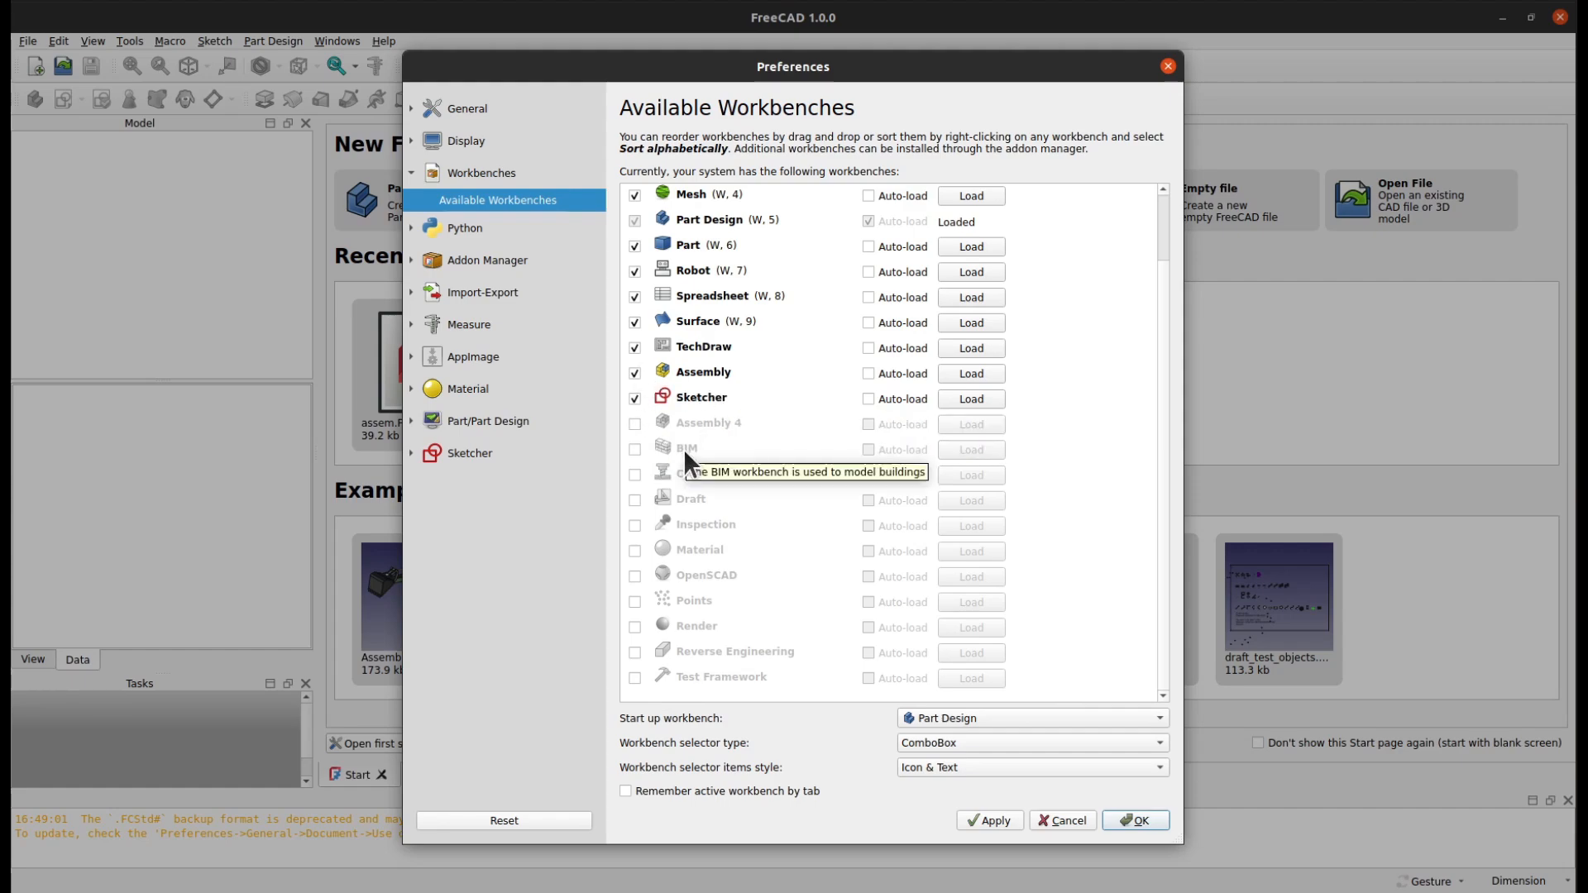
click(633, 346)
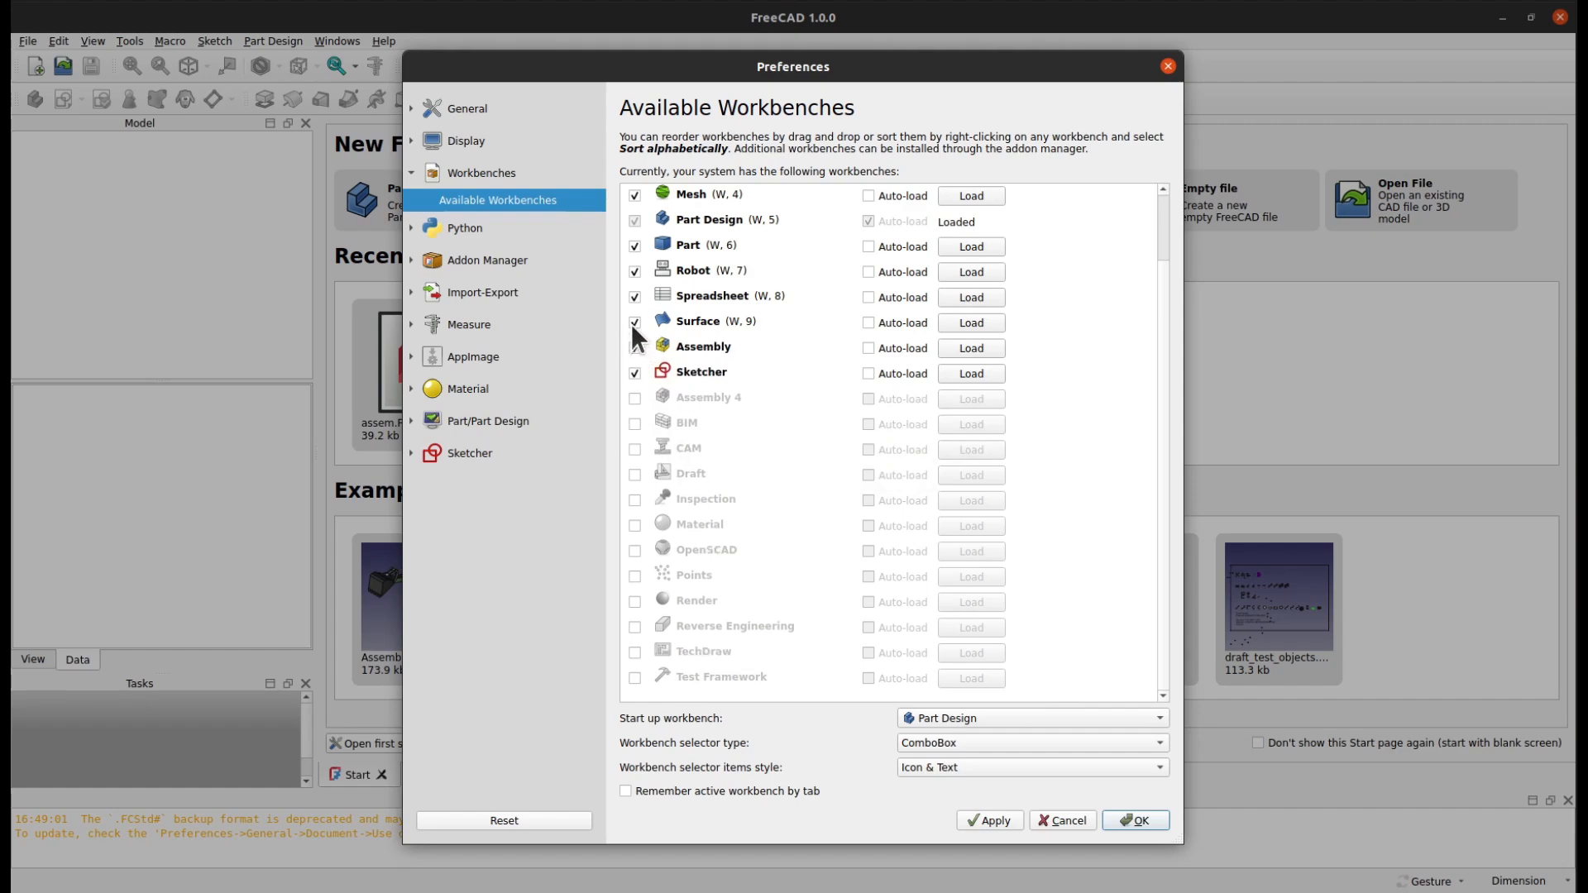
click(633, 321)
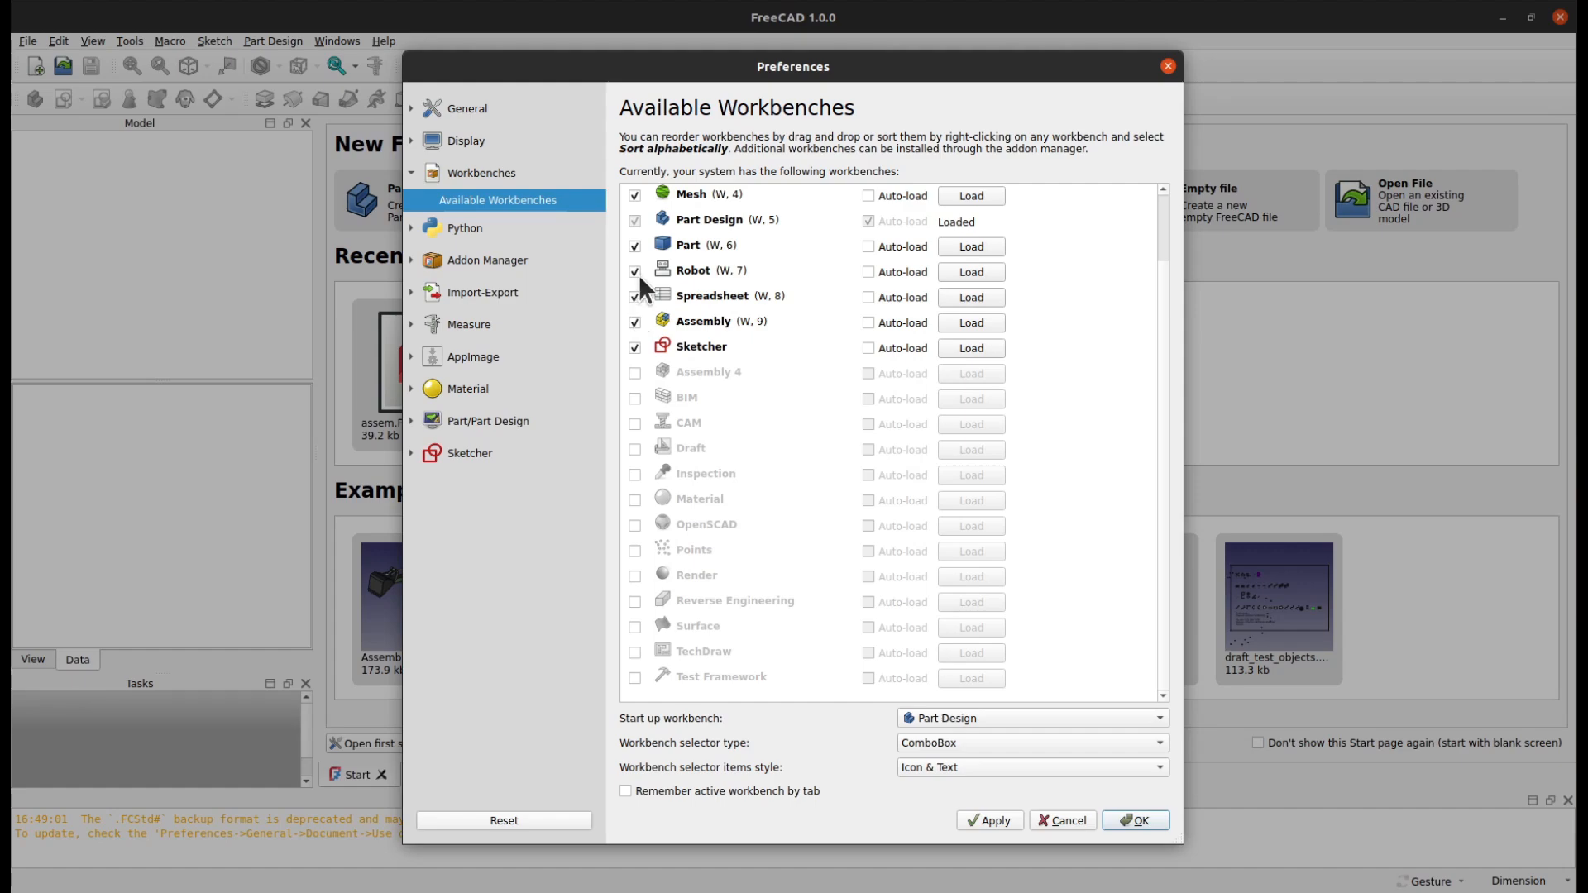
click(635, 272)
scroll(799, 498, up, 1)
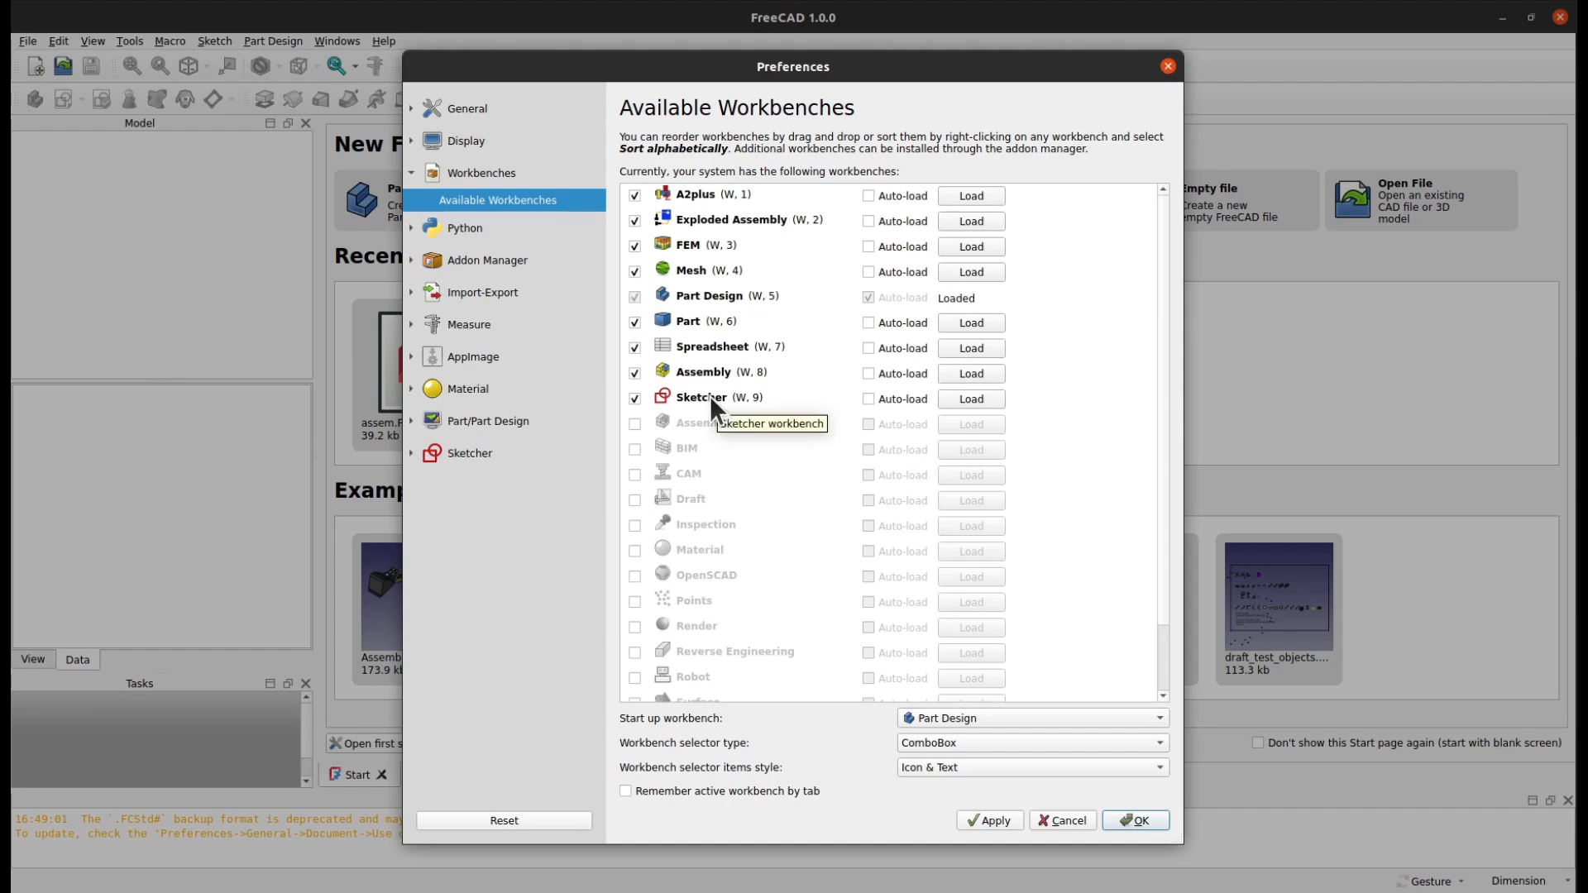
Reorder the workbenches with Part Design first and Sketcher second, and disable the Assembly workbench
drag(709, 395, 710, 210)
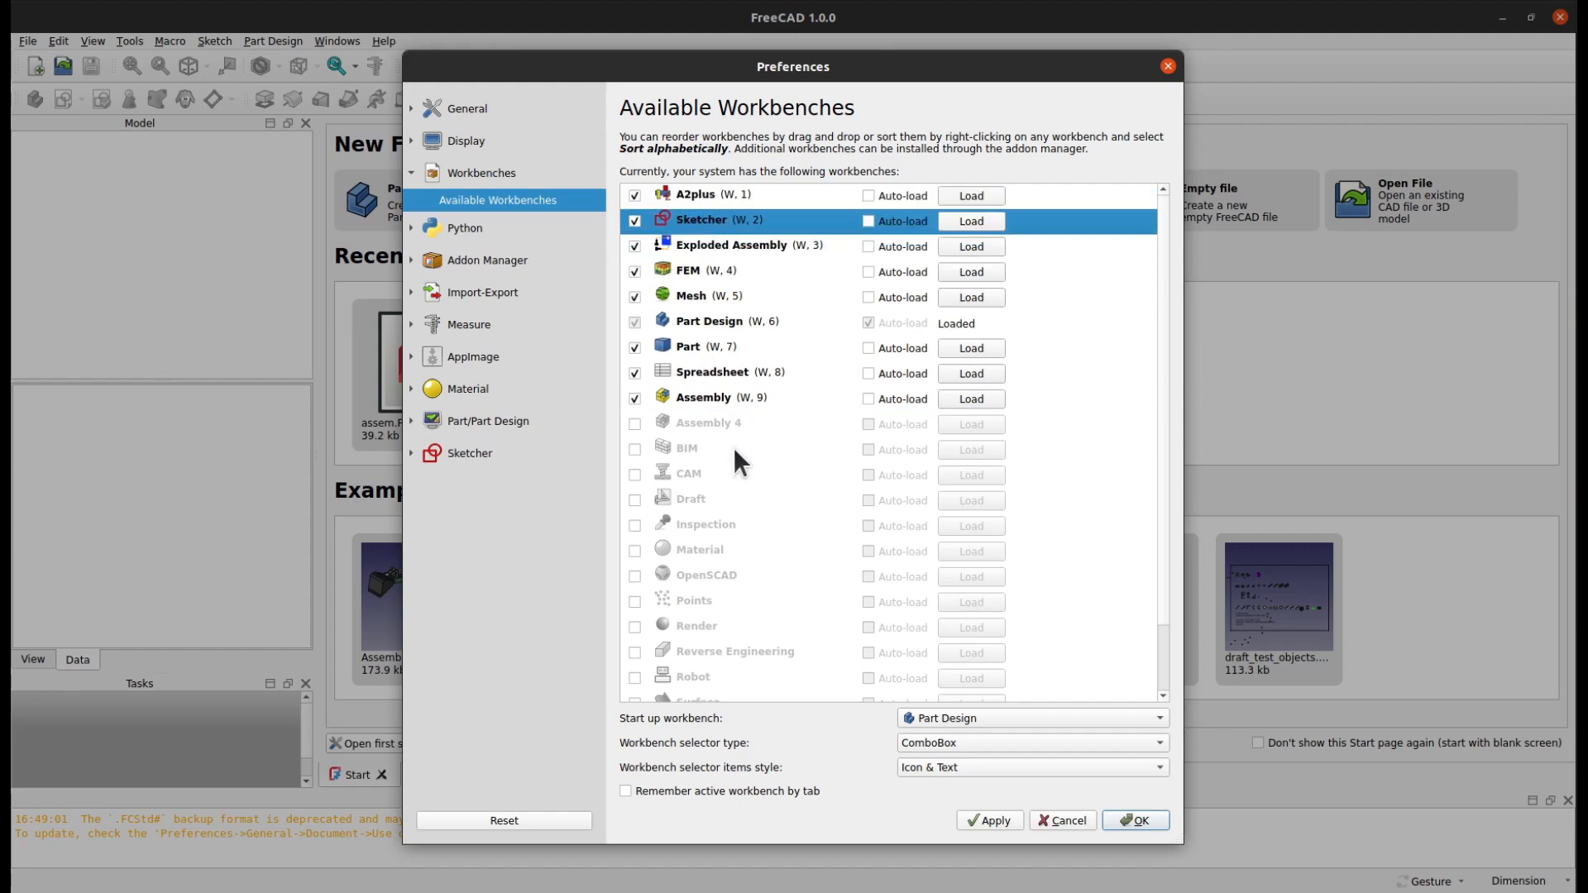
mouse_move(688, 316)
mouse_down()
mouse_move(727, 213)
mouse_move(684, 195)
mouse_move(703, 246)
mouse_move(705, 218)
mouse_up()
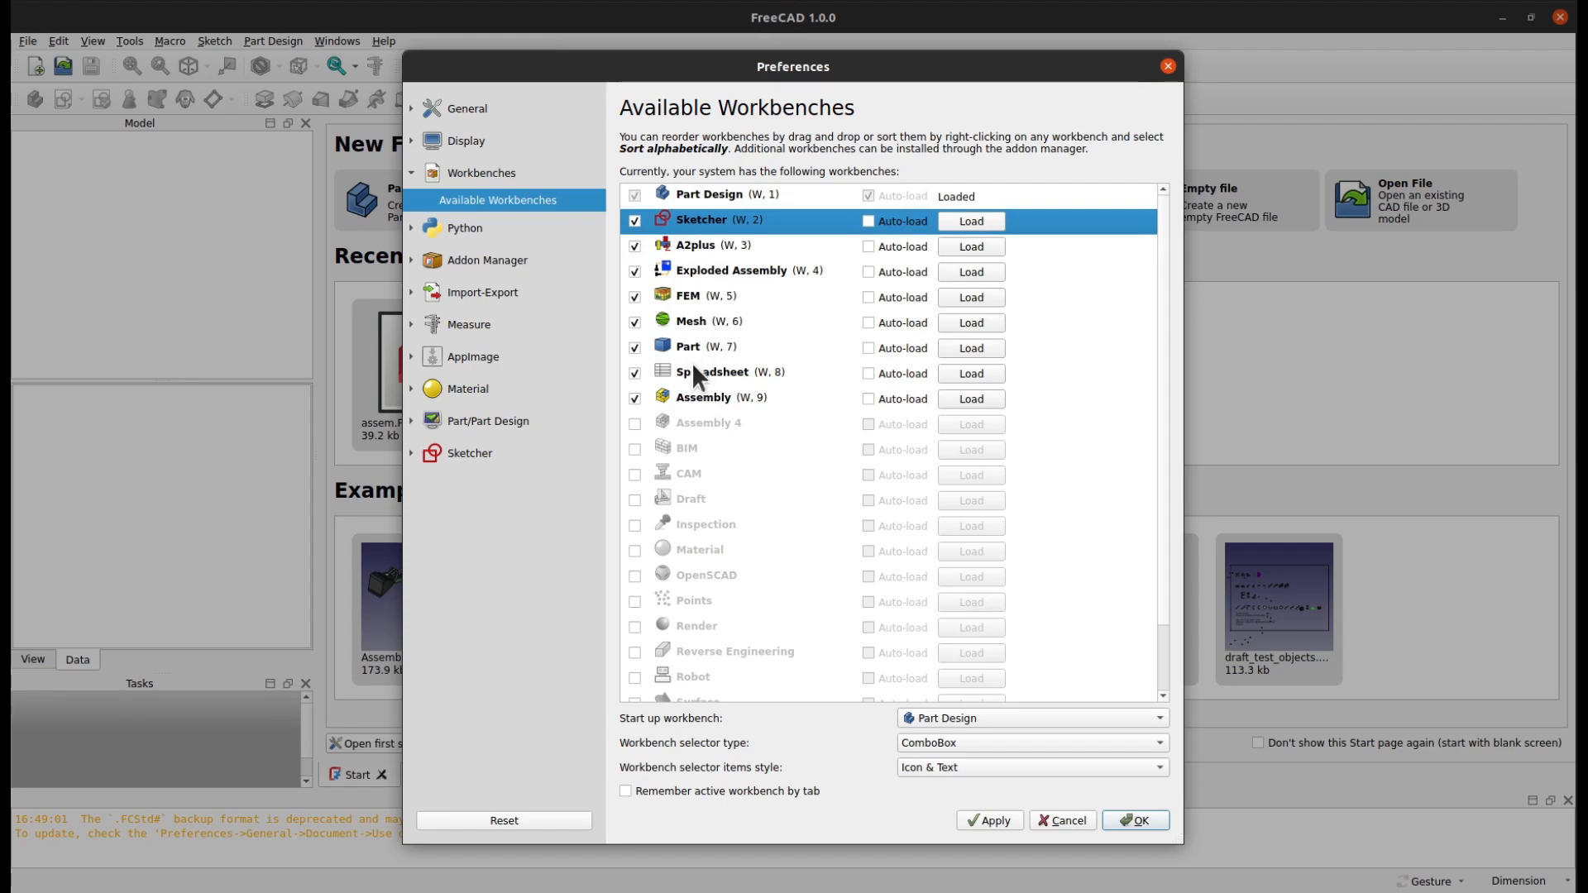
click(635, 399)
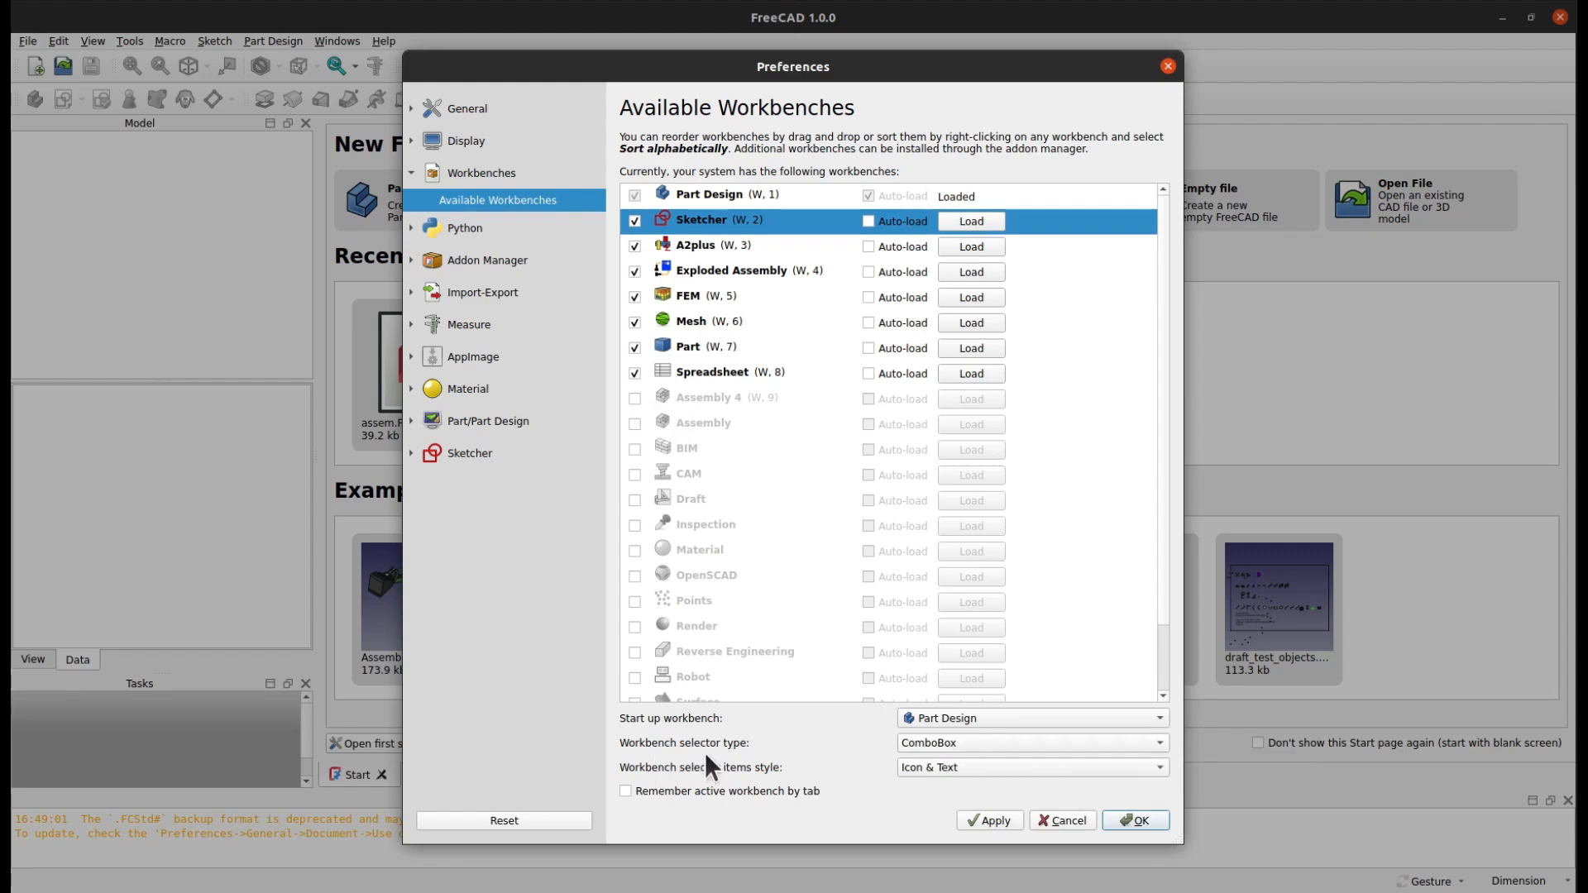
Set the workbench selector type to TabBar, apply the preferences and restart FreeCAD
click(950, 746)
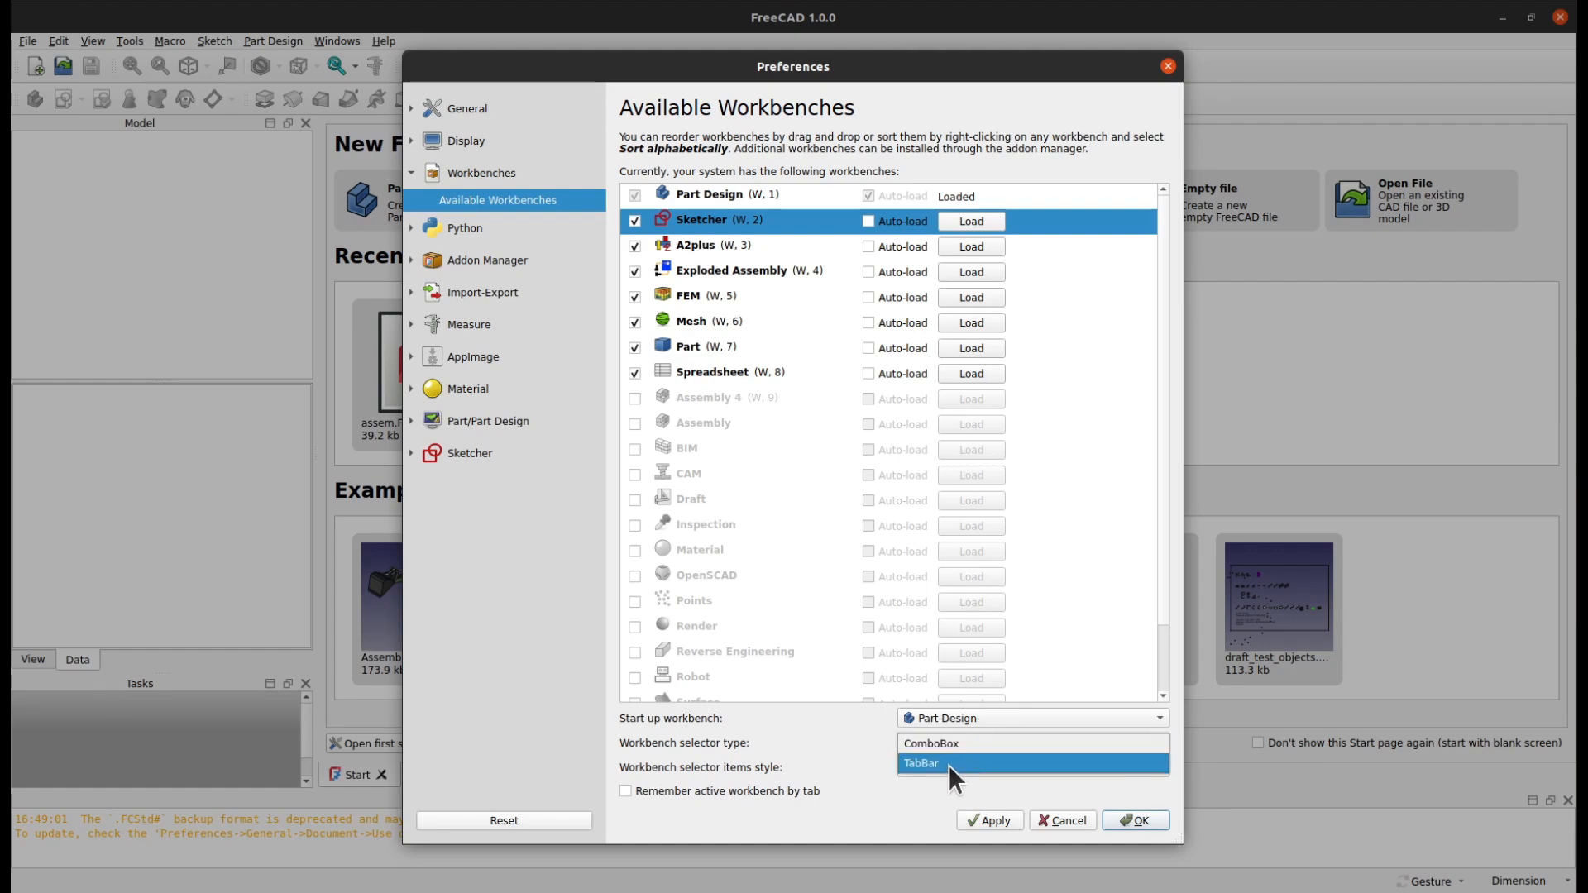
click(949, 763)
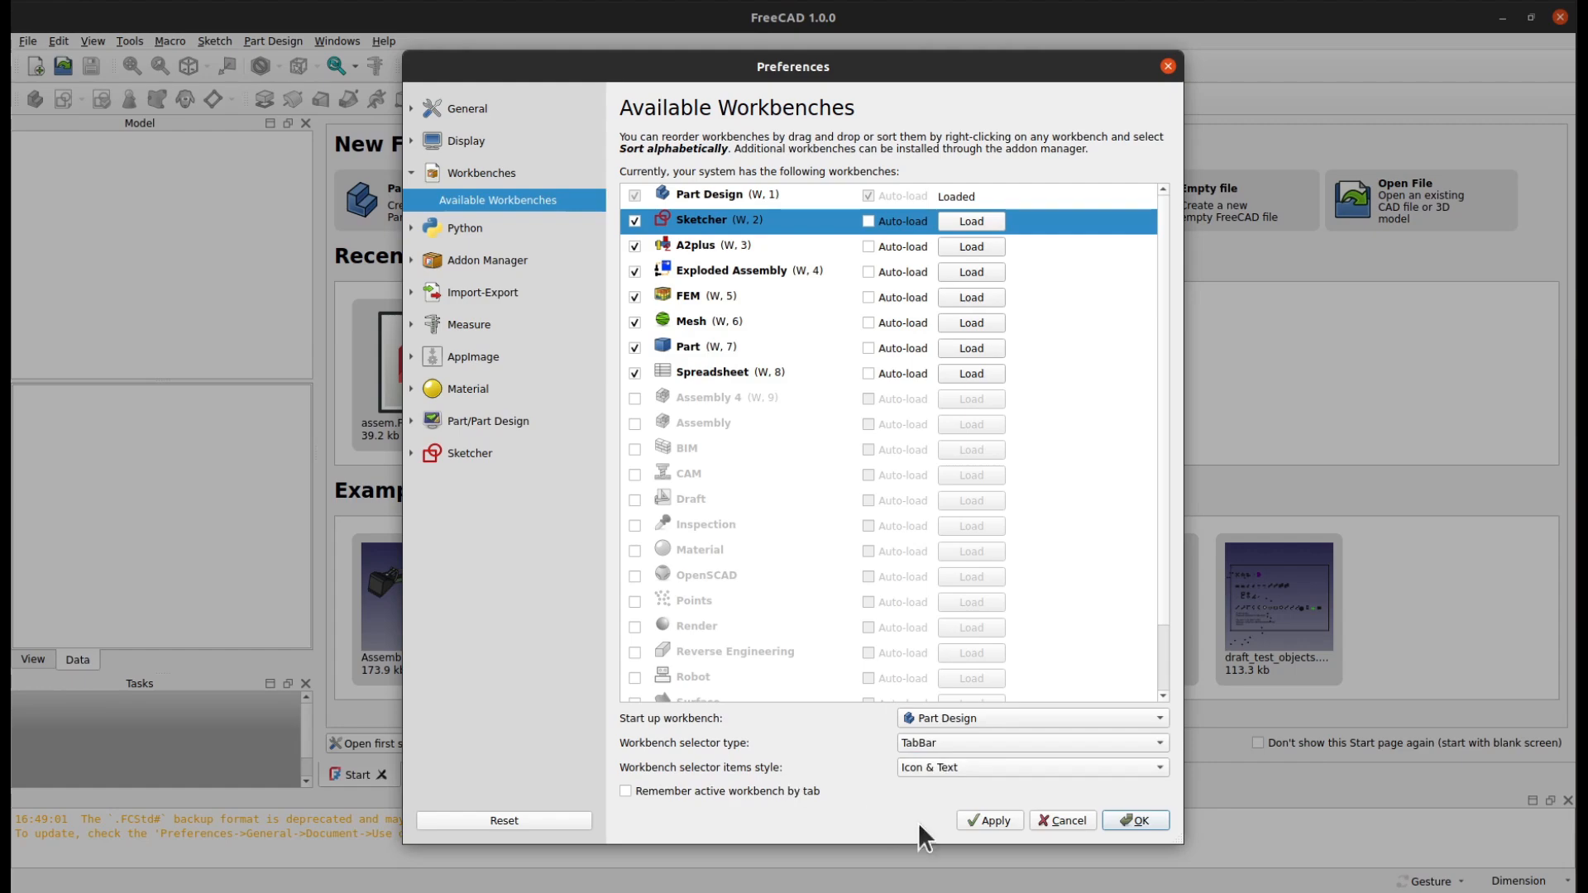
click(989, 820)
click(1140, 820)
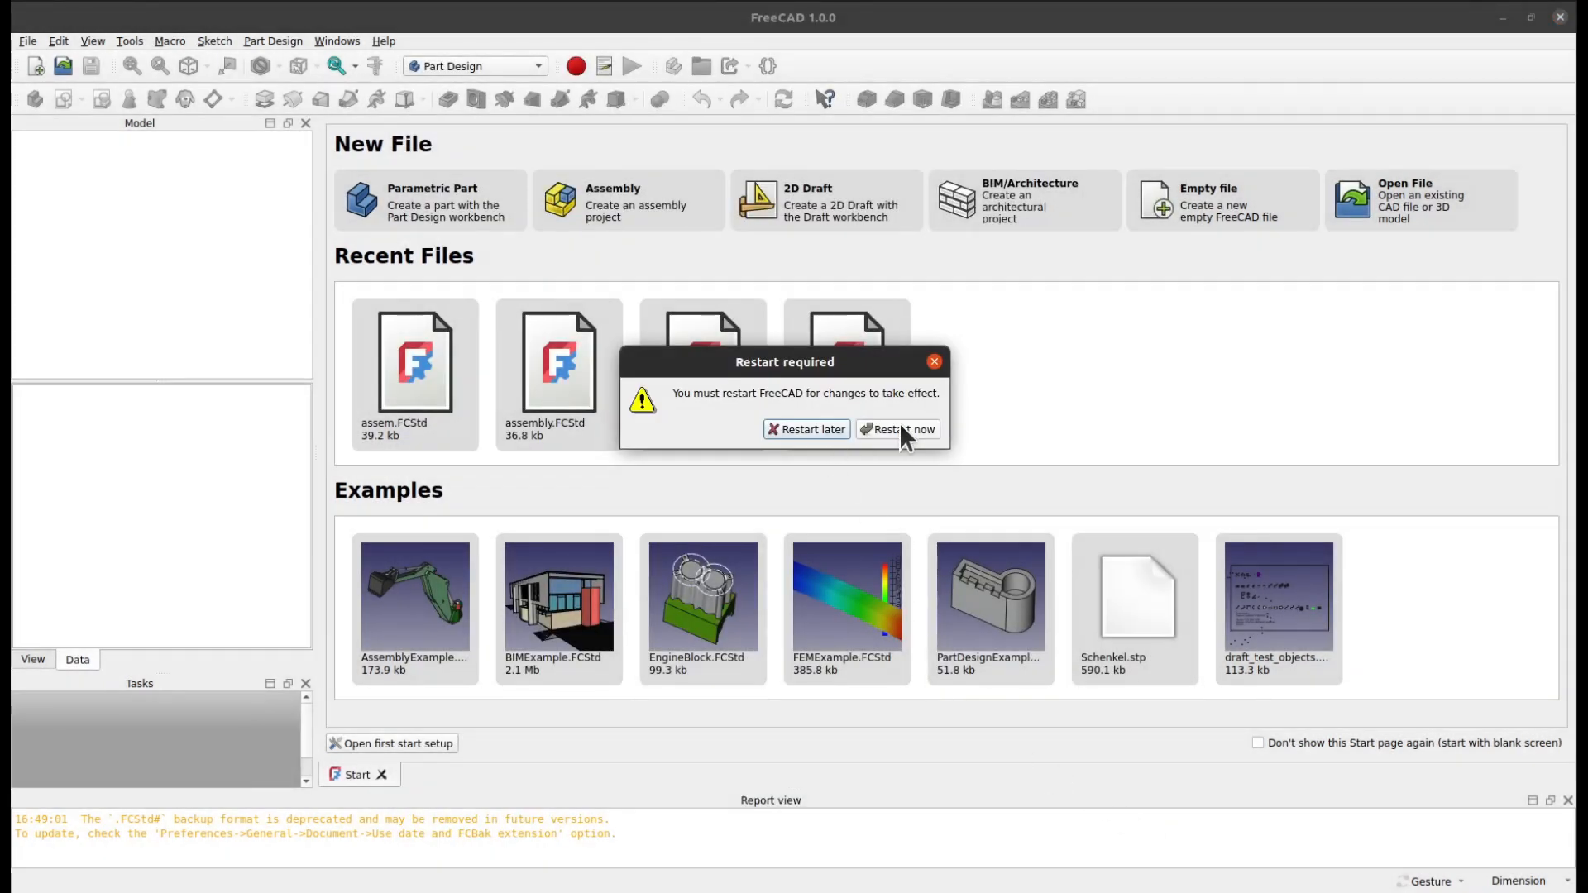
click(900, 427)
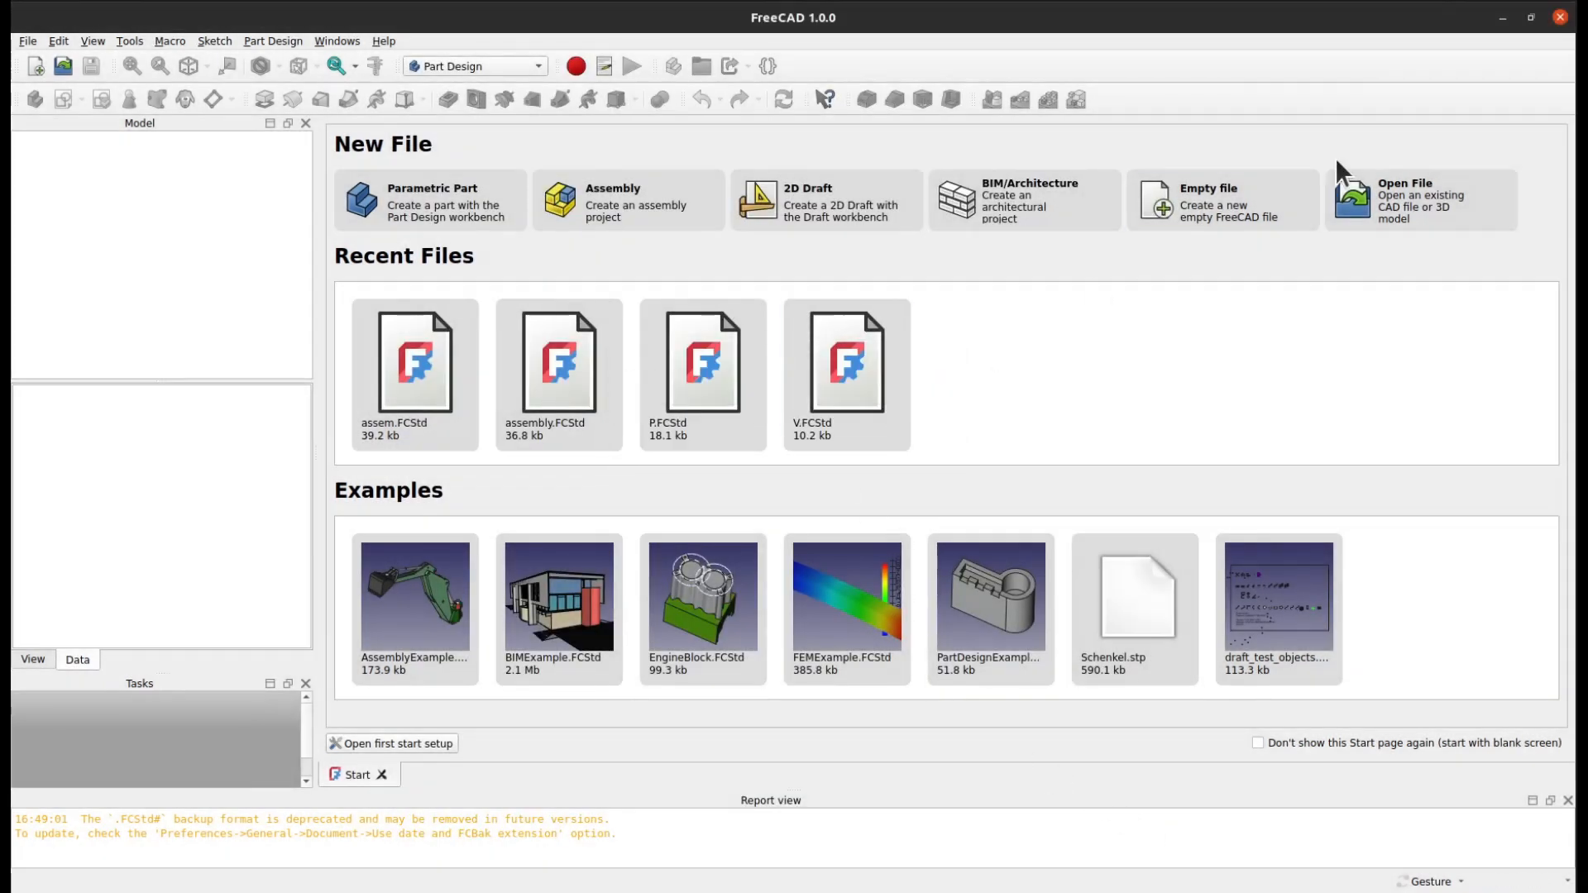
click(1559, 17)
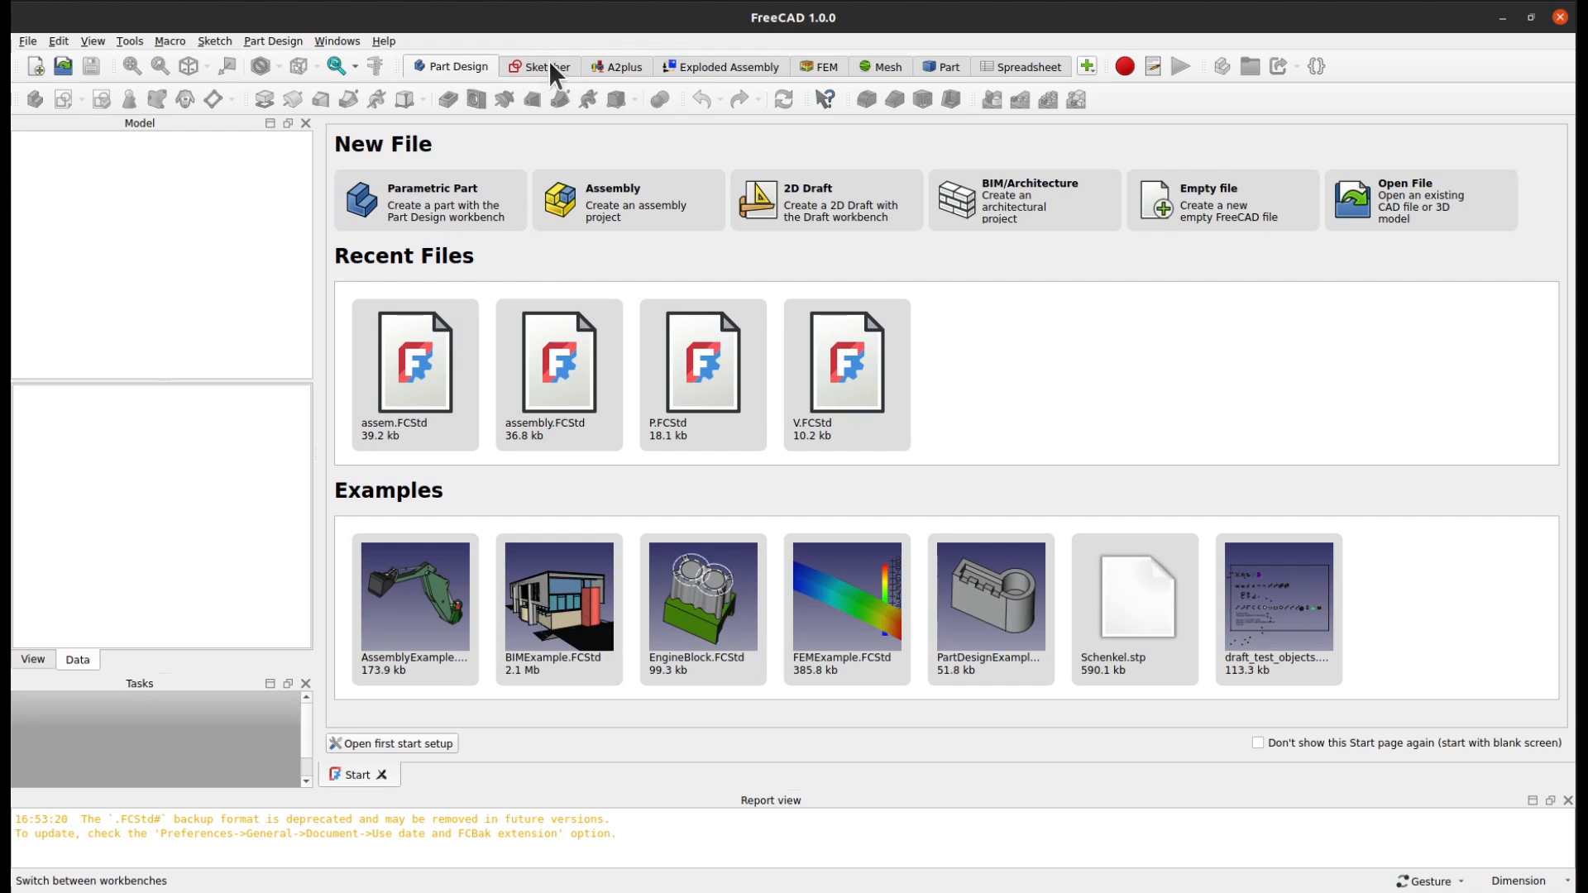
click(1084, 66)
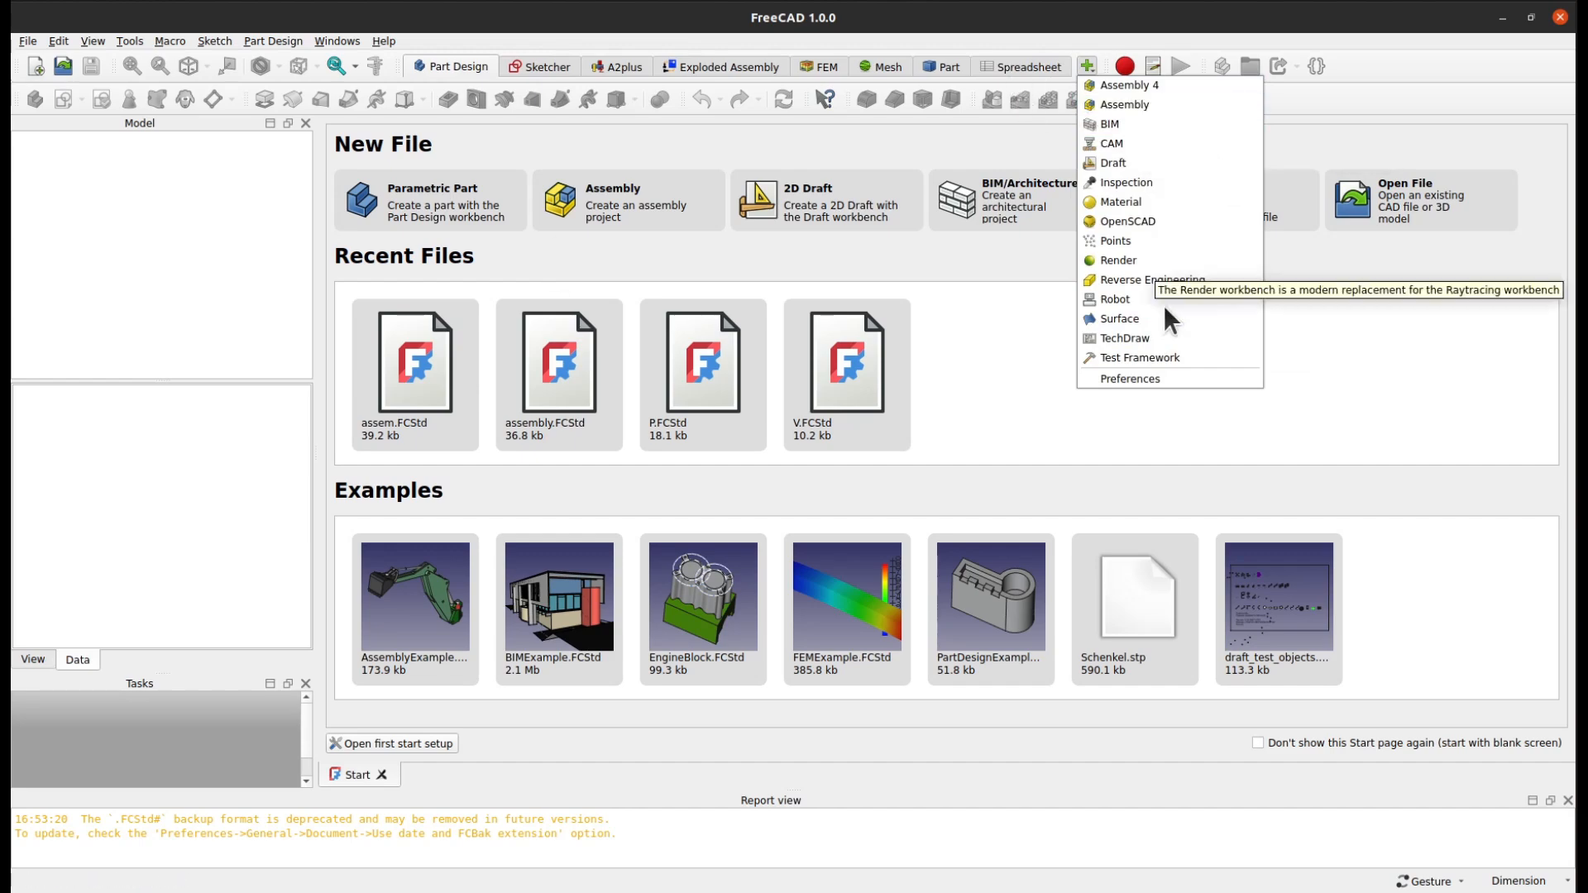
click(113, 265)
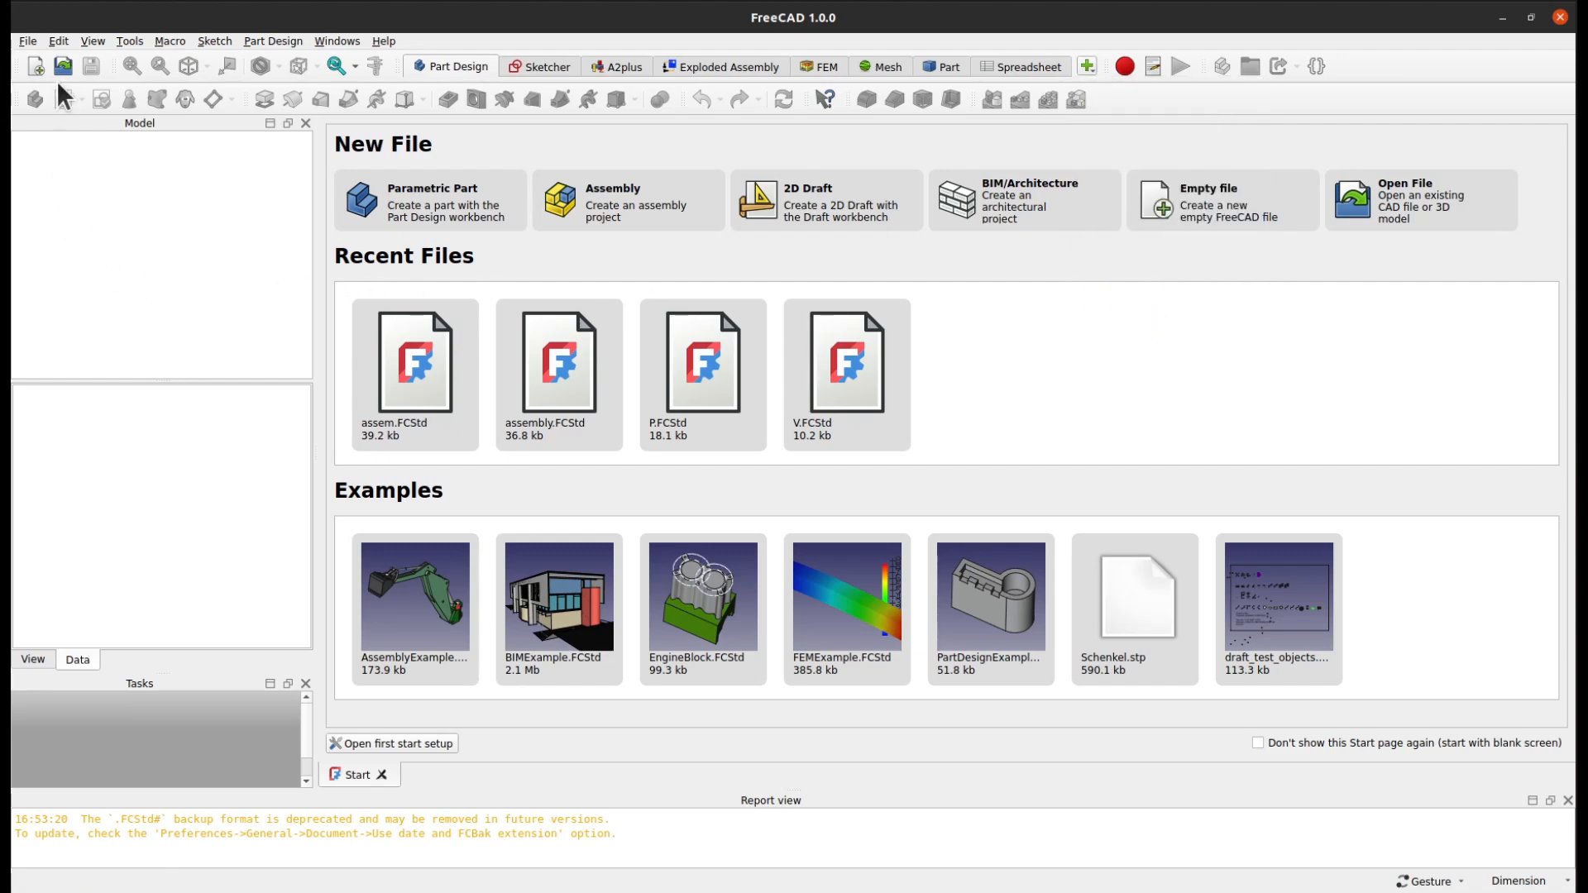
Set the application theme to FreeCAD Dark in the general preferences and apply it
click(59, 41)
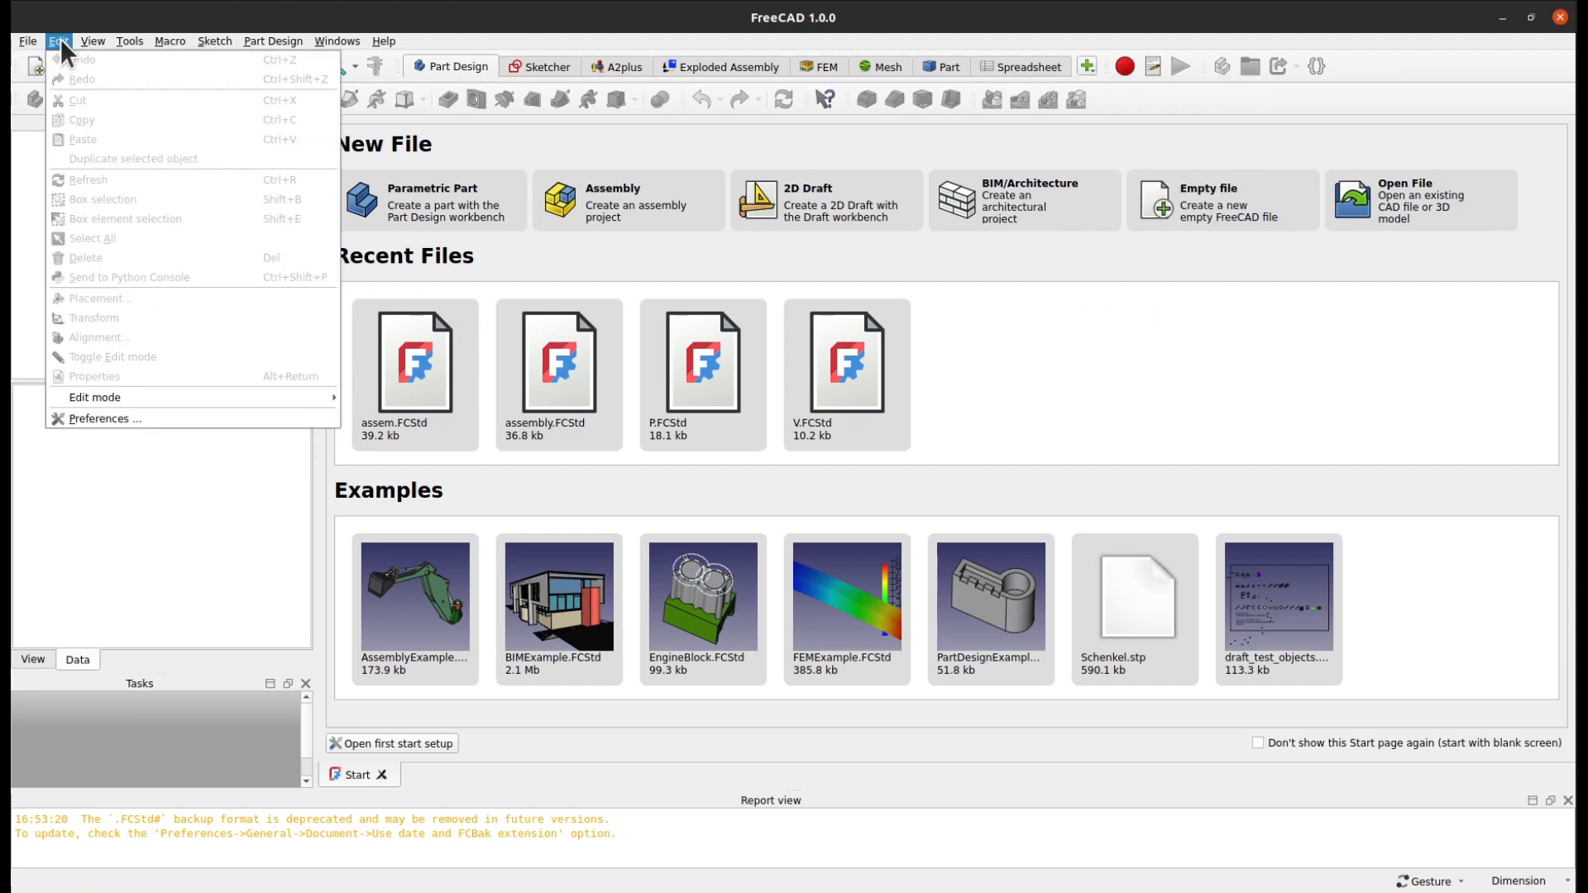
click(113, 418)
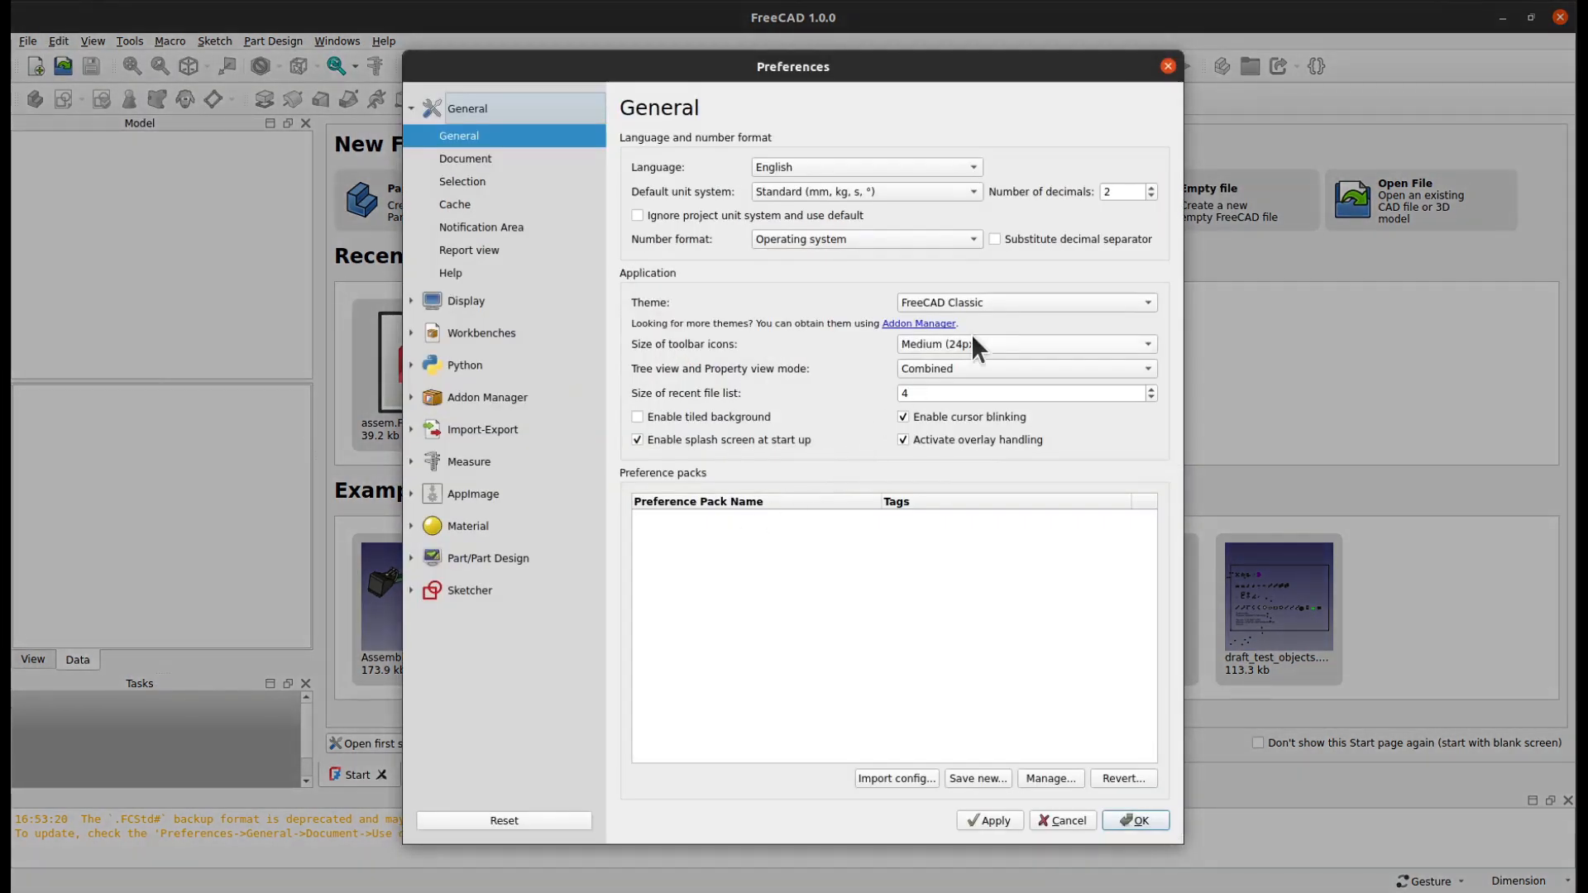
click(1014, 303)
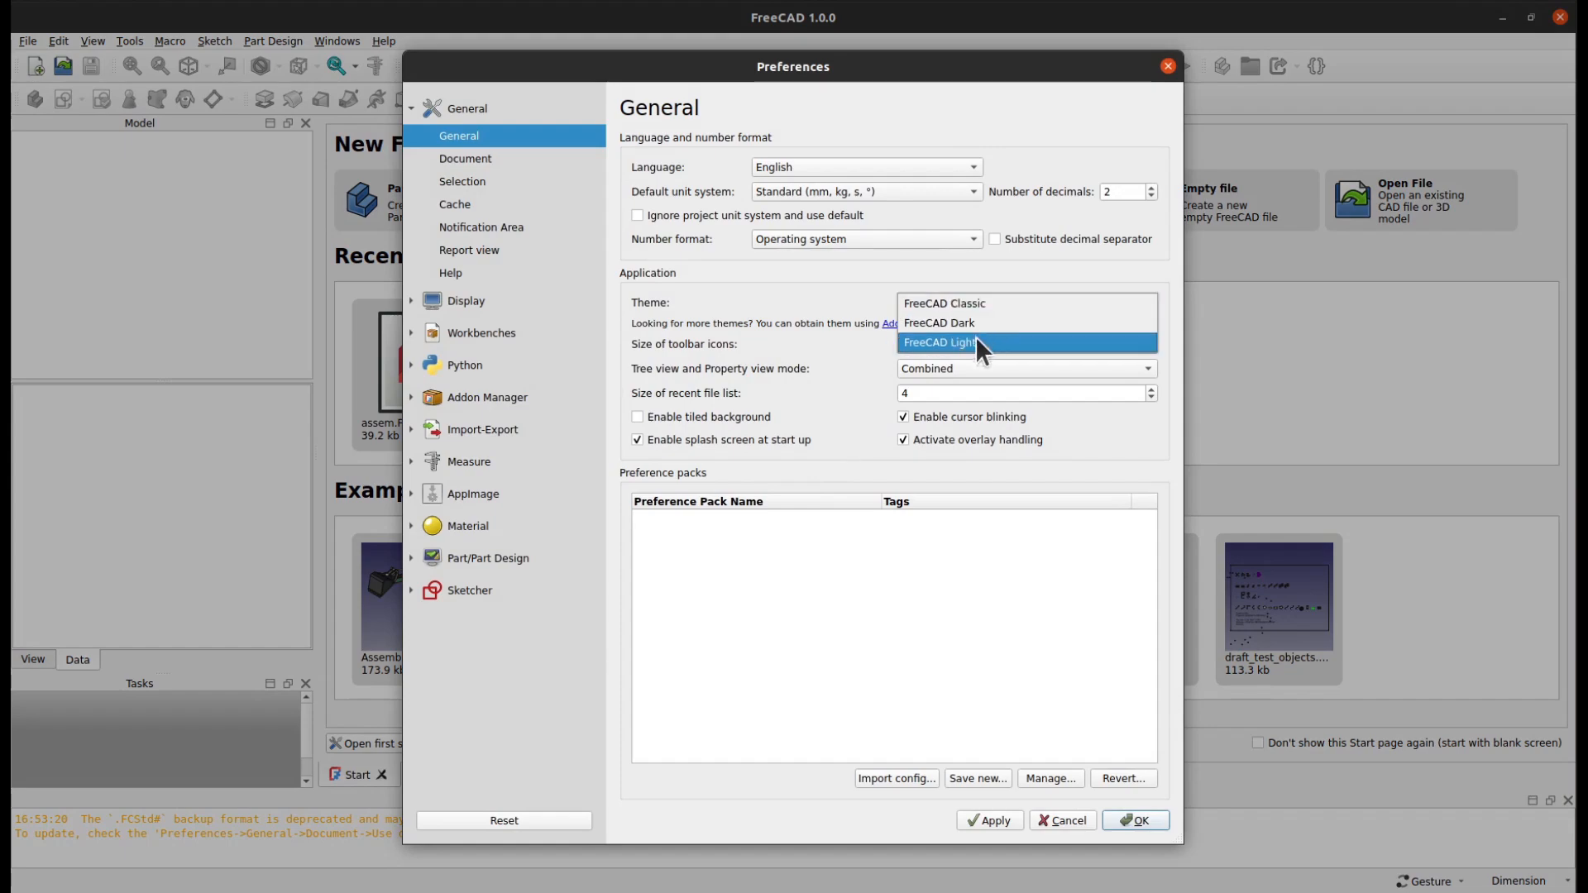
click(842, 379)
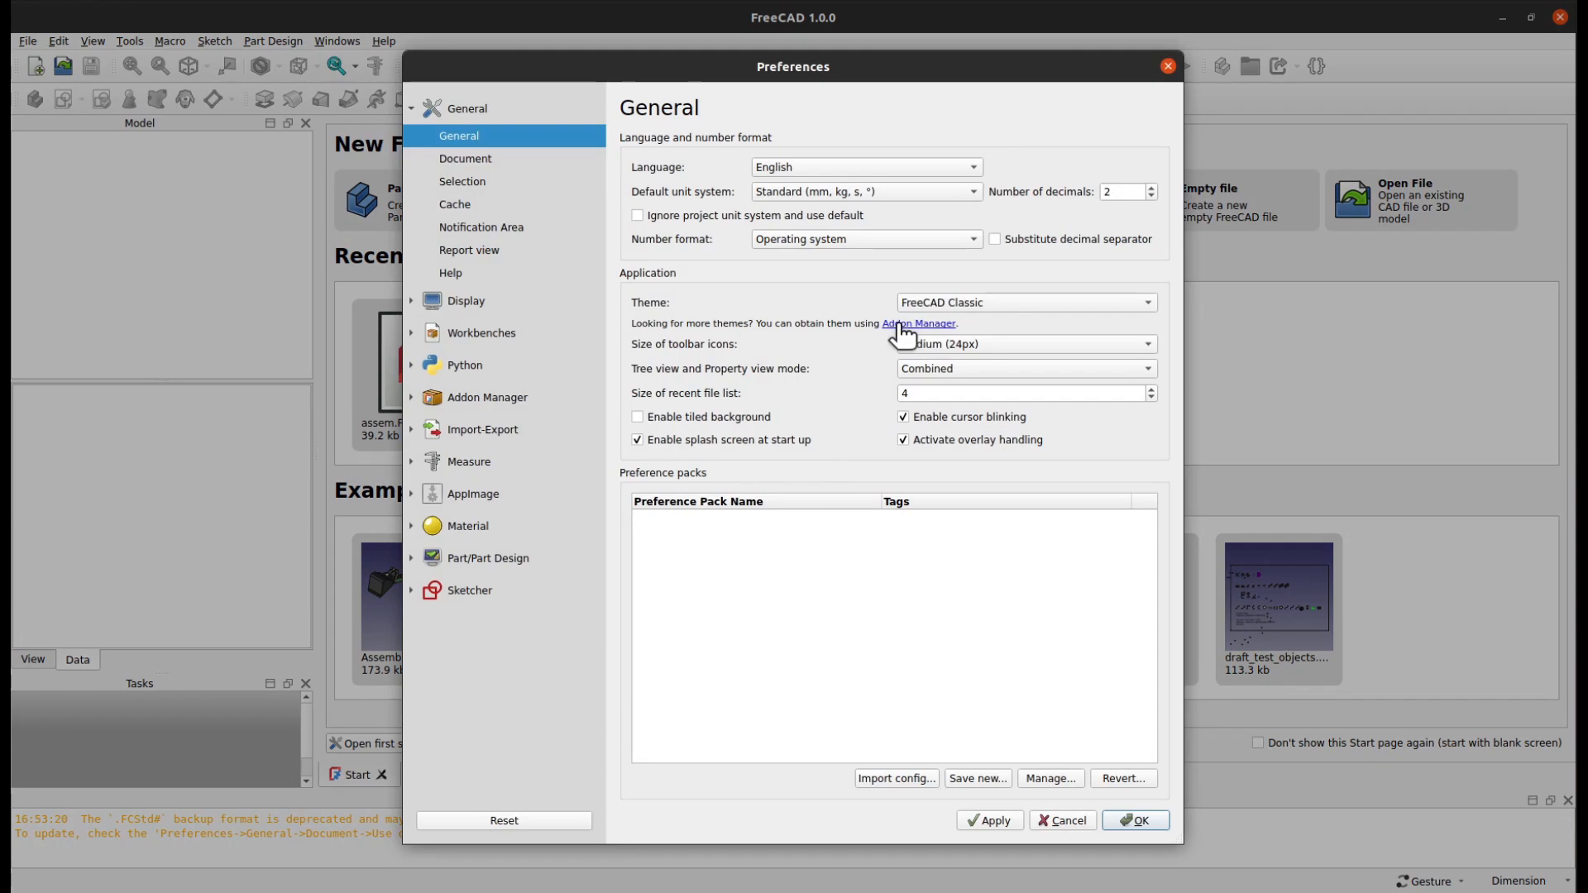
click(930, 302)
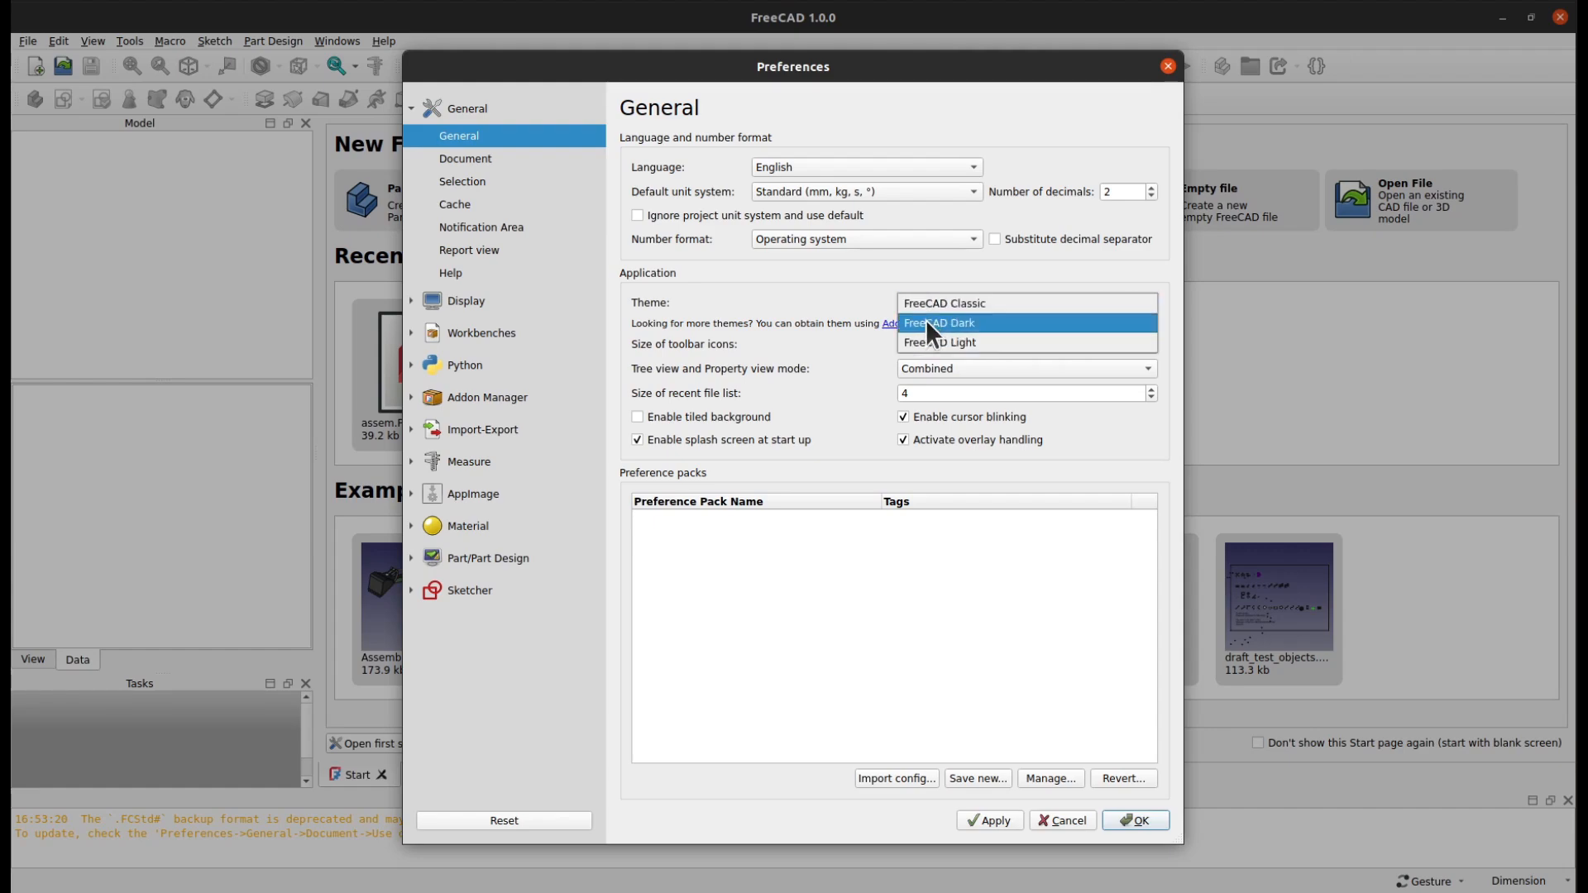
click(926, 322)
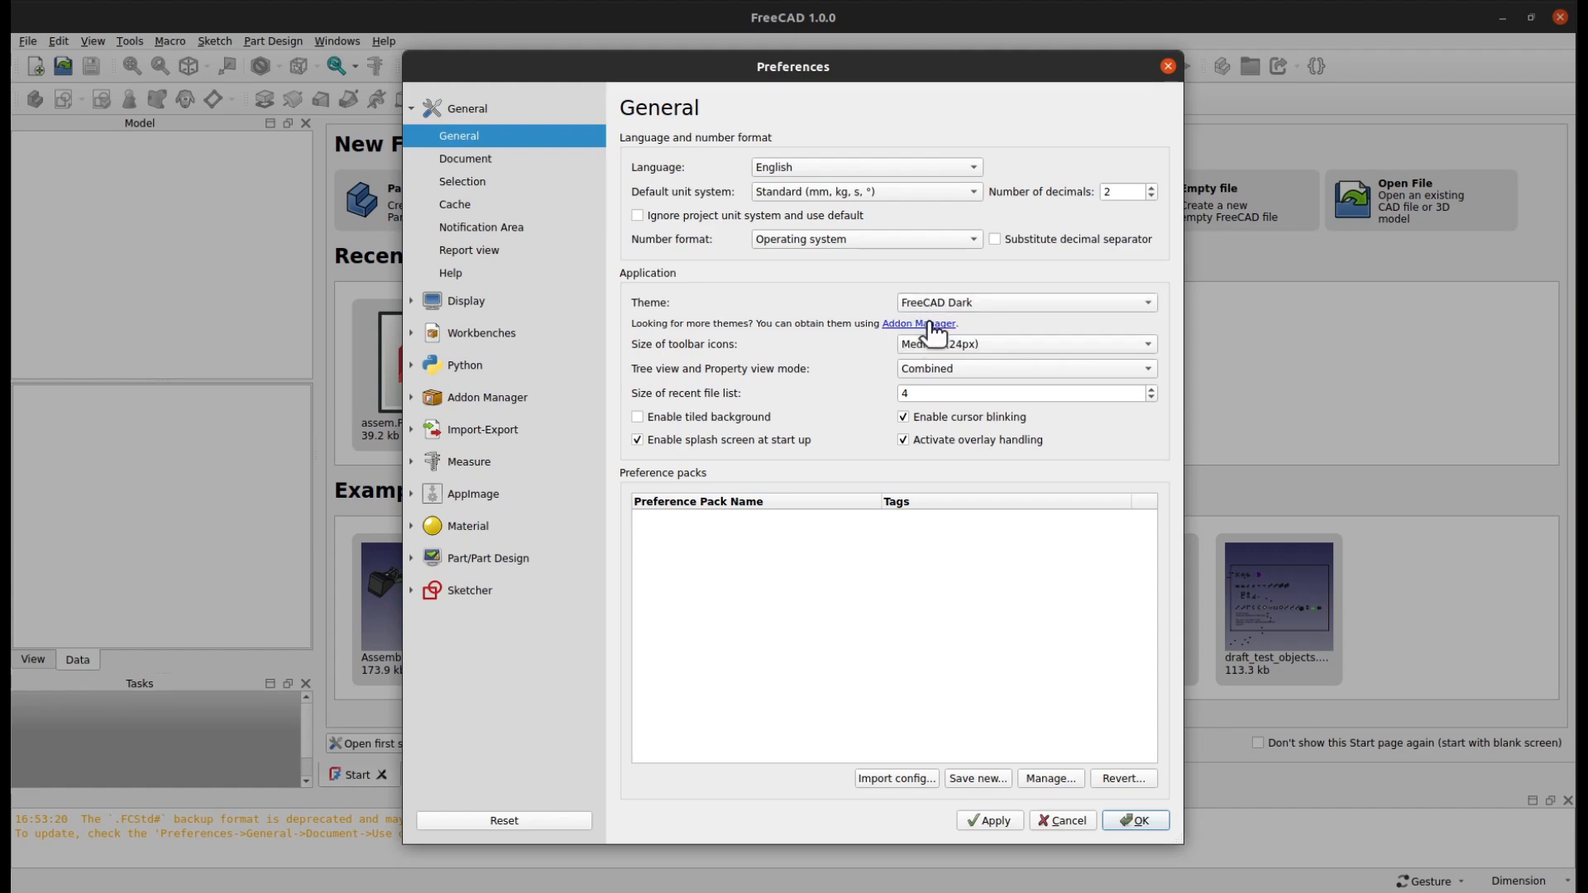
click(987, 819)
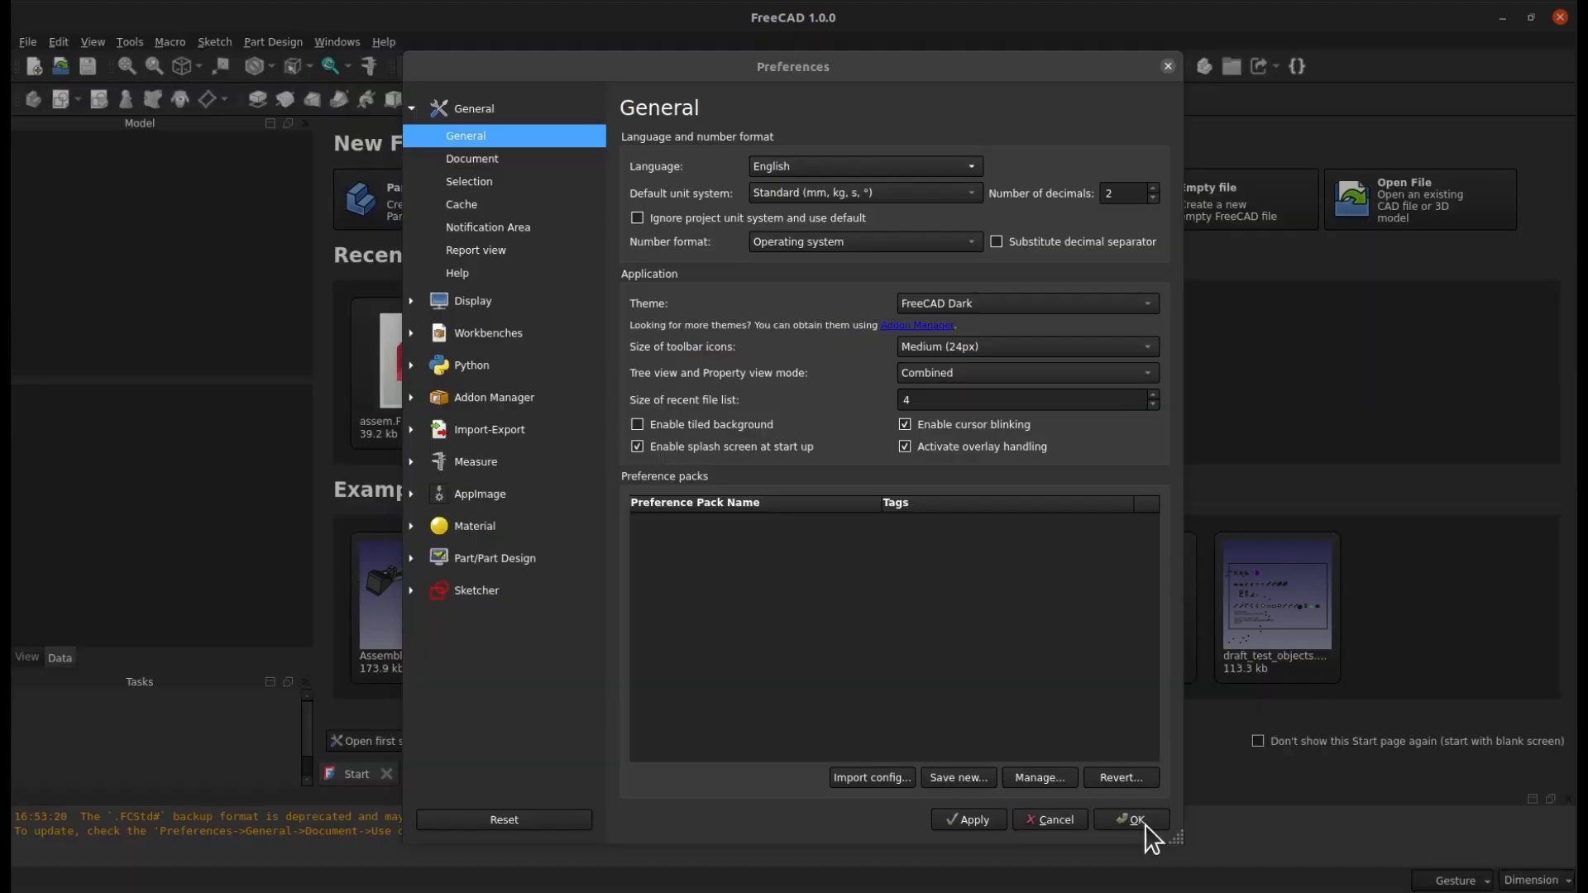
click(1133, 821)
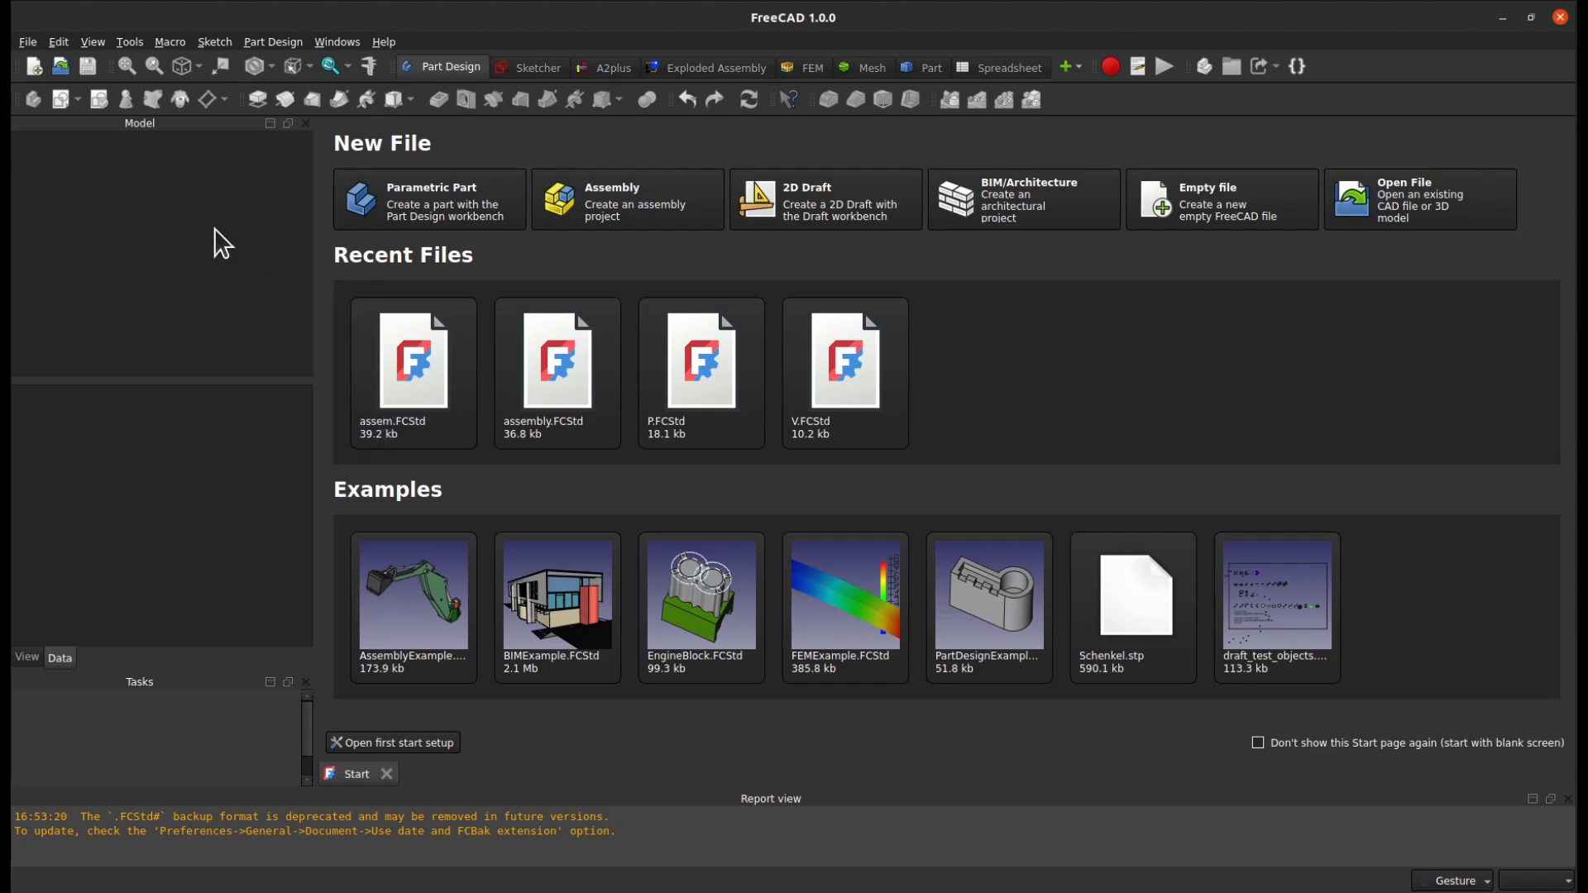
Open the Assem document and set the 3D view's background colour preference to Radial gradient
click(61, 63)
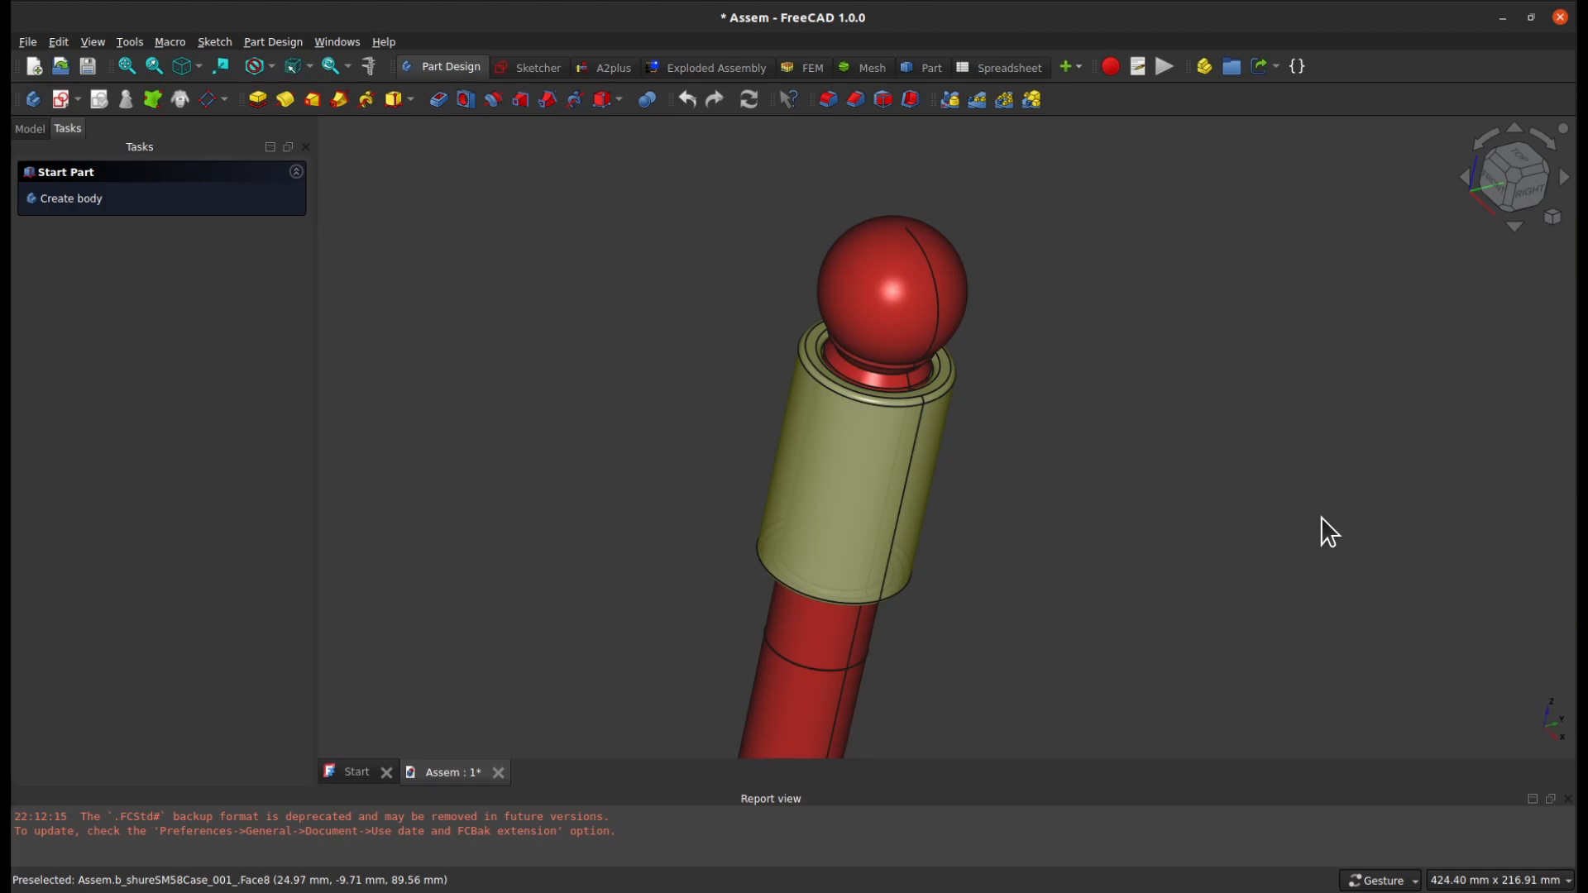
click(59, 42)
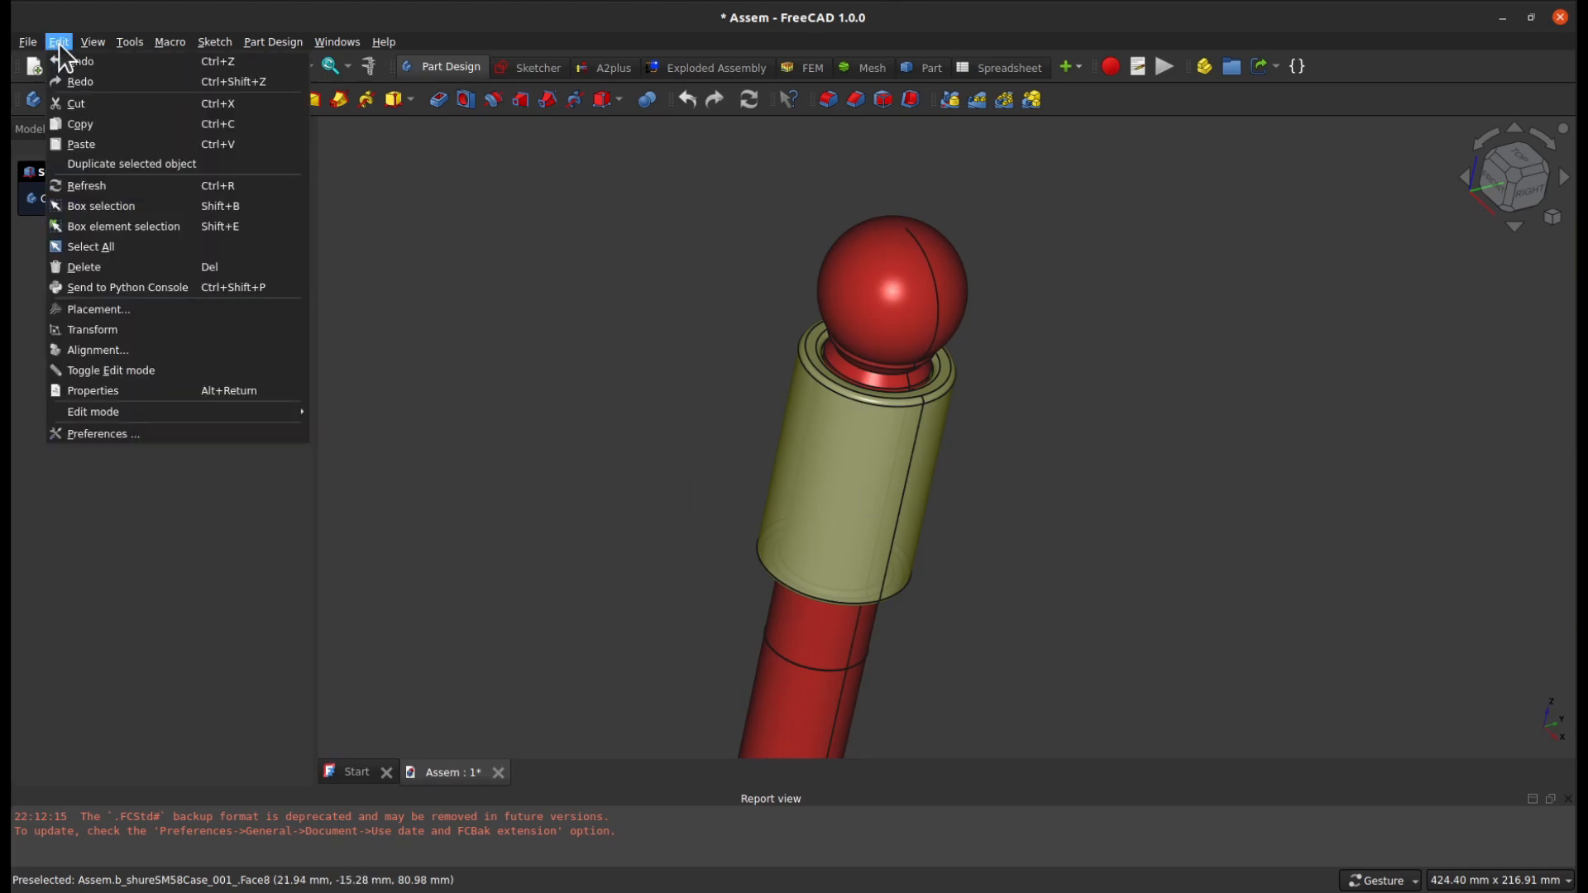
click(83, 434)
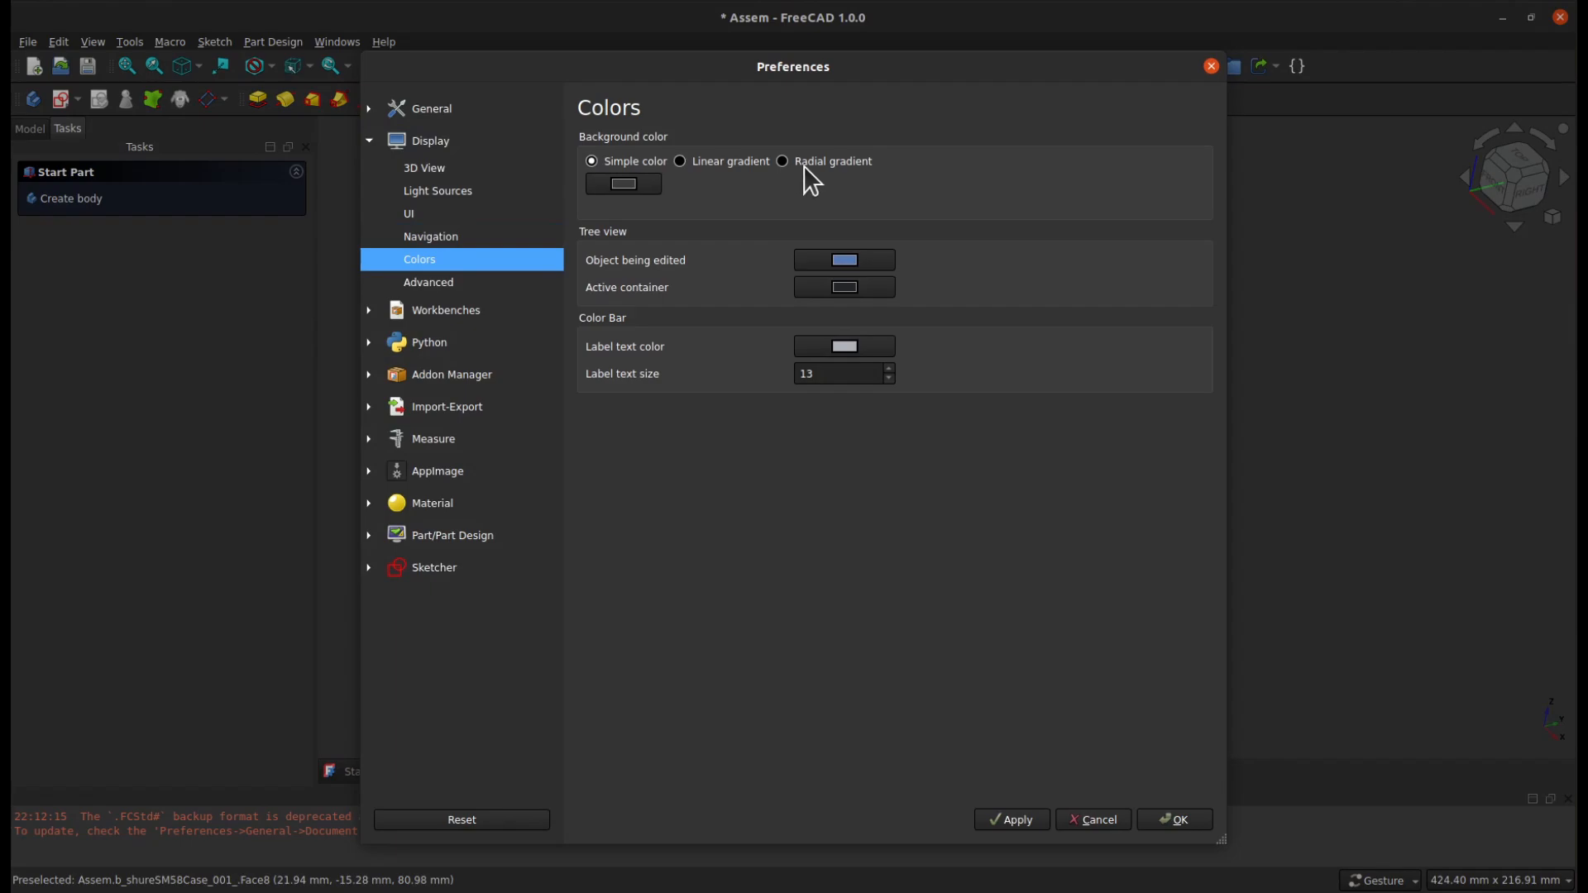
click(782, 161)
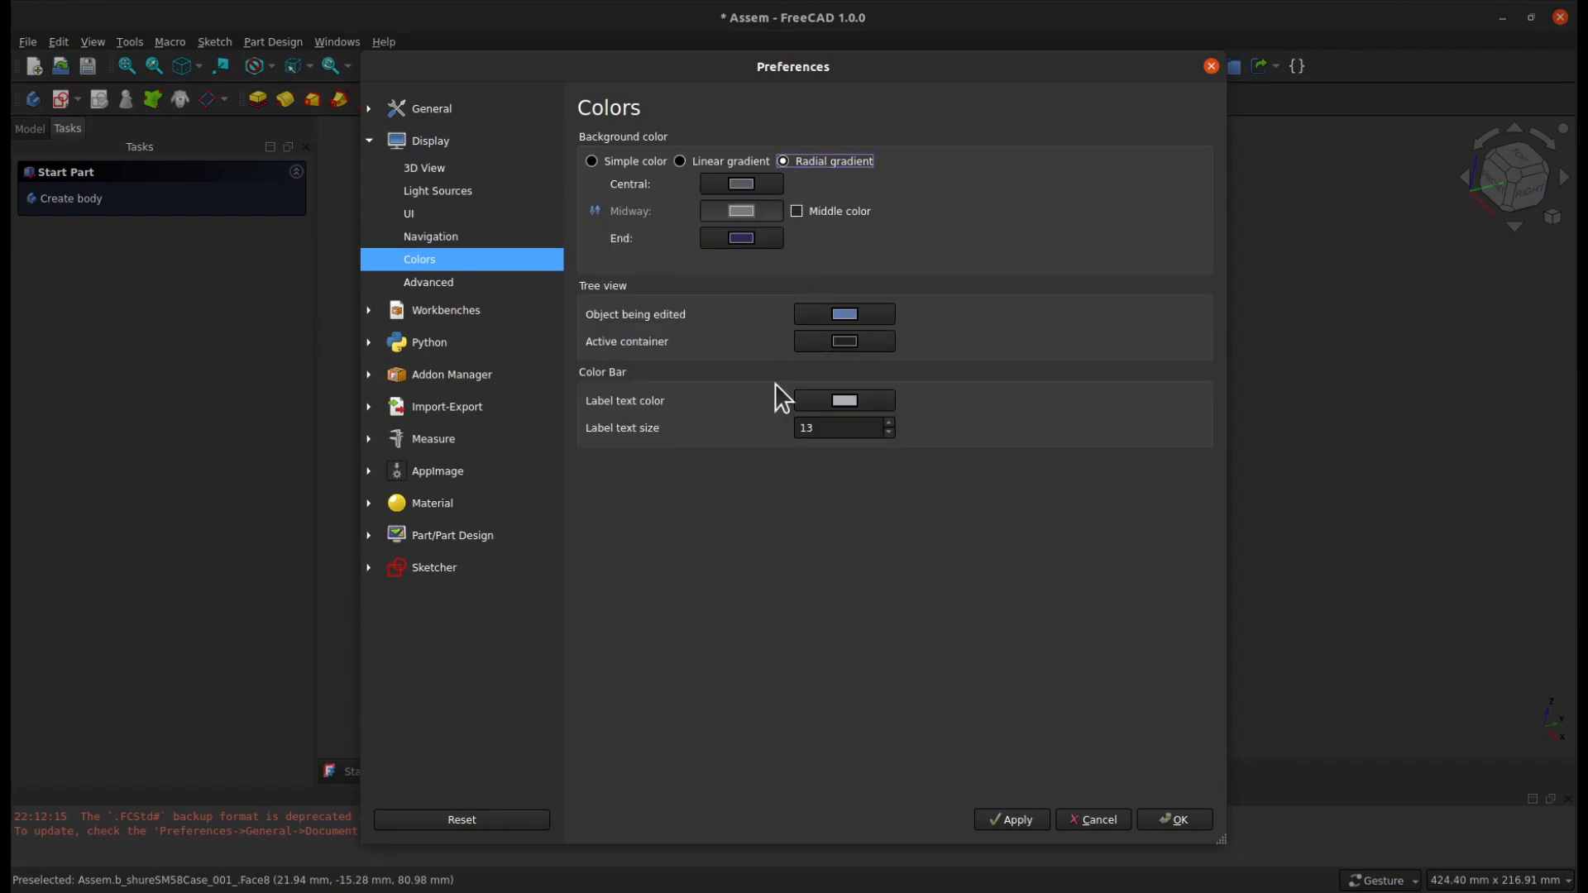
click(1012, 819)
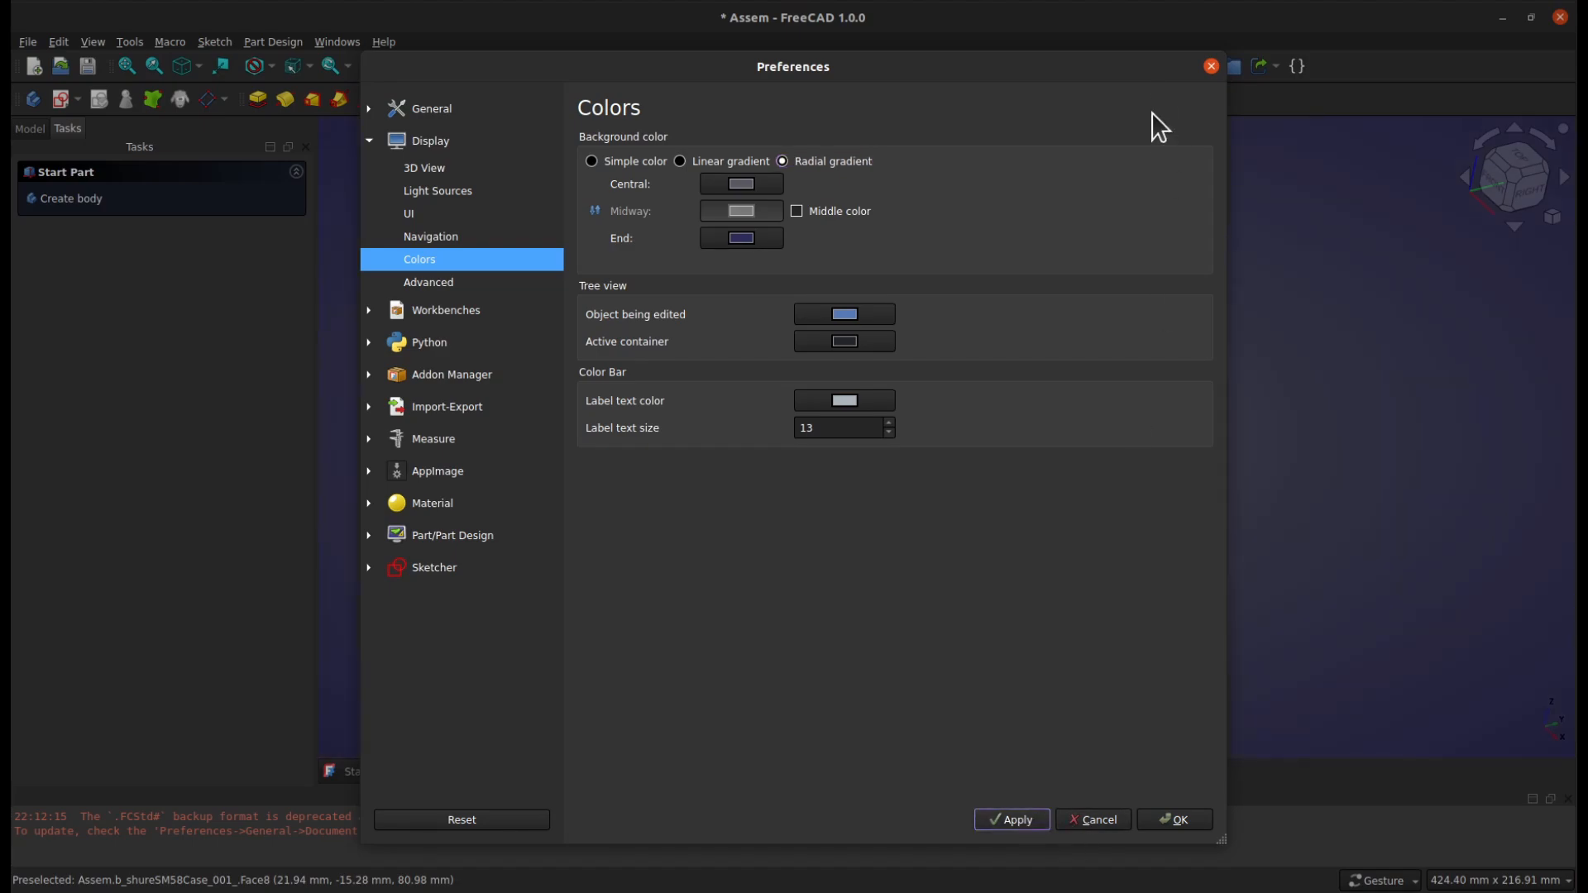
click(1186, 820)
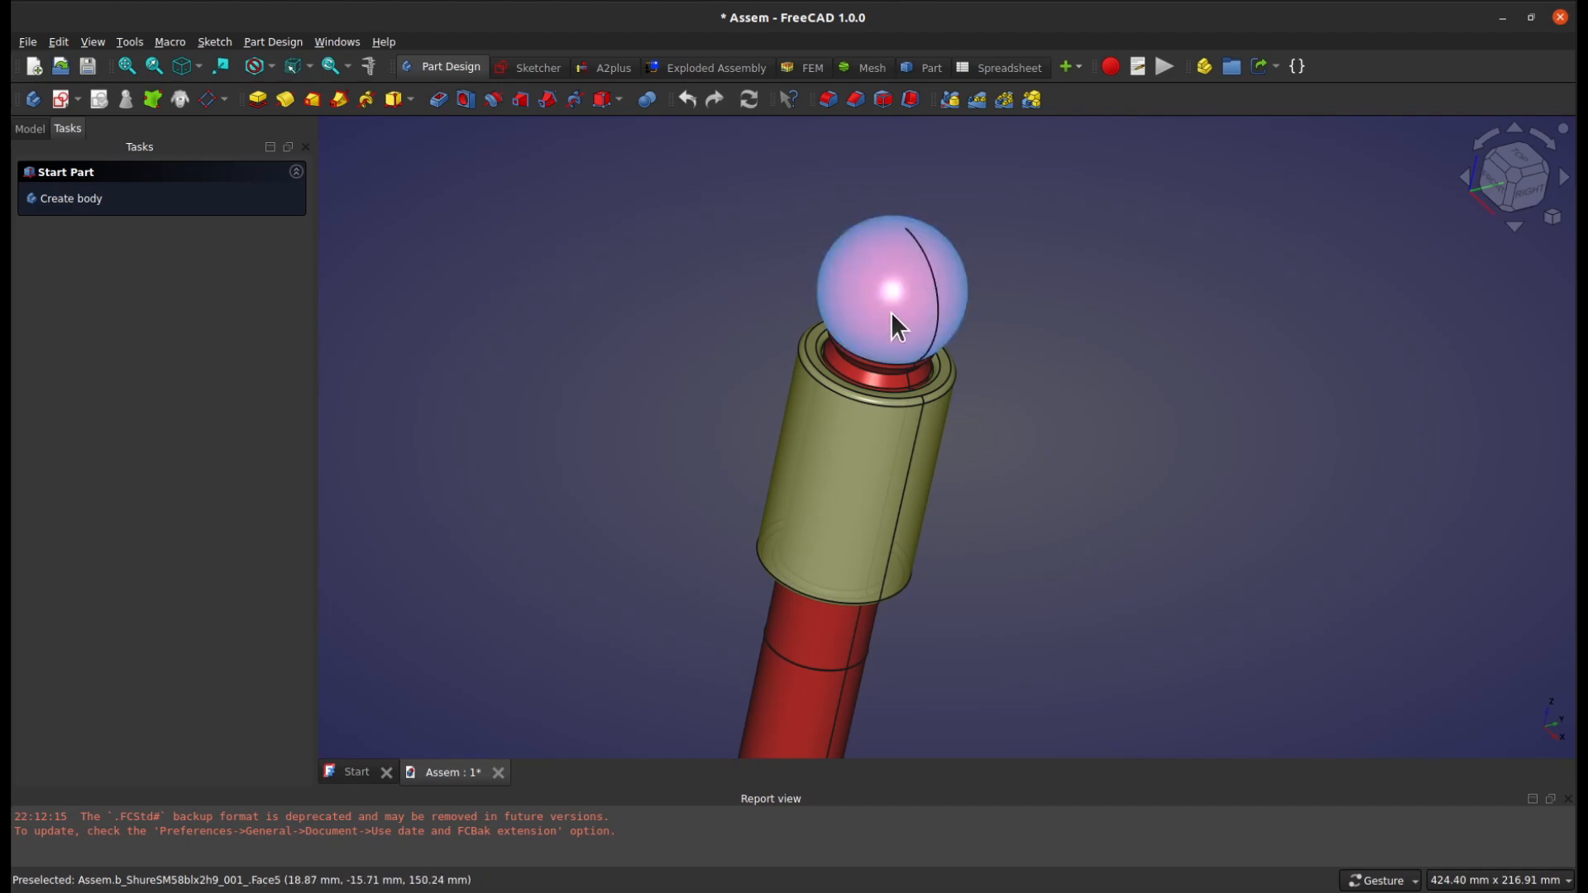
Switch to the A2plus workbench and open the imported part ShureSM58blx2h9_001 for editing
click(624, 66)
click(28, 130)
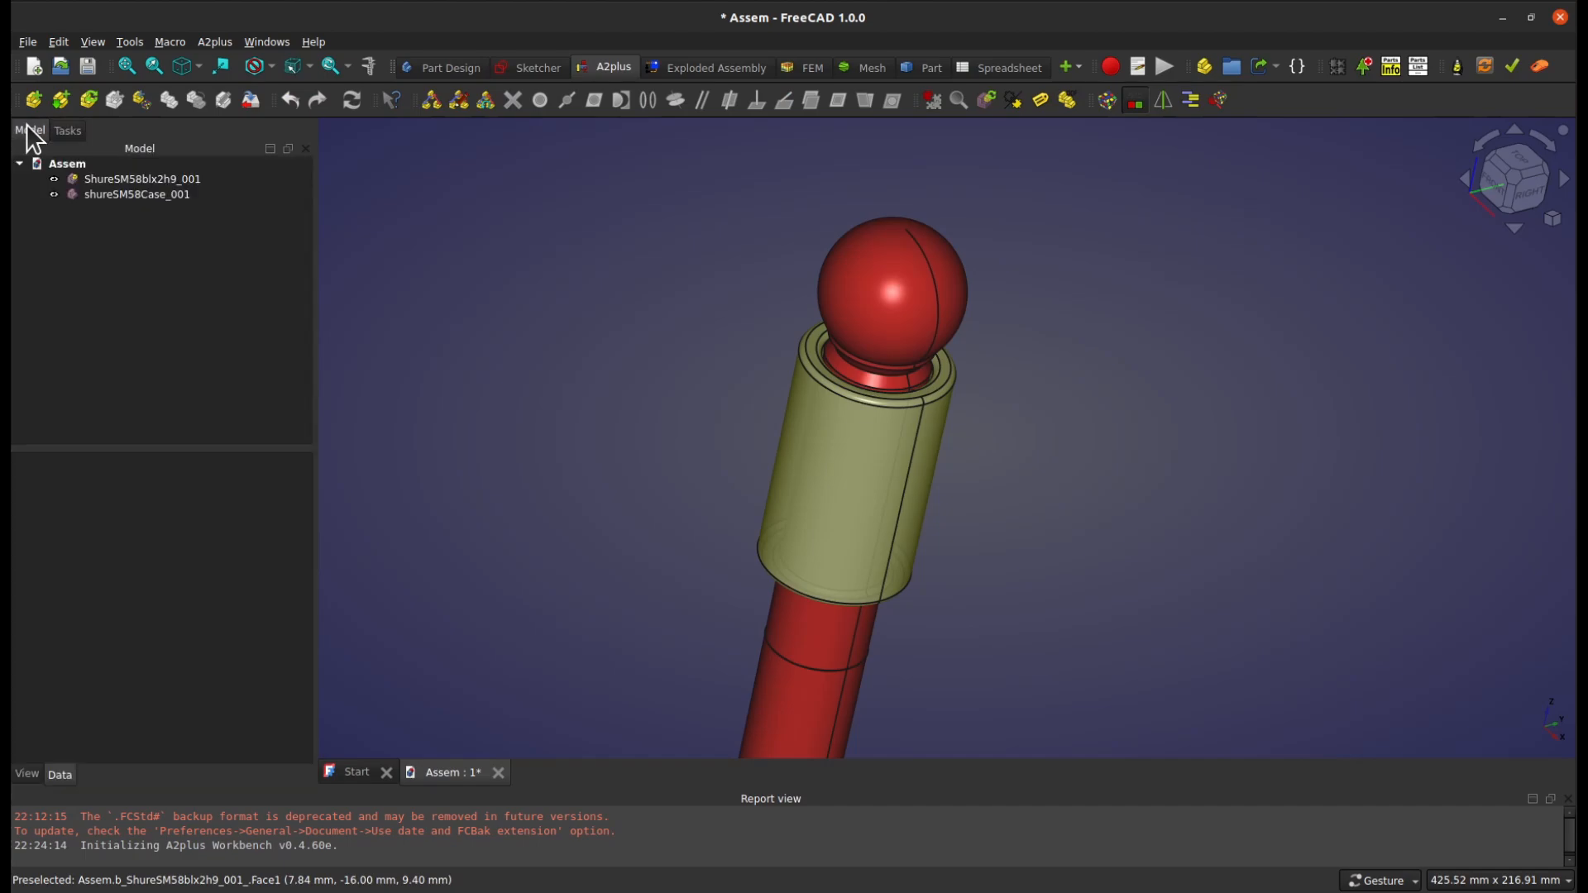
click(89, 178)
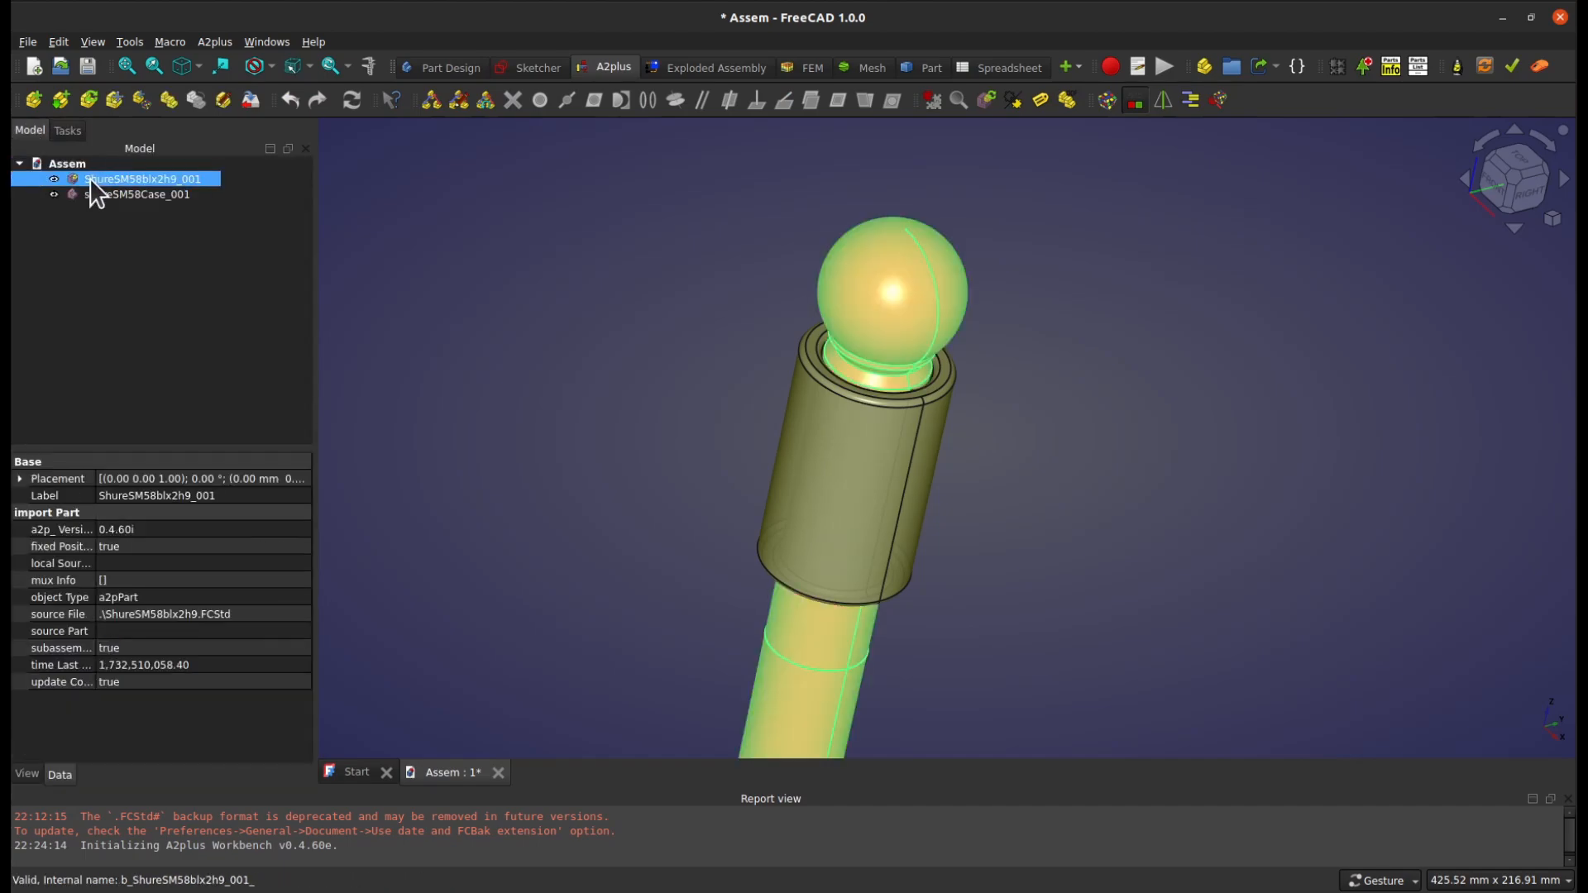
click(220, 100)
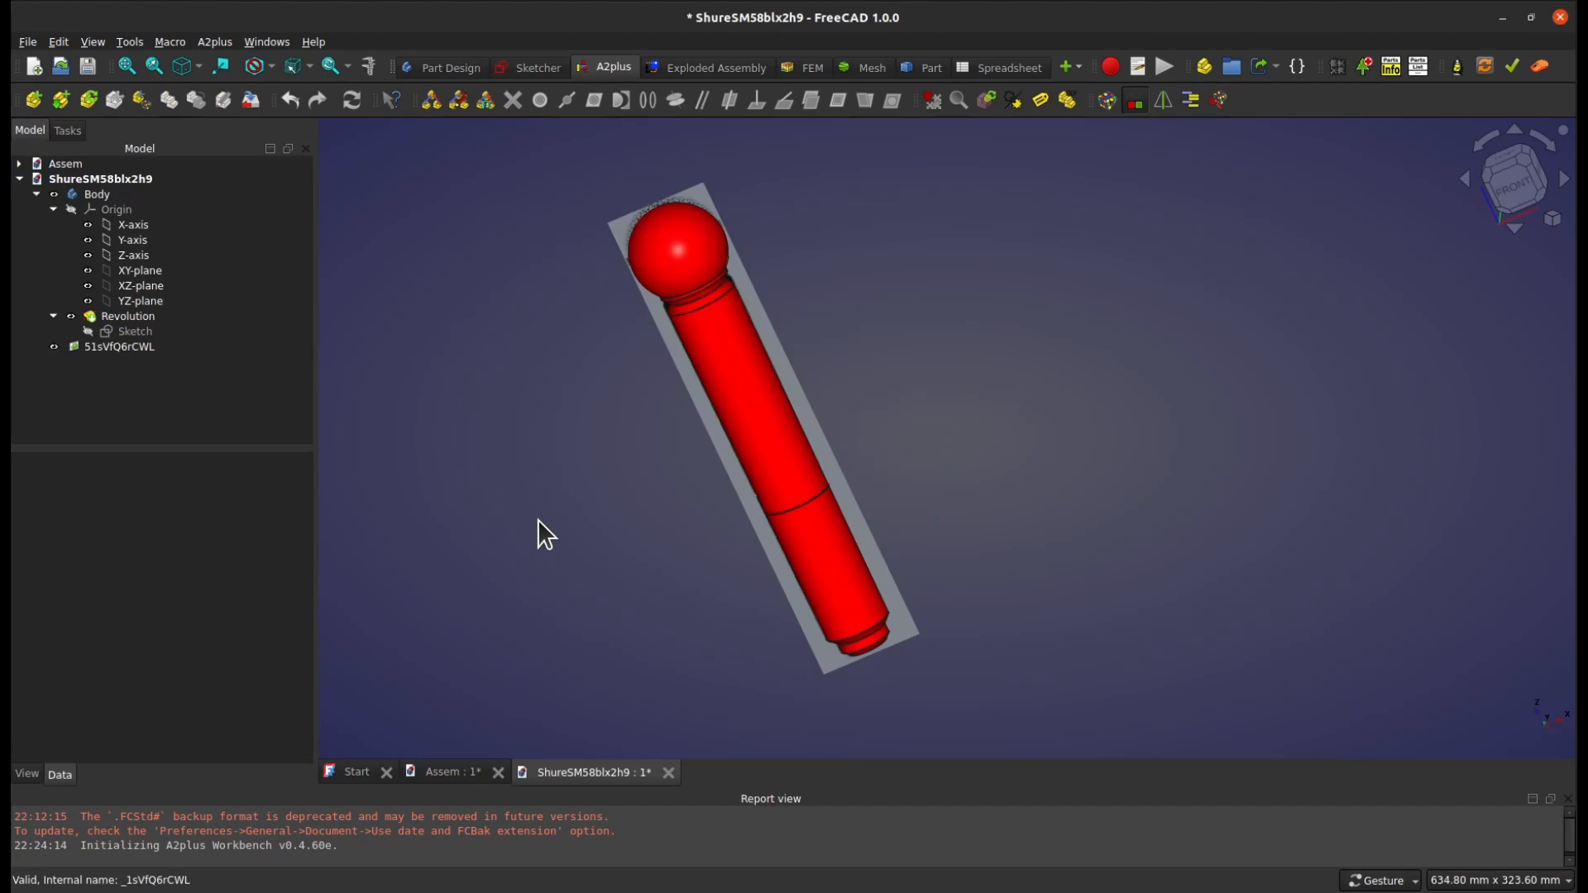
Hide the Revolution to view the microphone reference image behind it, and show the Revolution again
click(72, 314)
click(573, 508)
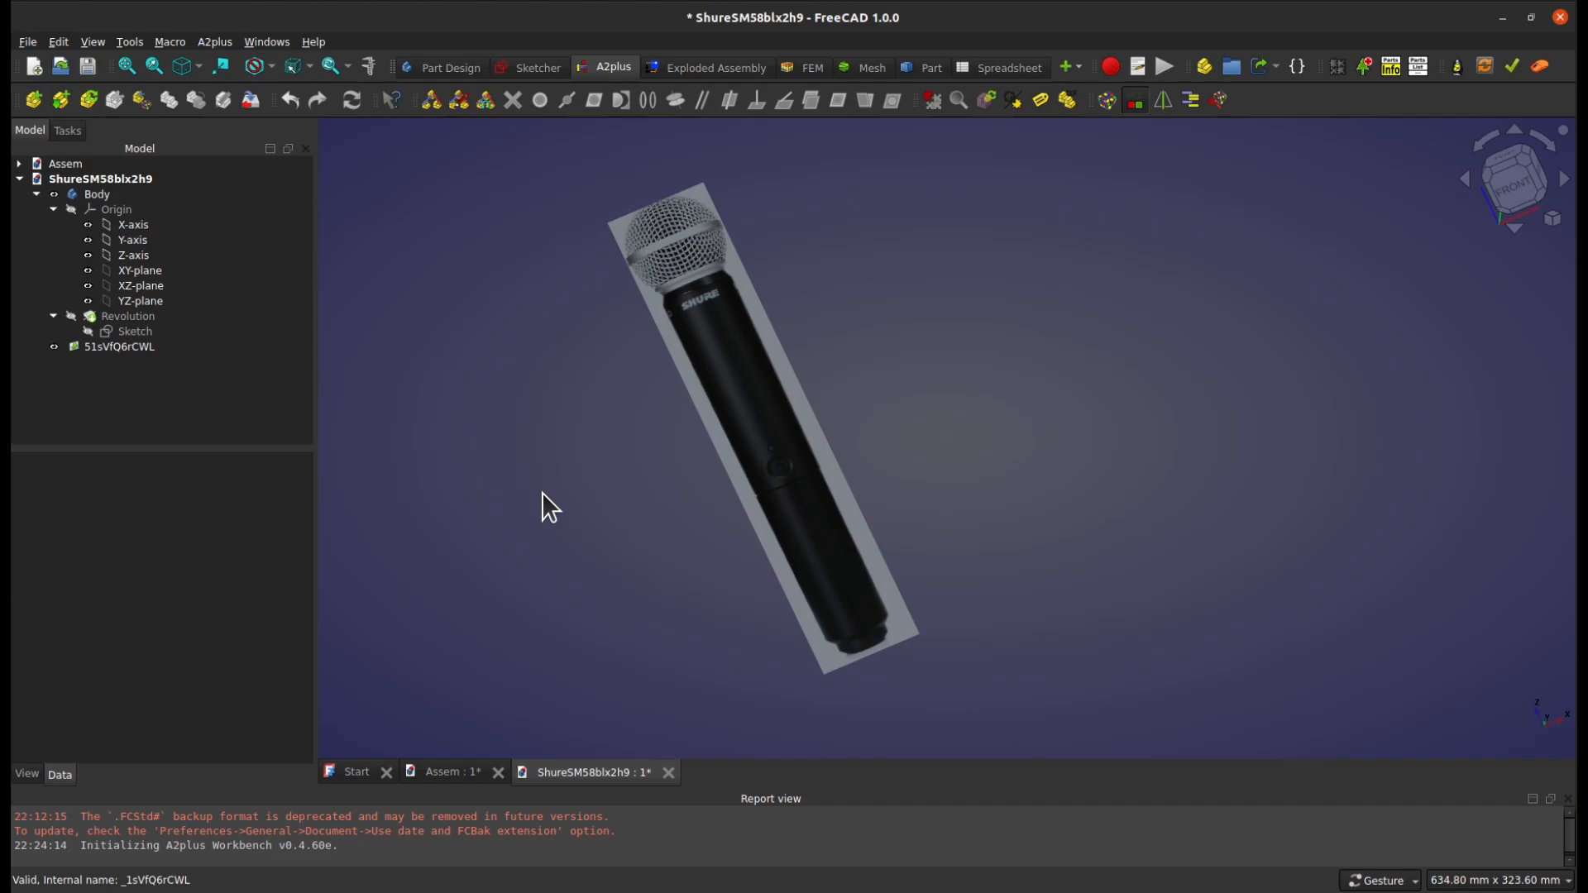
click(71, 315)
click(609, 485)
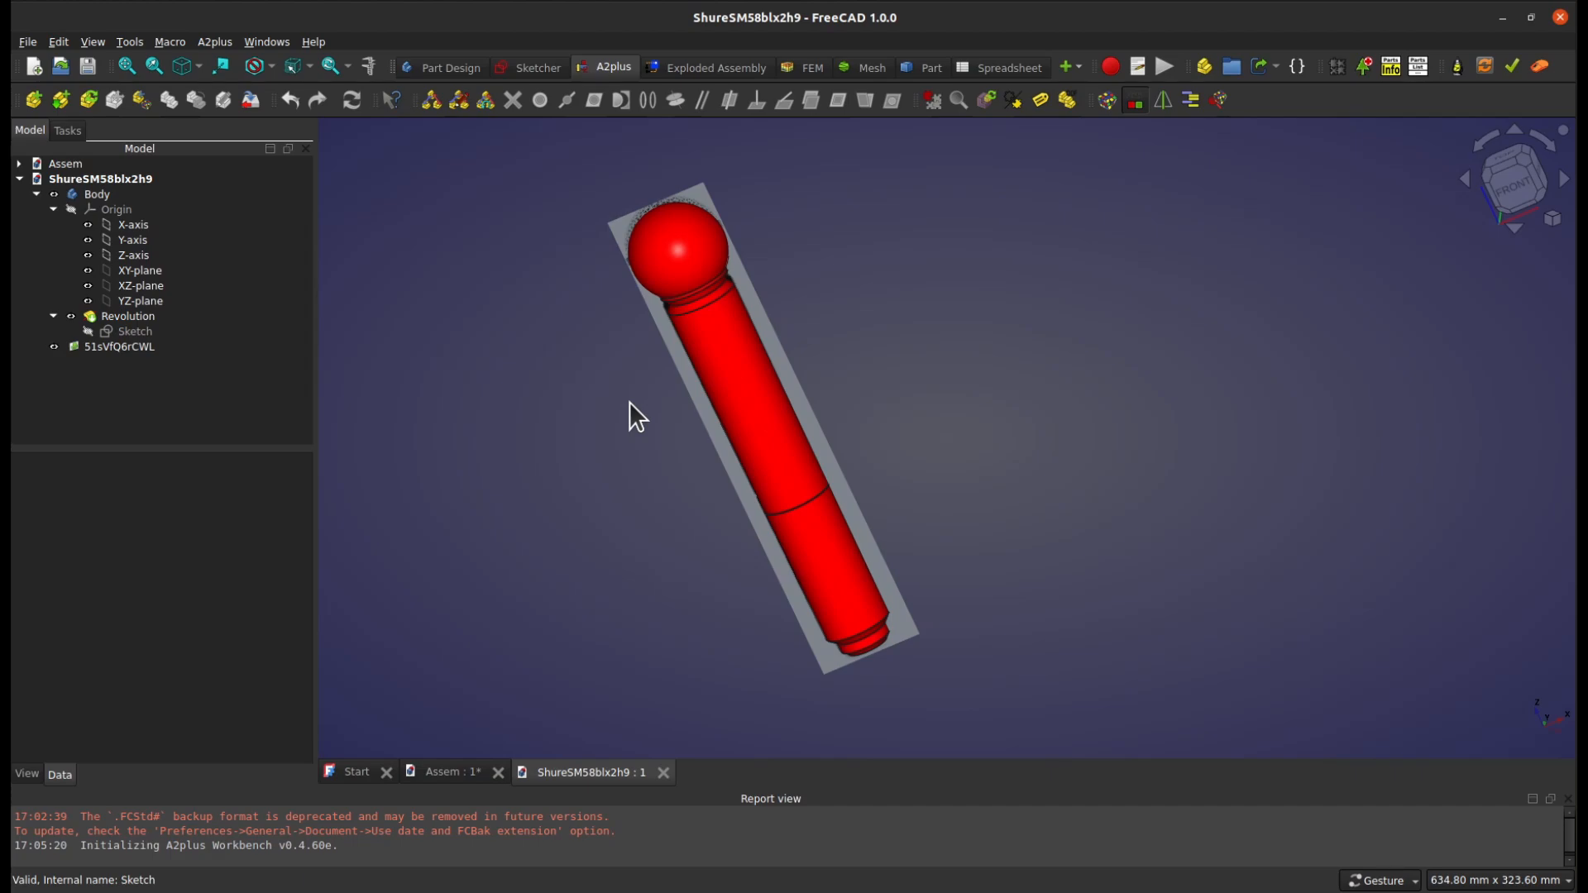
Align the view with the flat end face at the base of the microphone body
click(222, 66)
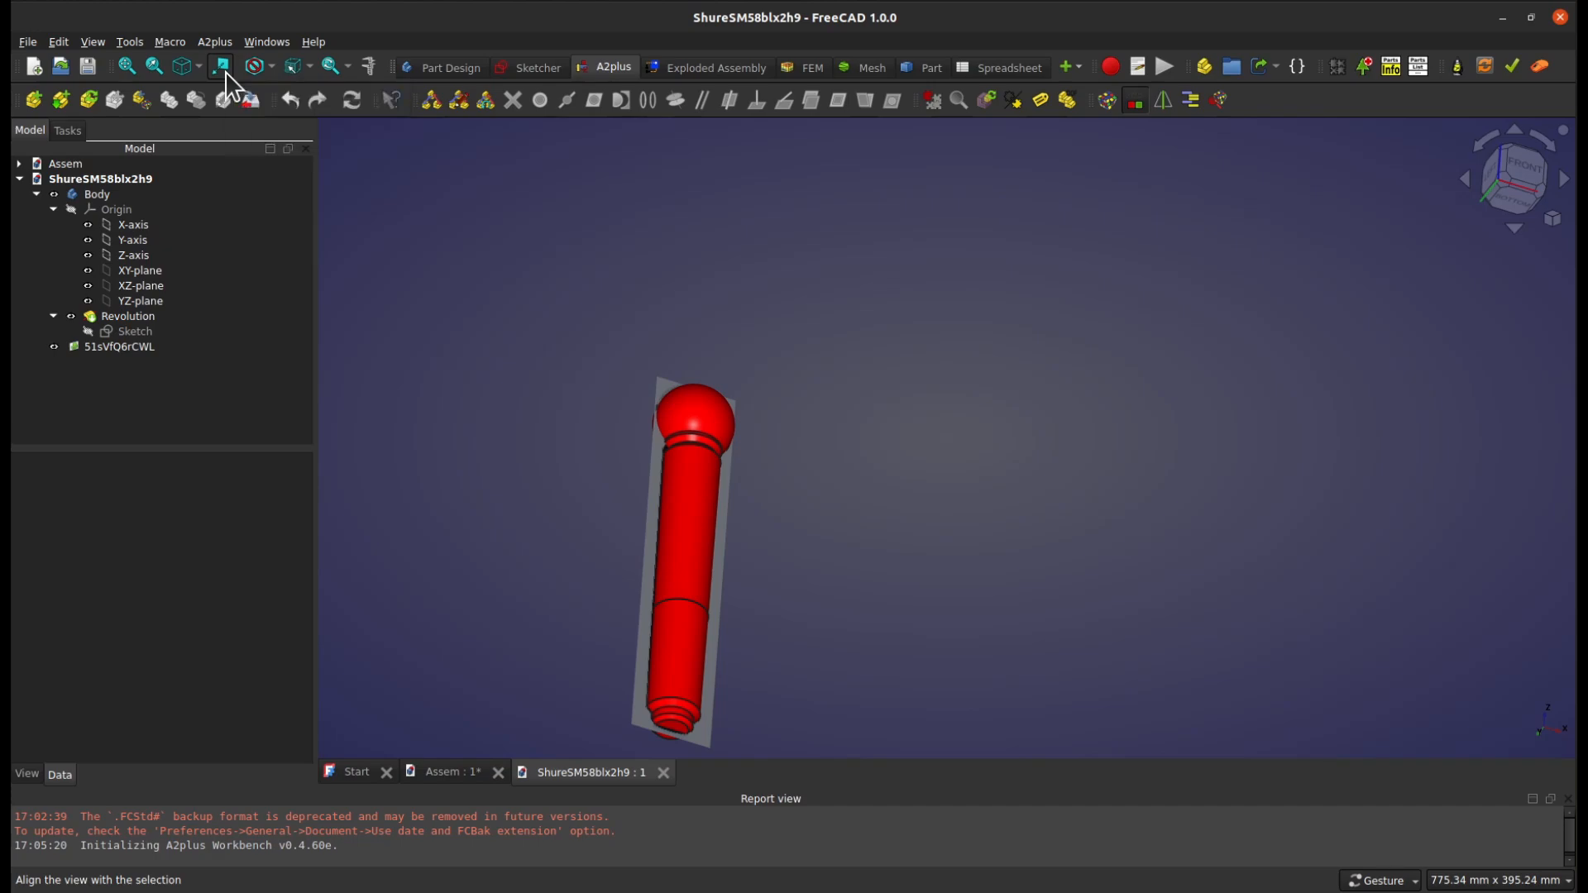
click(673, 728)
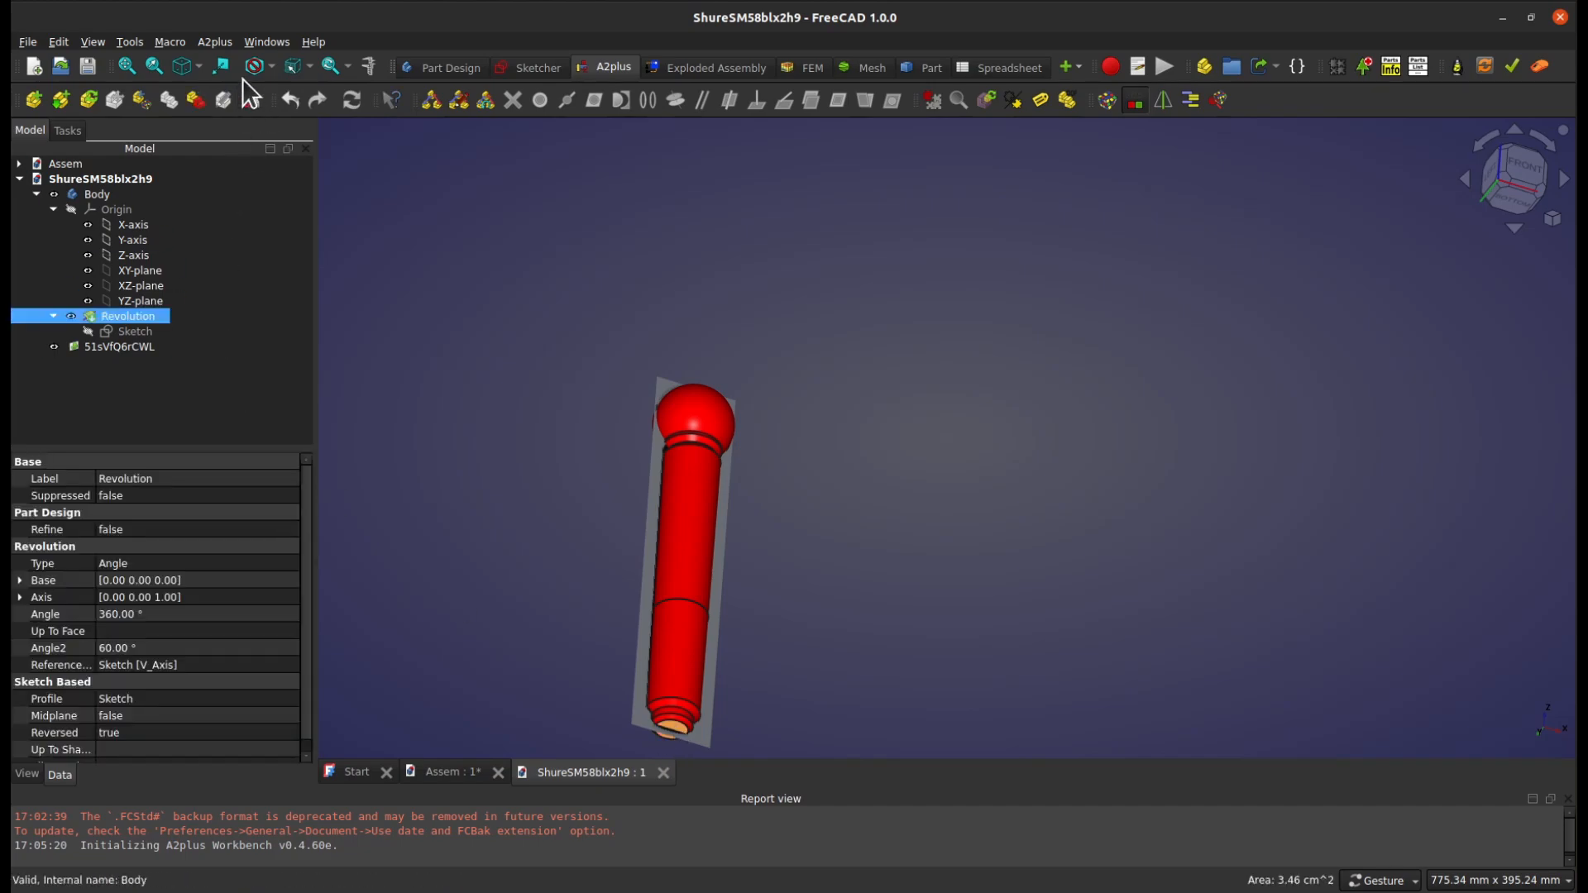
click(224, 68)
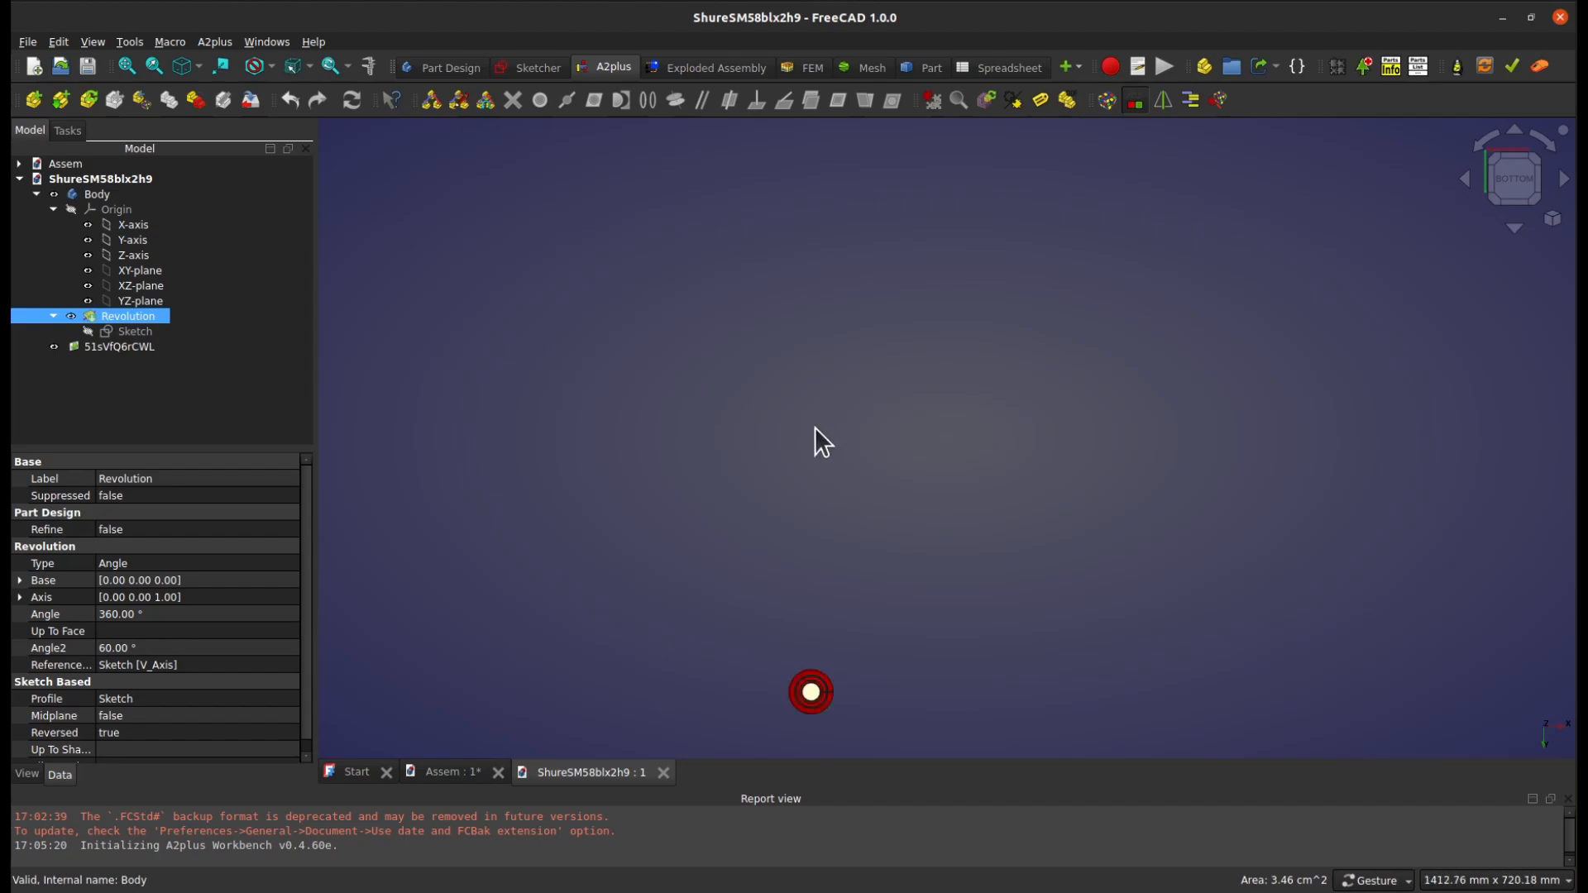
scroll(846, 607, up, 10)
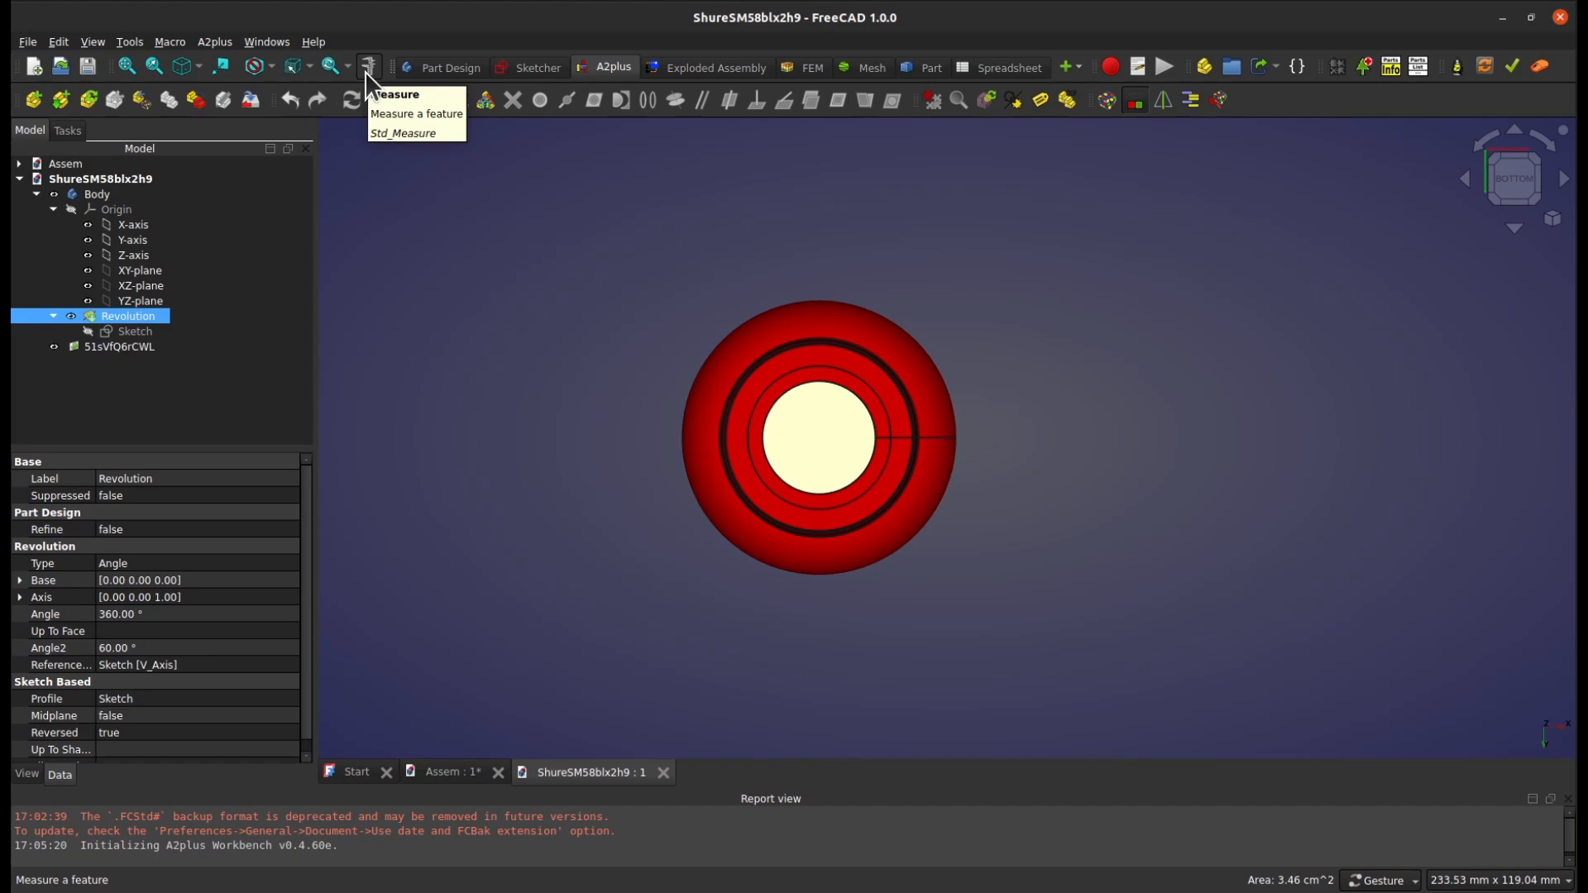
Measure the radius of the base end face's circular edge and its distance to the next circular edge
click(132, 332)
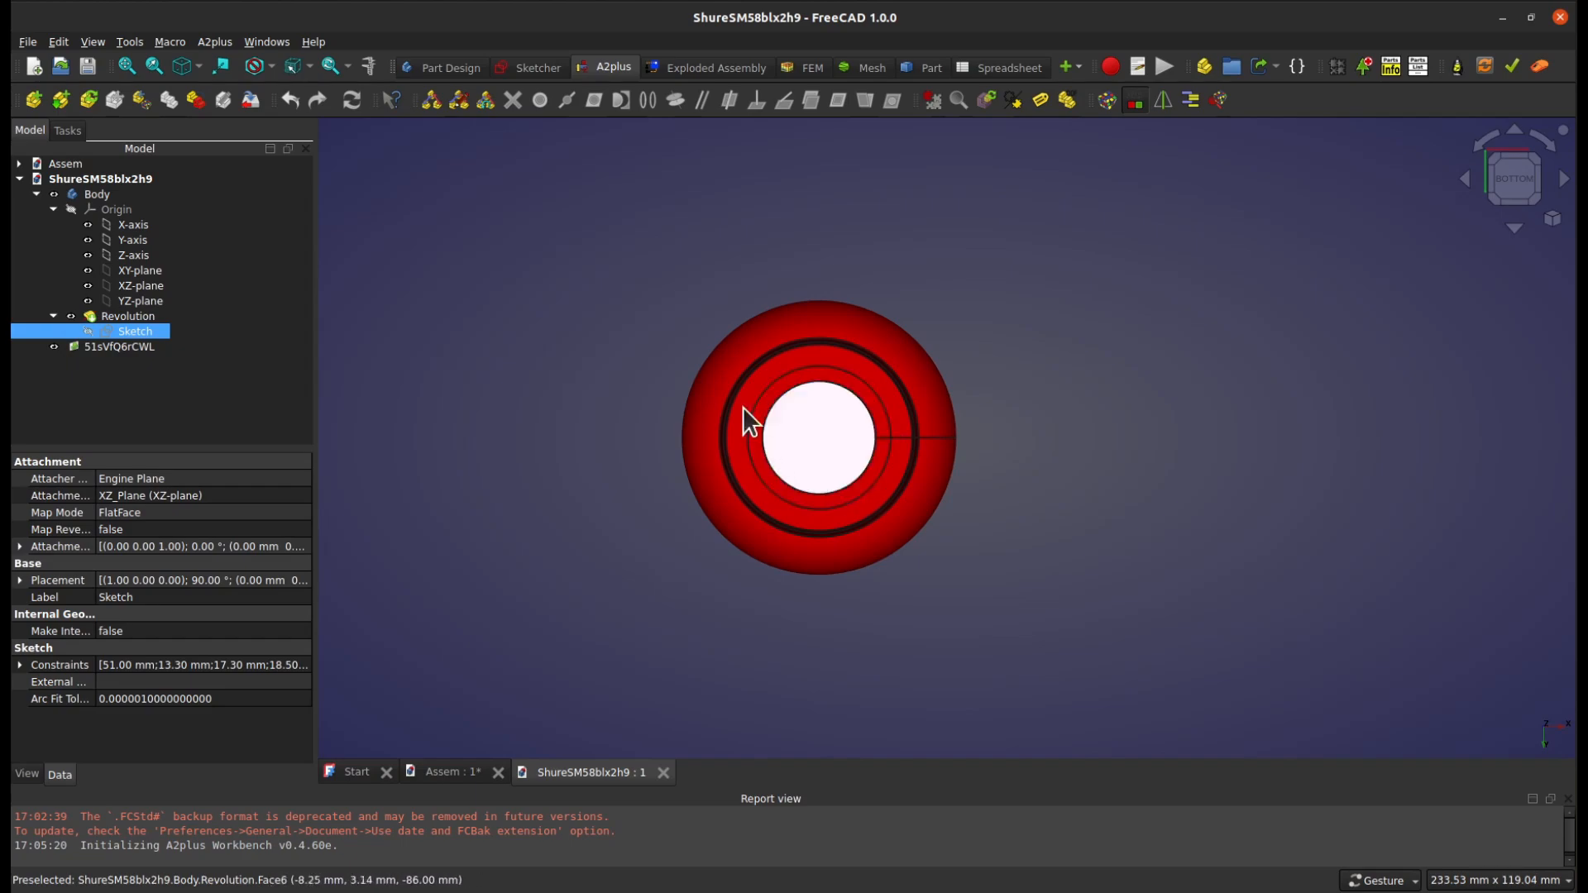
click(480, 249)
click(368, 66)
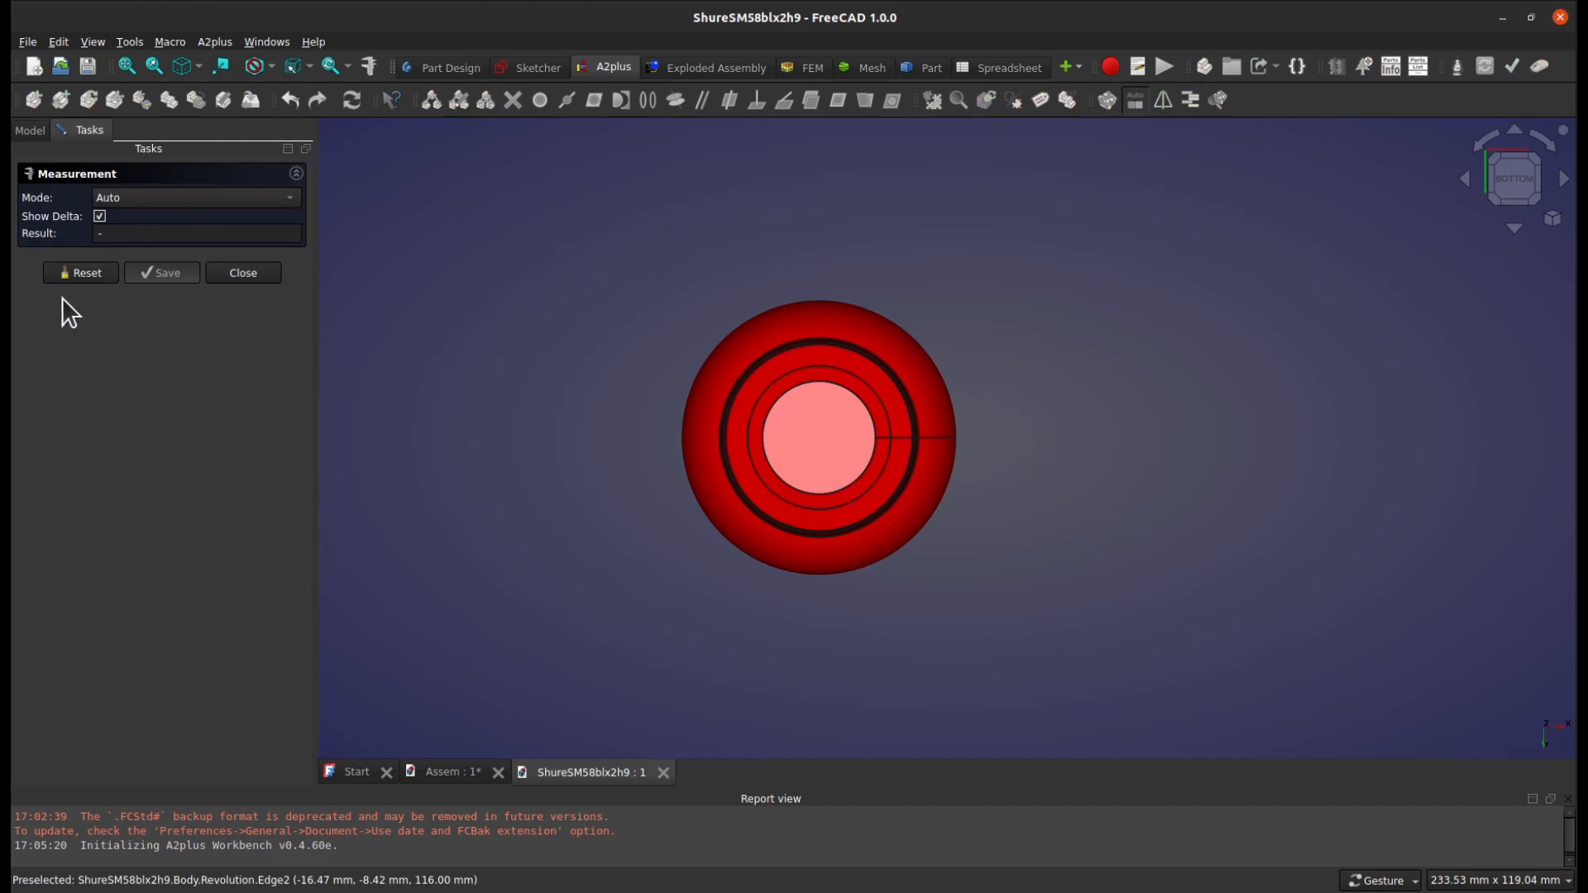
click(860, 409)
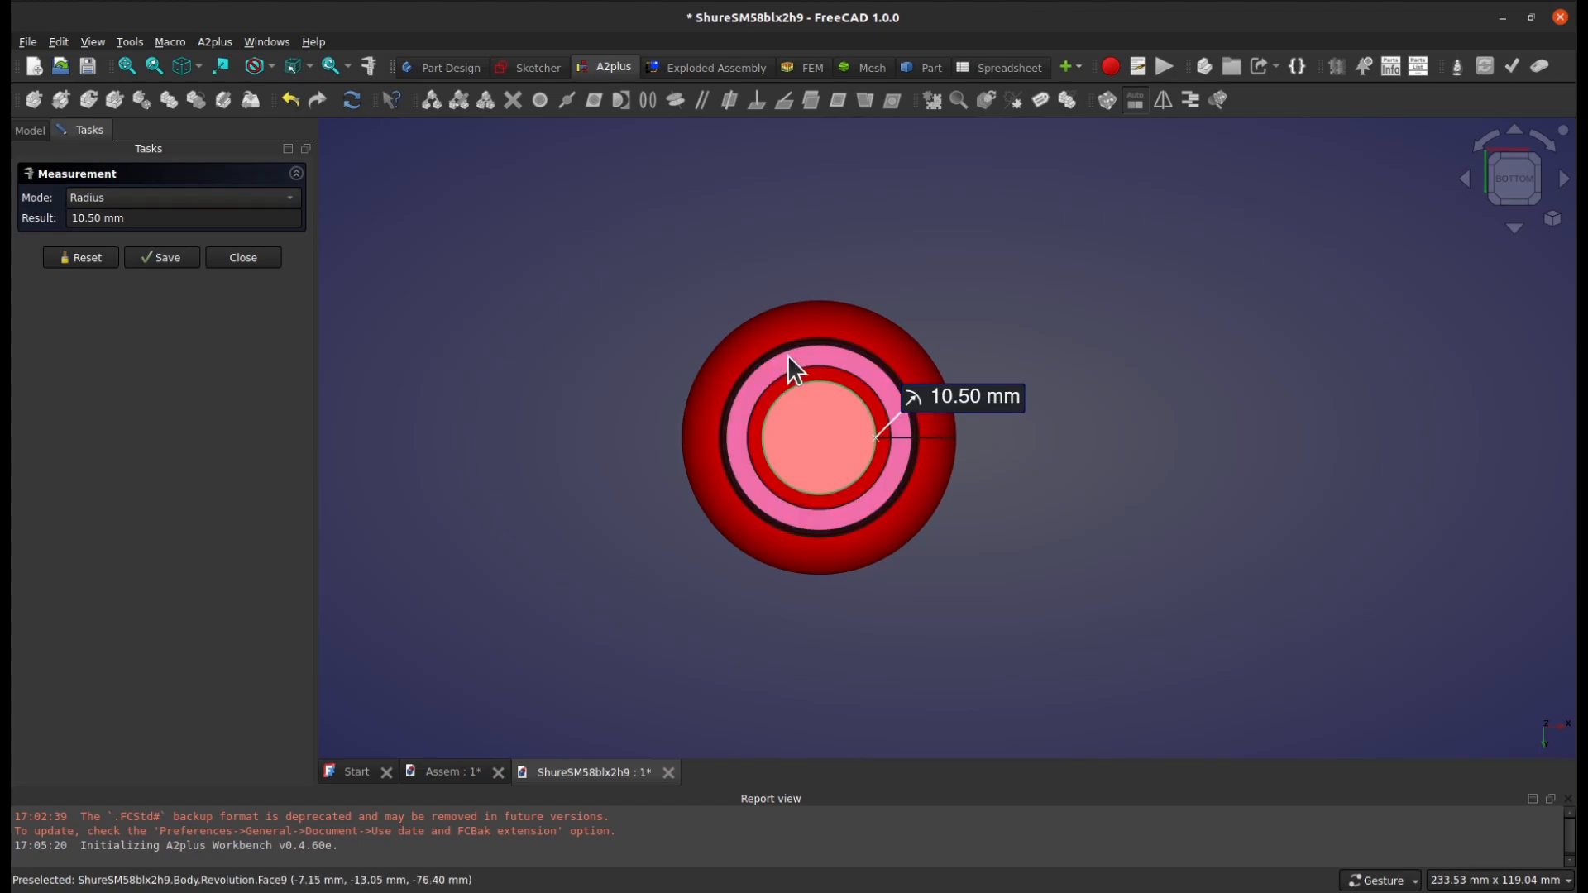
click(854, 374)
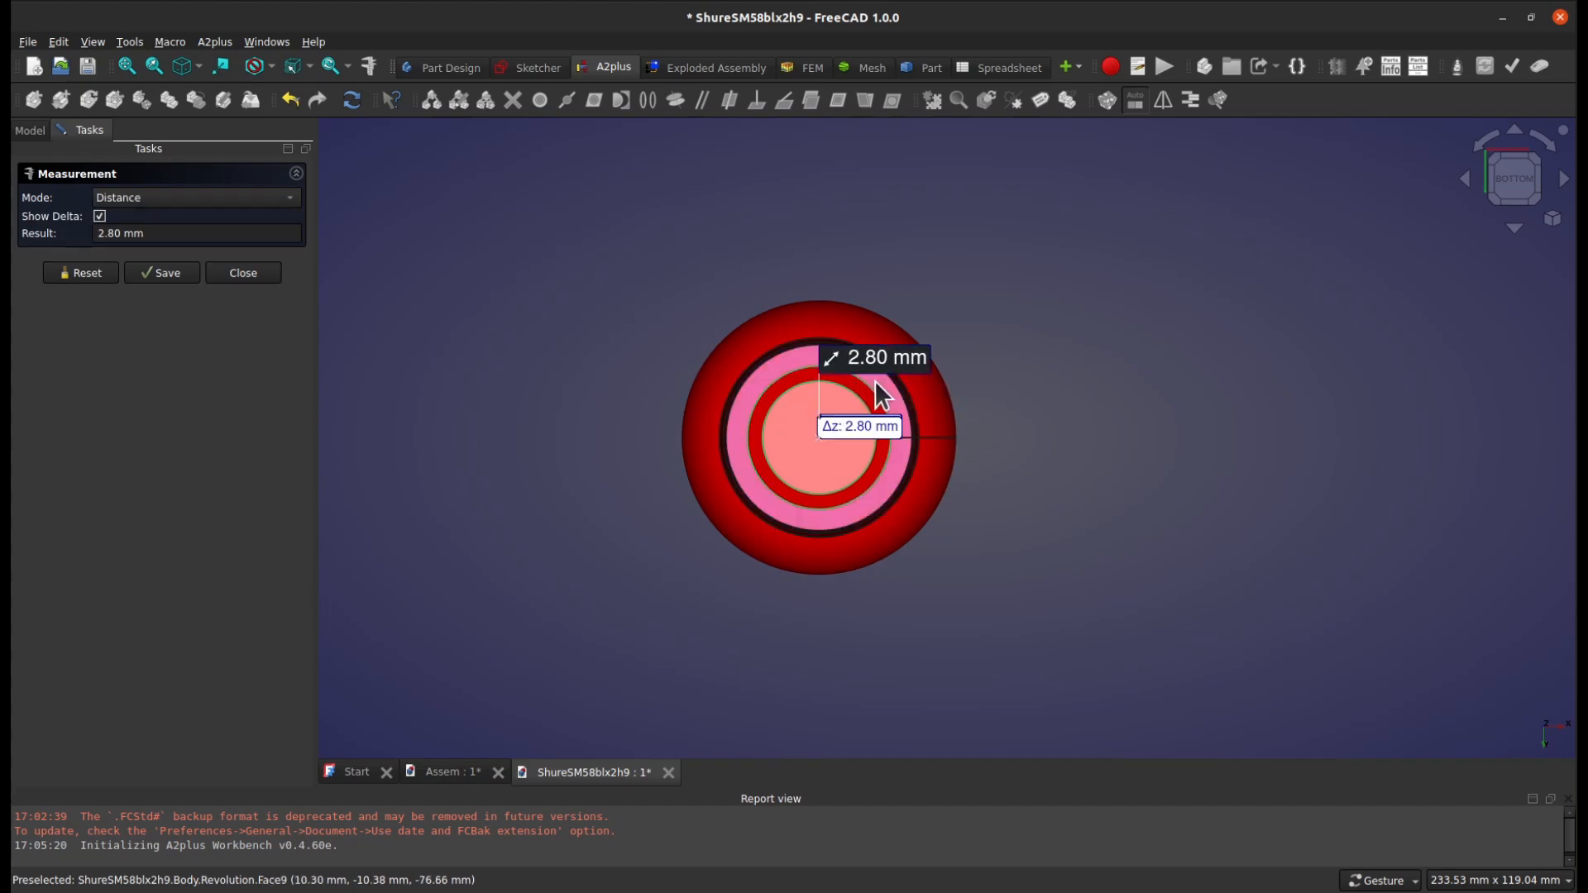
Reset the measurement, measure the radius of the second circular edge from the base, and close the measurement
right_drag(1024, 399, 989, 436)
drag(935, 464, 886, 535)
drag(620, 633, 810, 614)
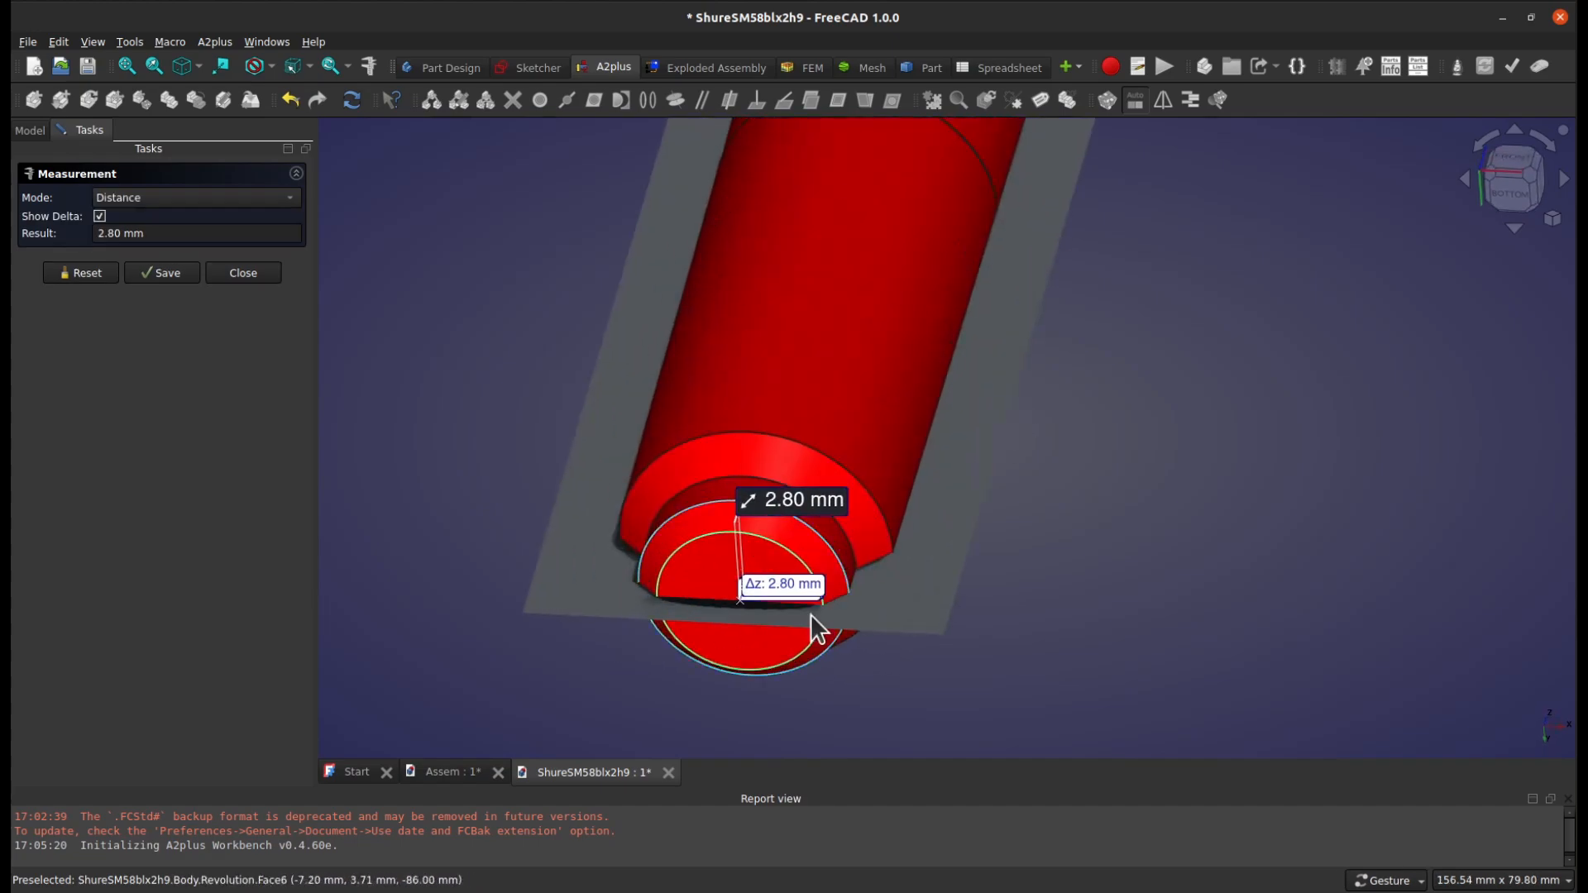
drag(1105, 565, 789, 501)
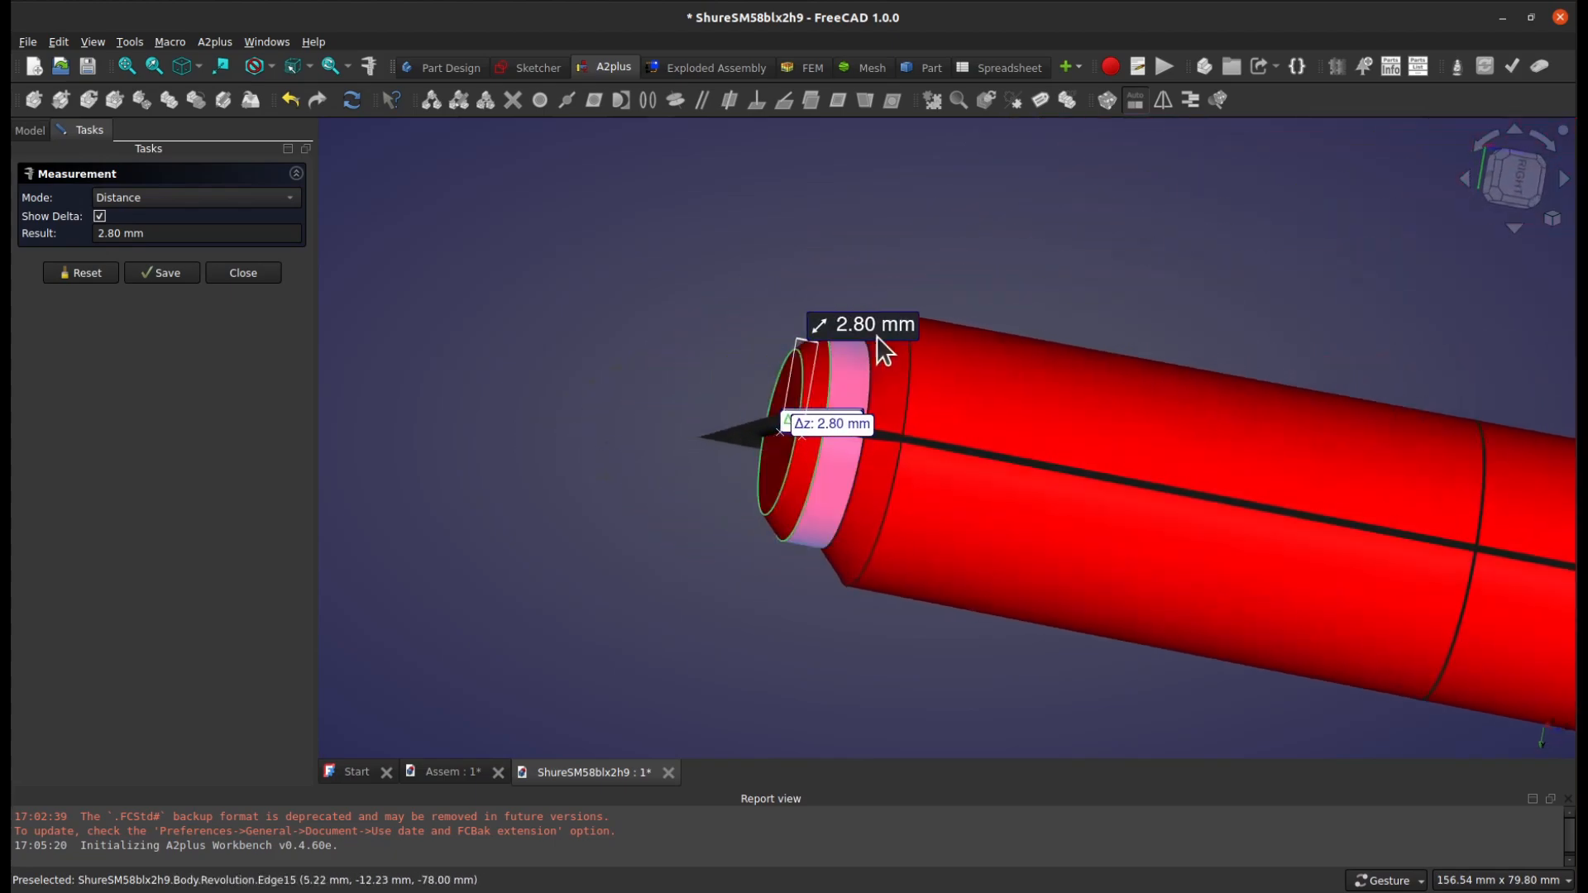
click(82, 273)
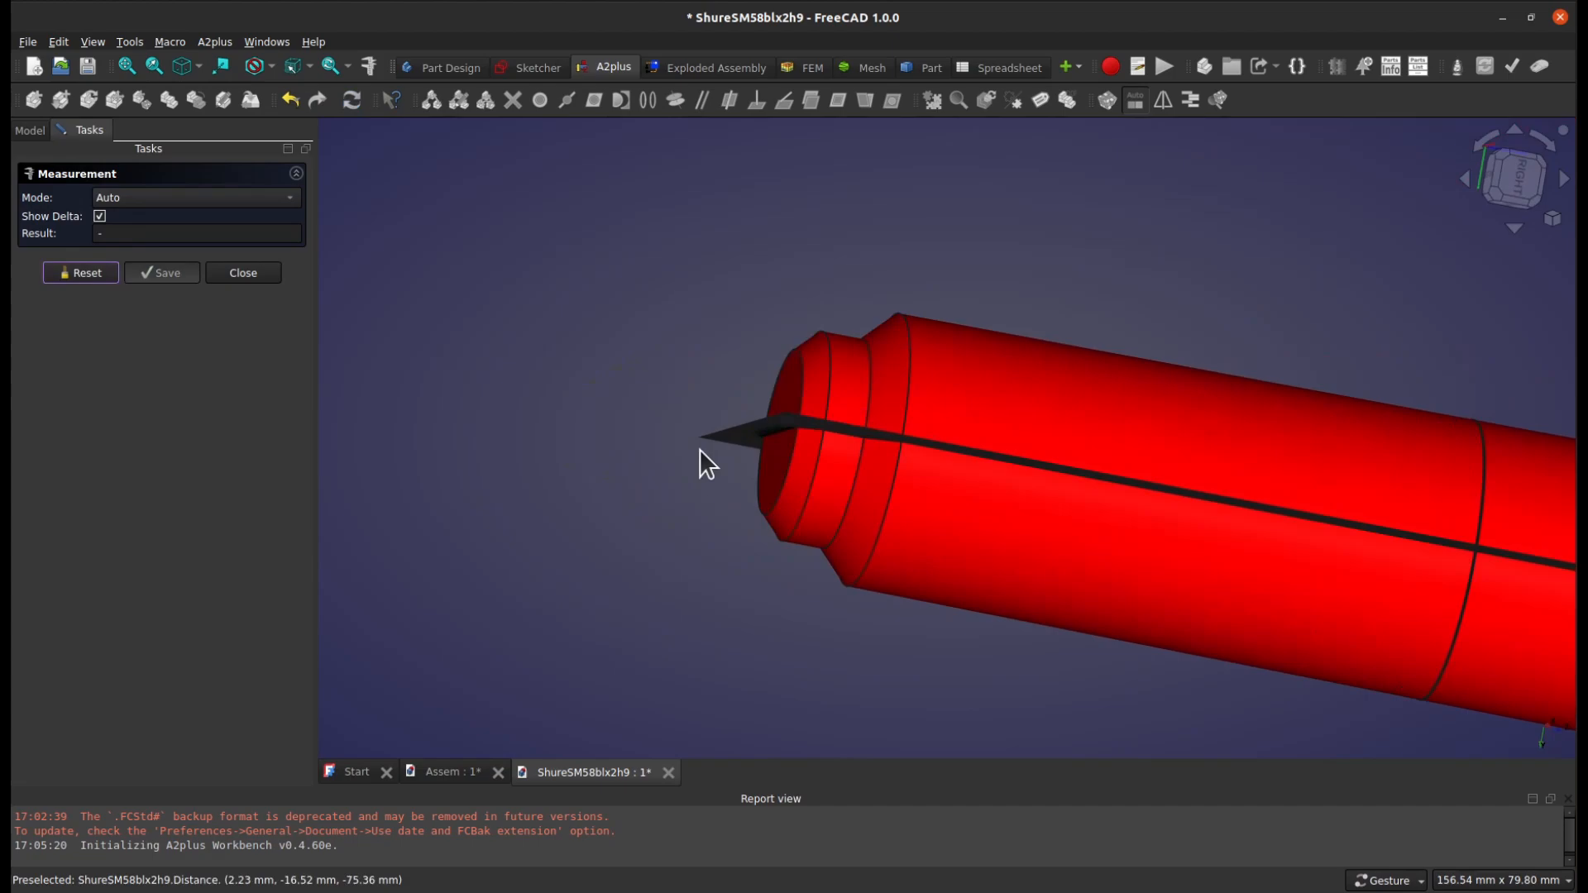
click(812, 489)
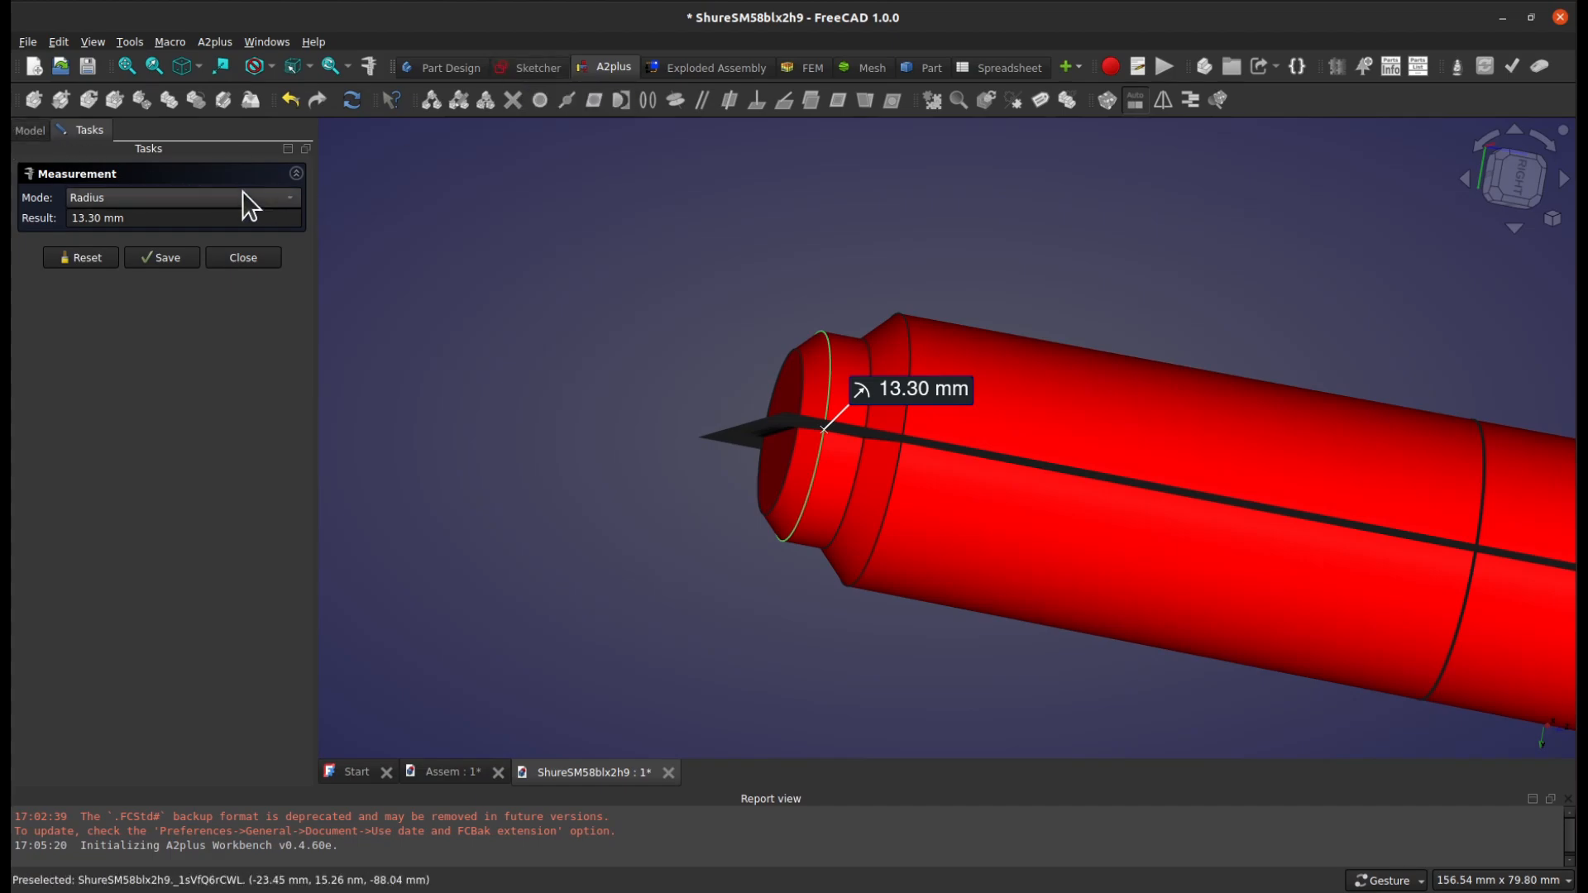
click(239, 257)
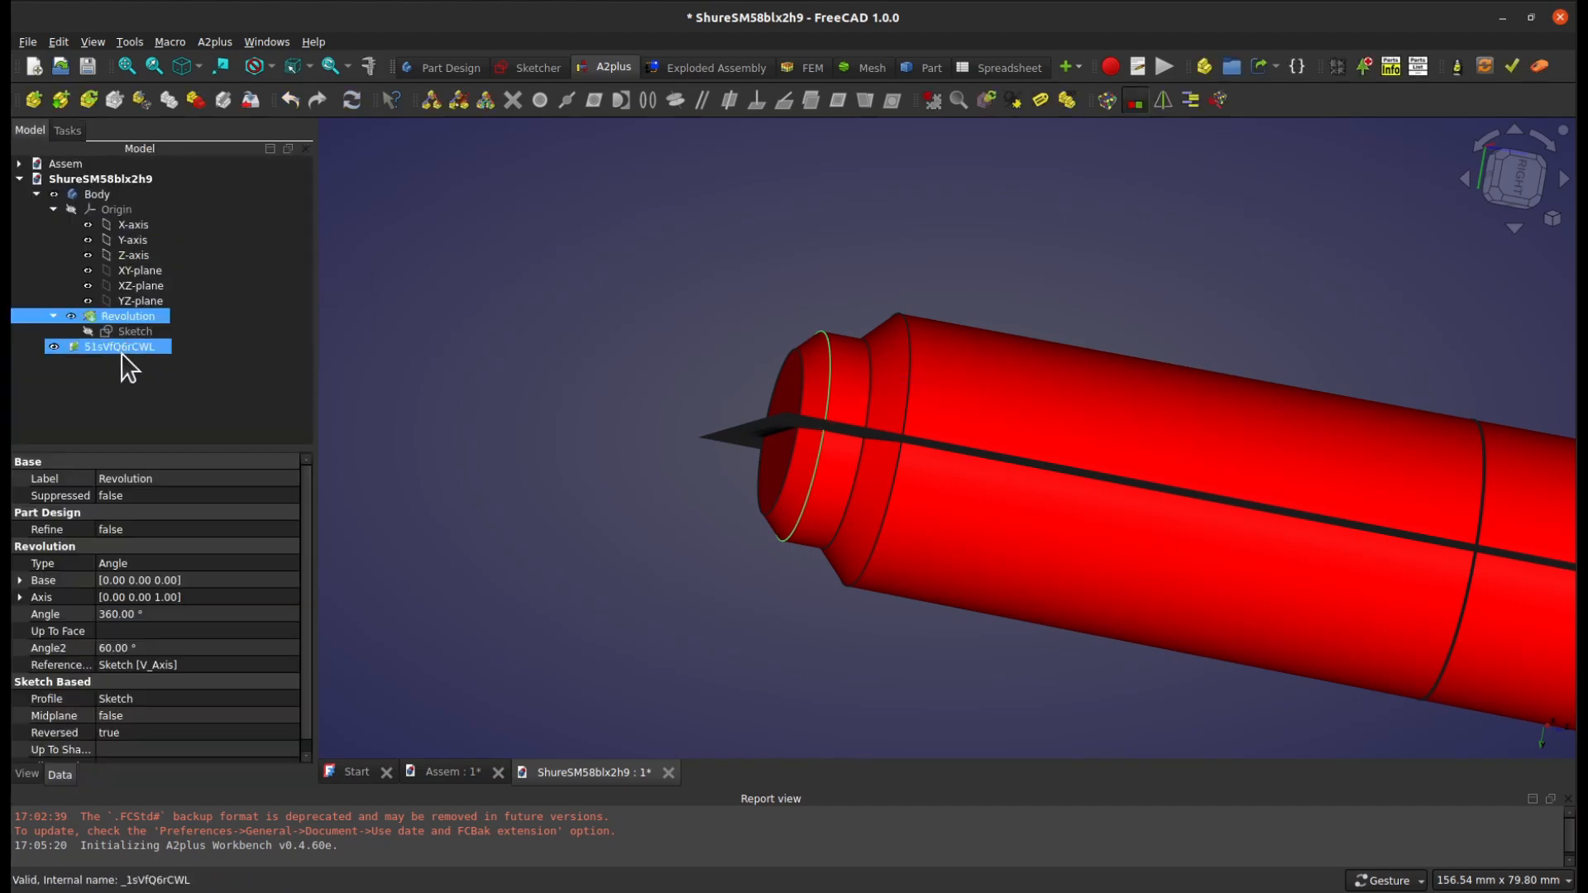
Open the Revolution's sketch for editing and draw a line 100 mm long at 30° beside the microphone
click(121, 331)
double_click(122, 330)
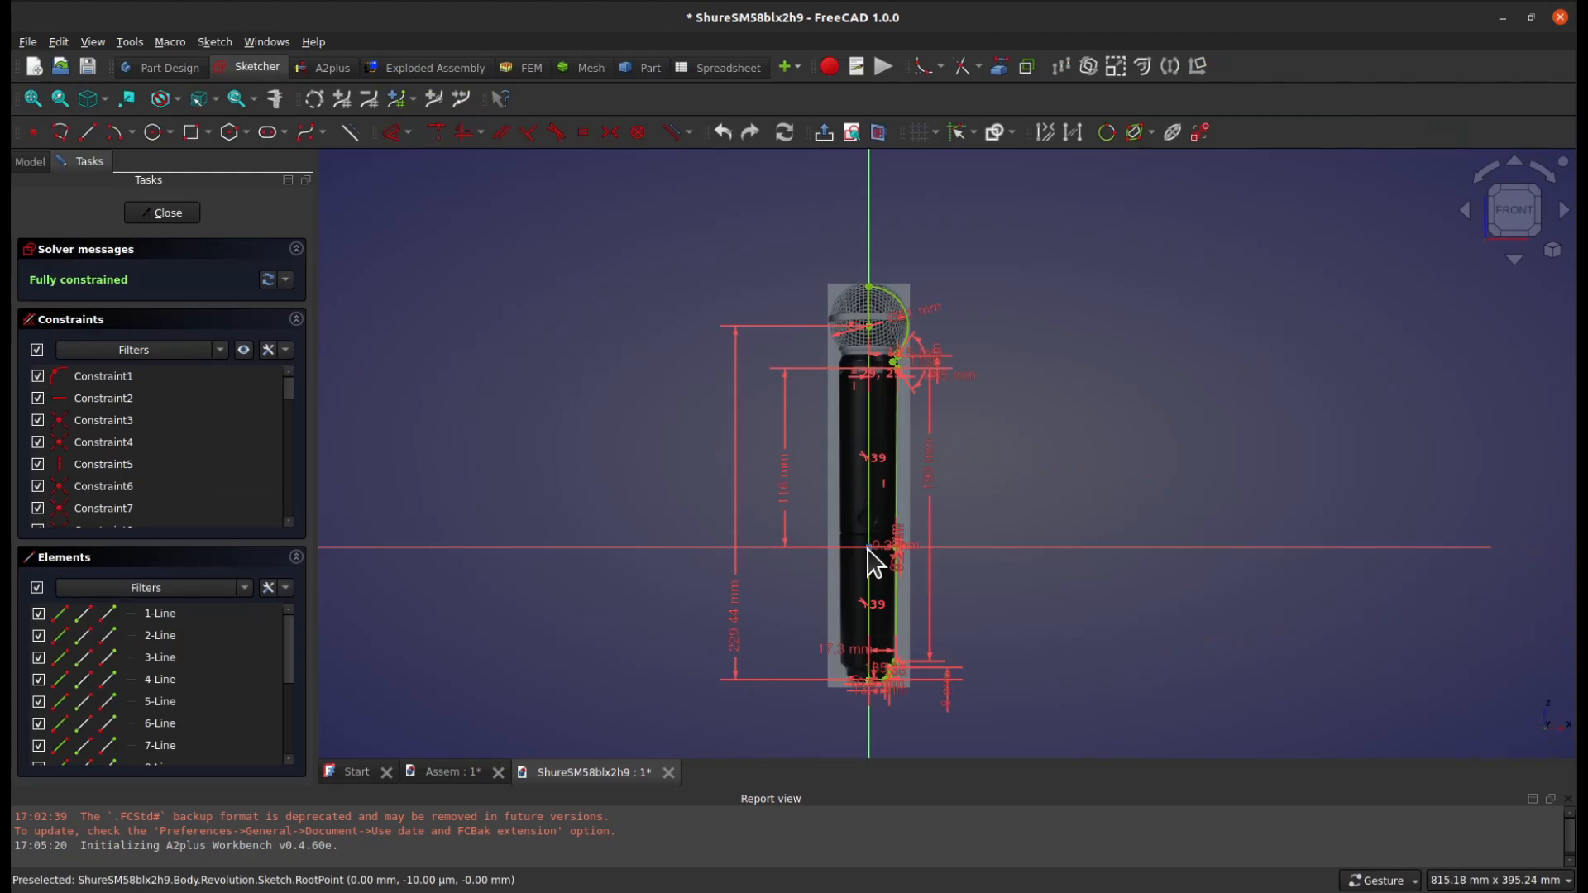
click(87, 133)
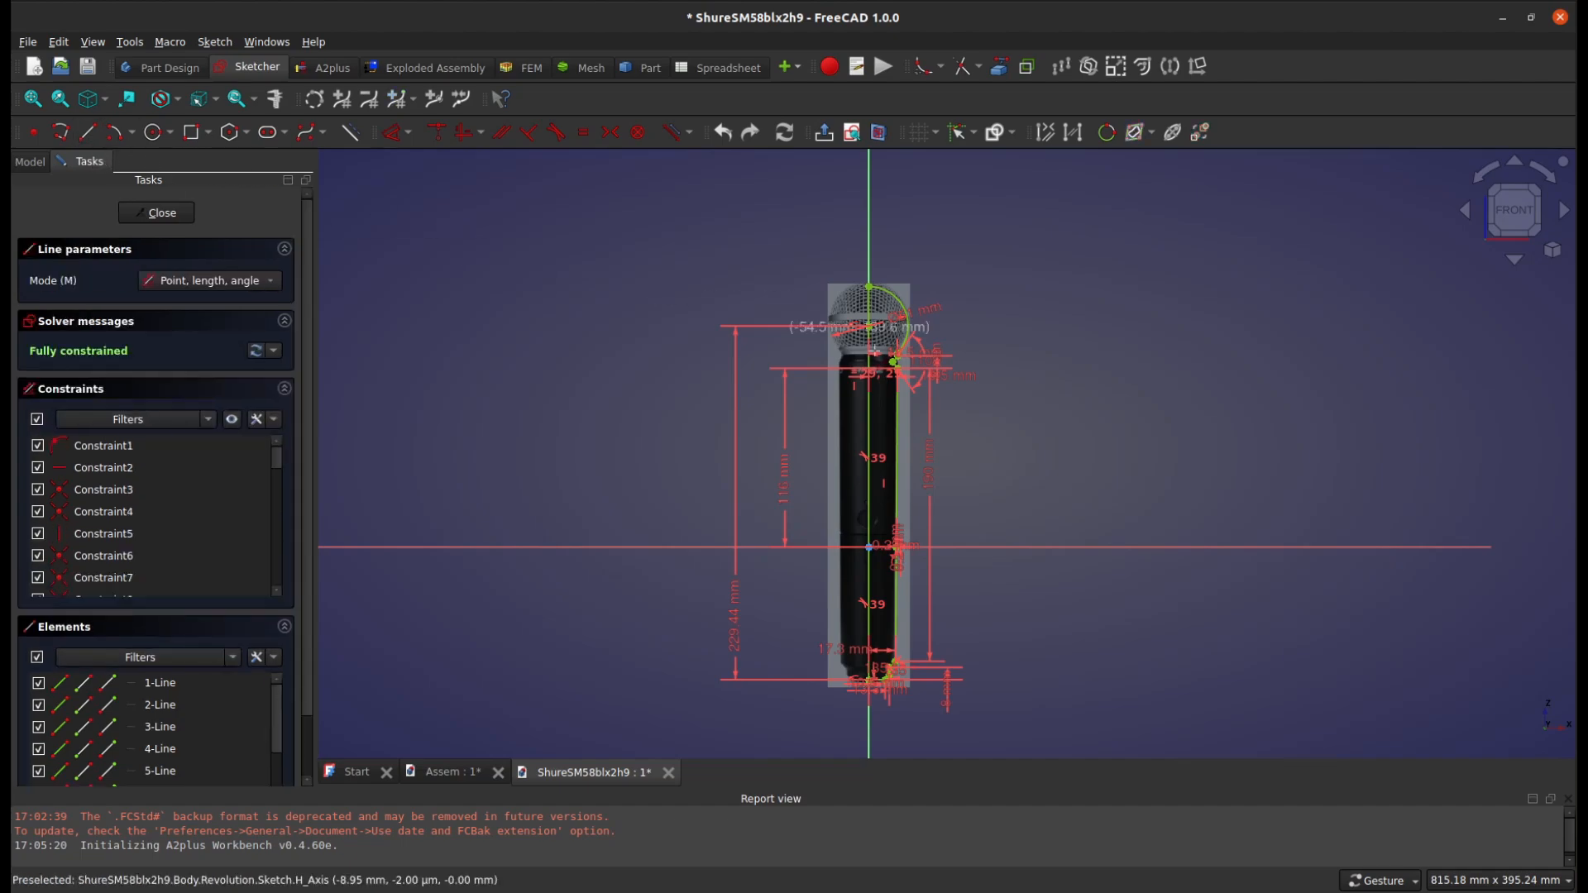
click(1147, 383)
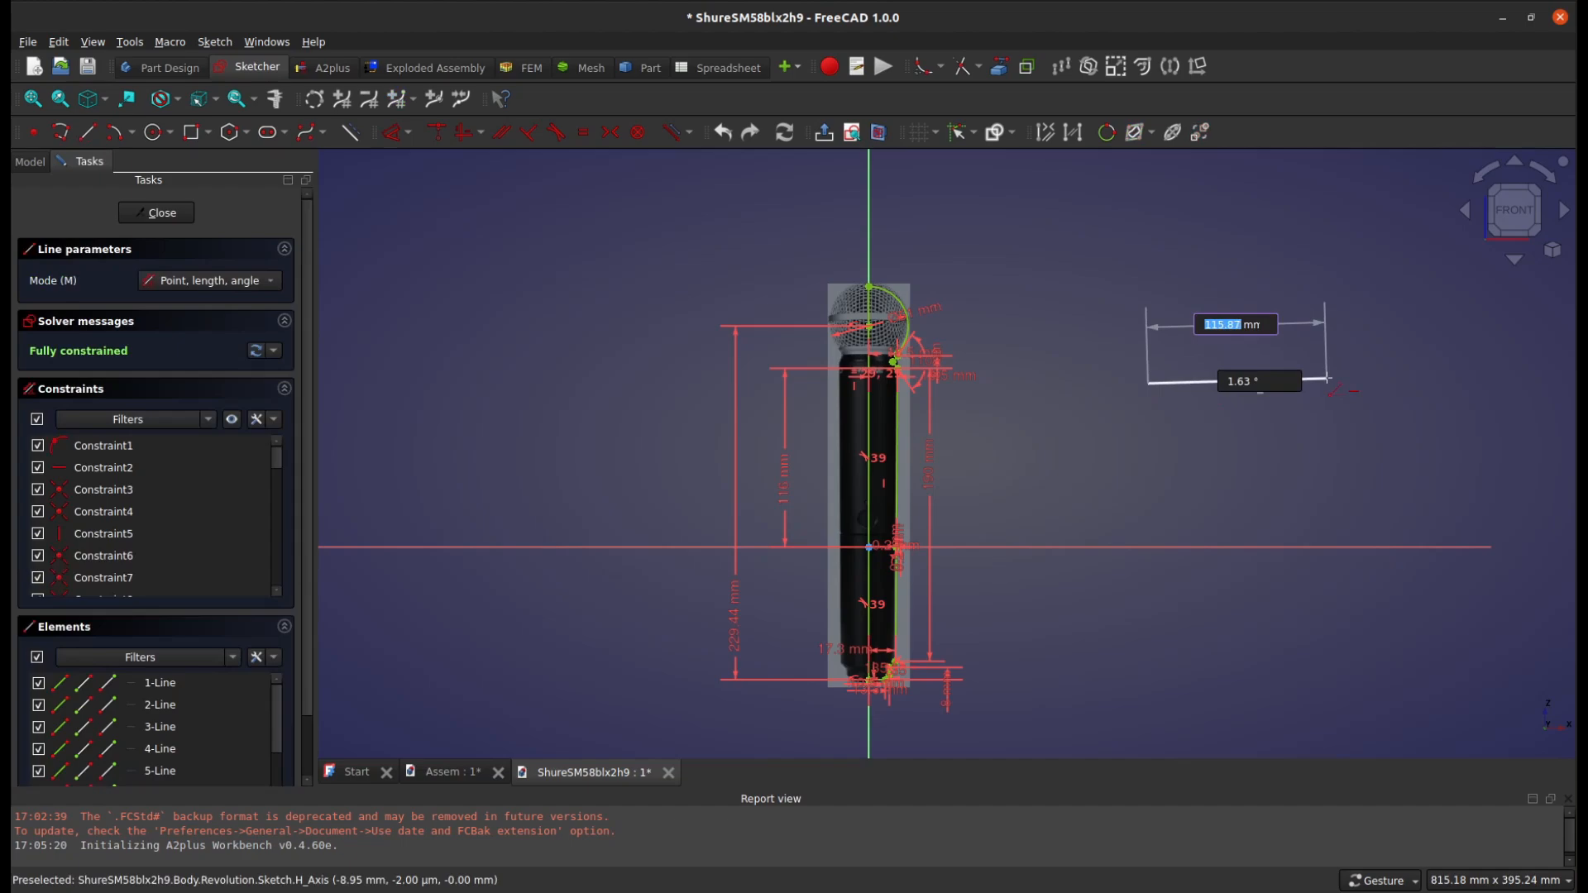
text(100)
key(Tab)
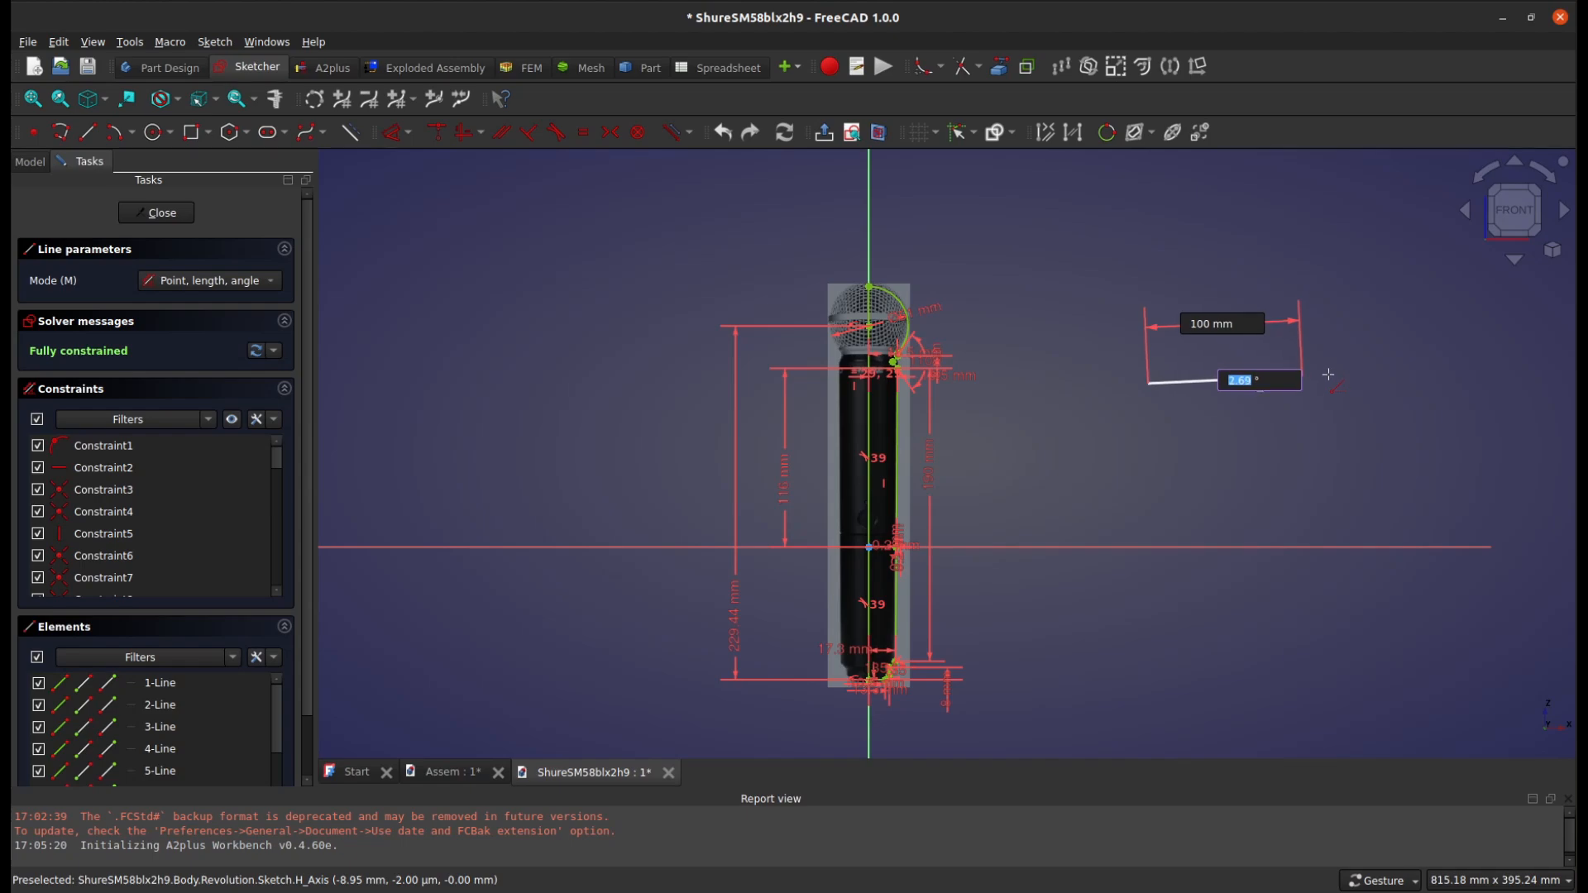
text(30)
key(Return)
Draw a rectangle 120 mm wide and 90 mm high below the 100 mm line
key(g)
key(r)
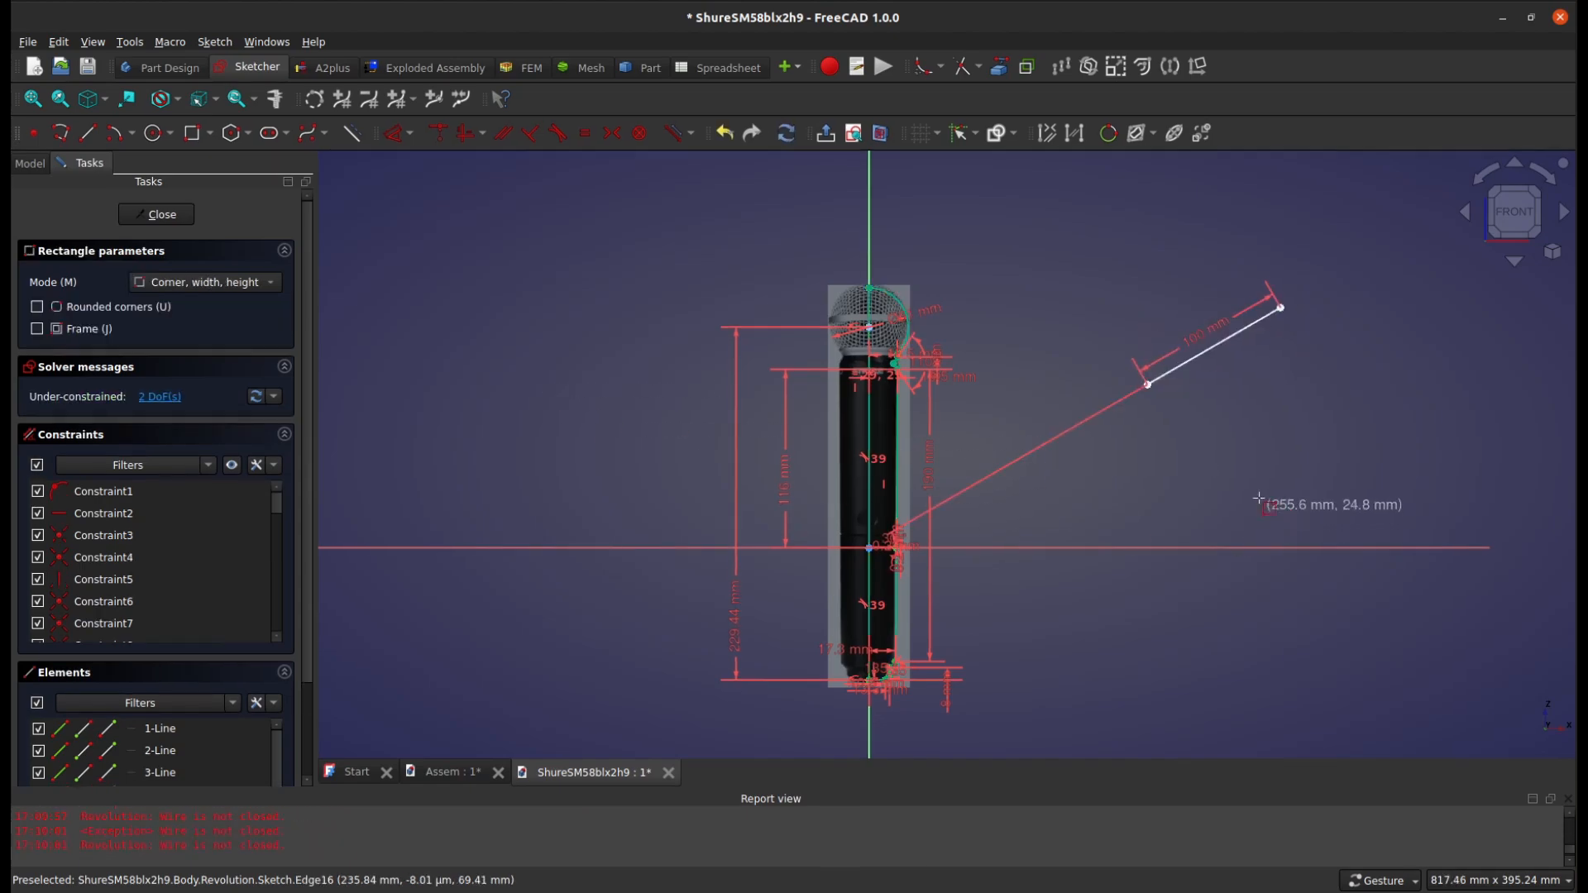
click(1238, 436)
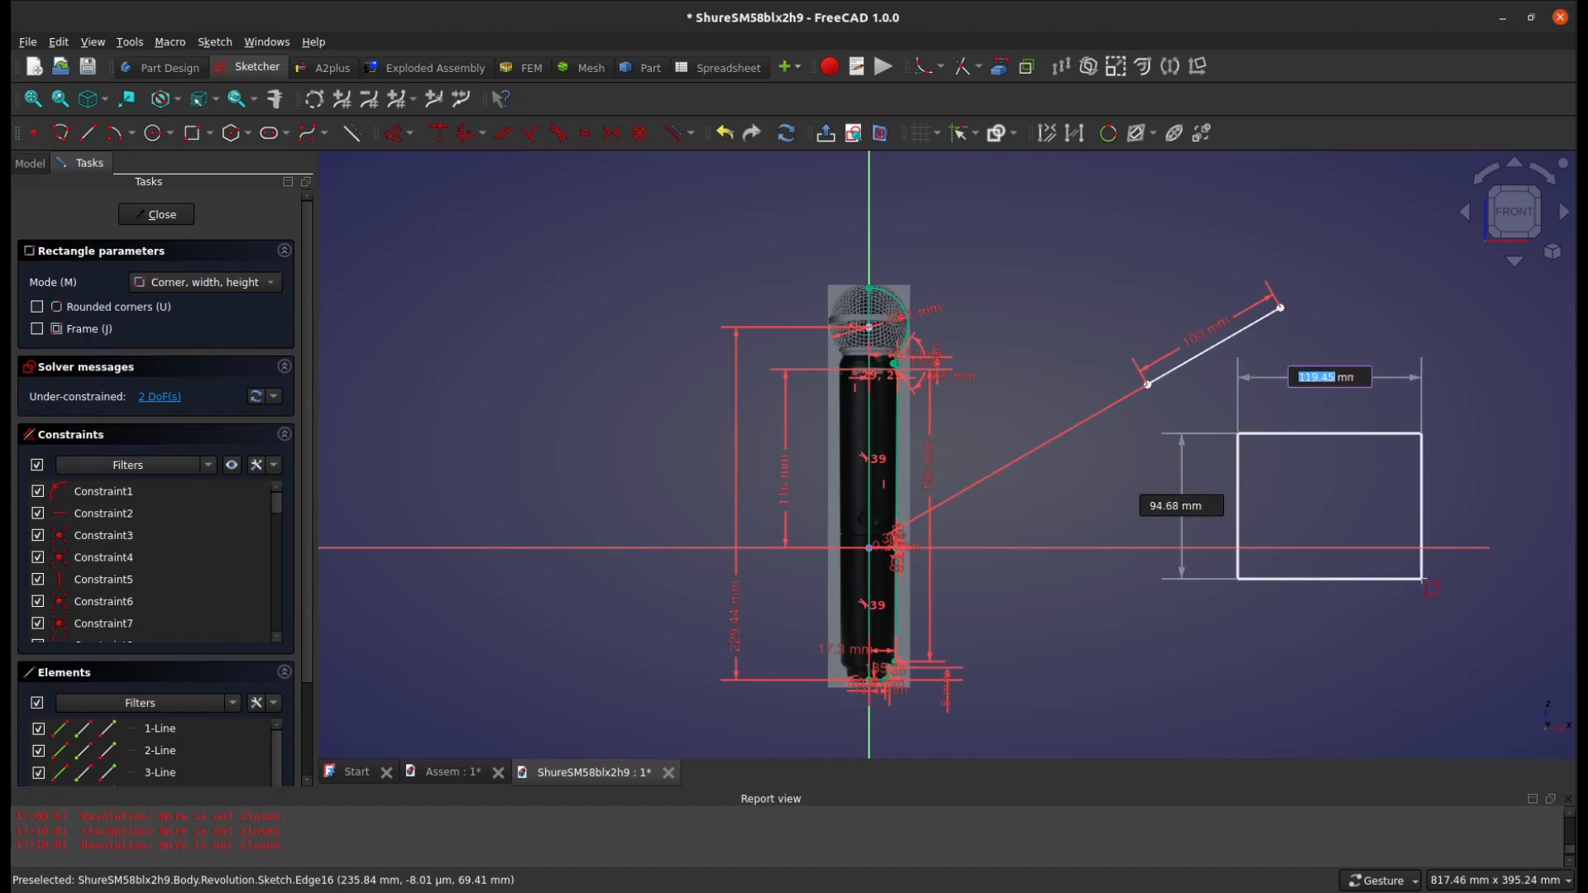
text(120)
key(Tab)
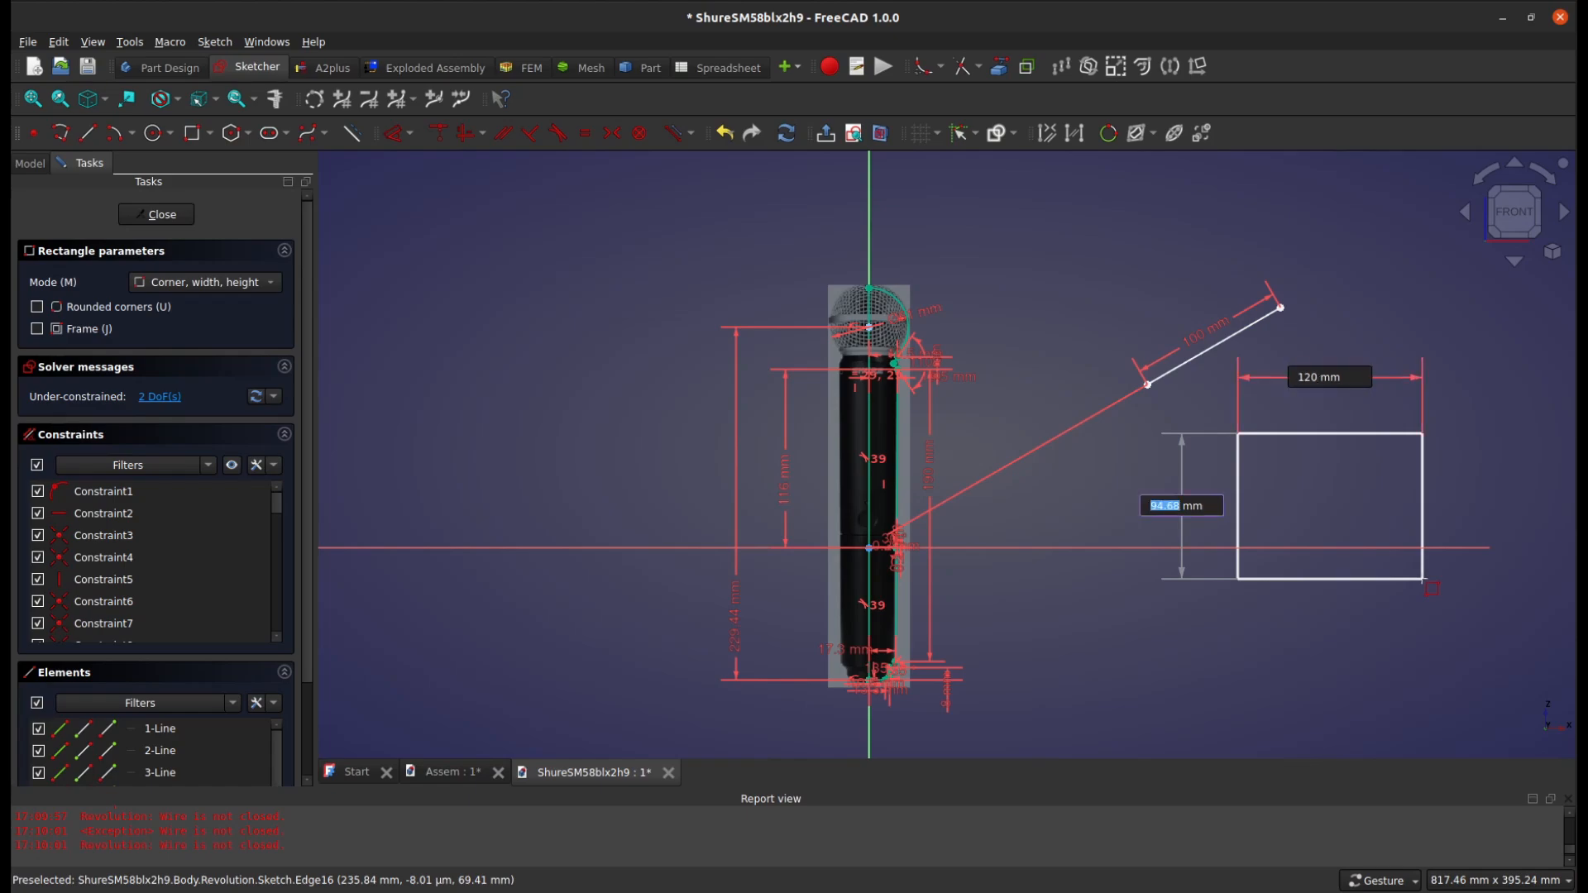
text(90)
key(Return)
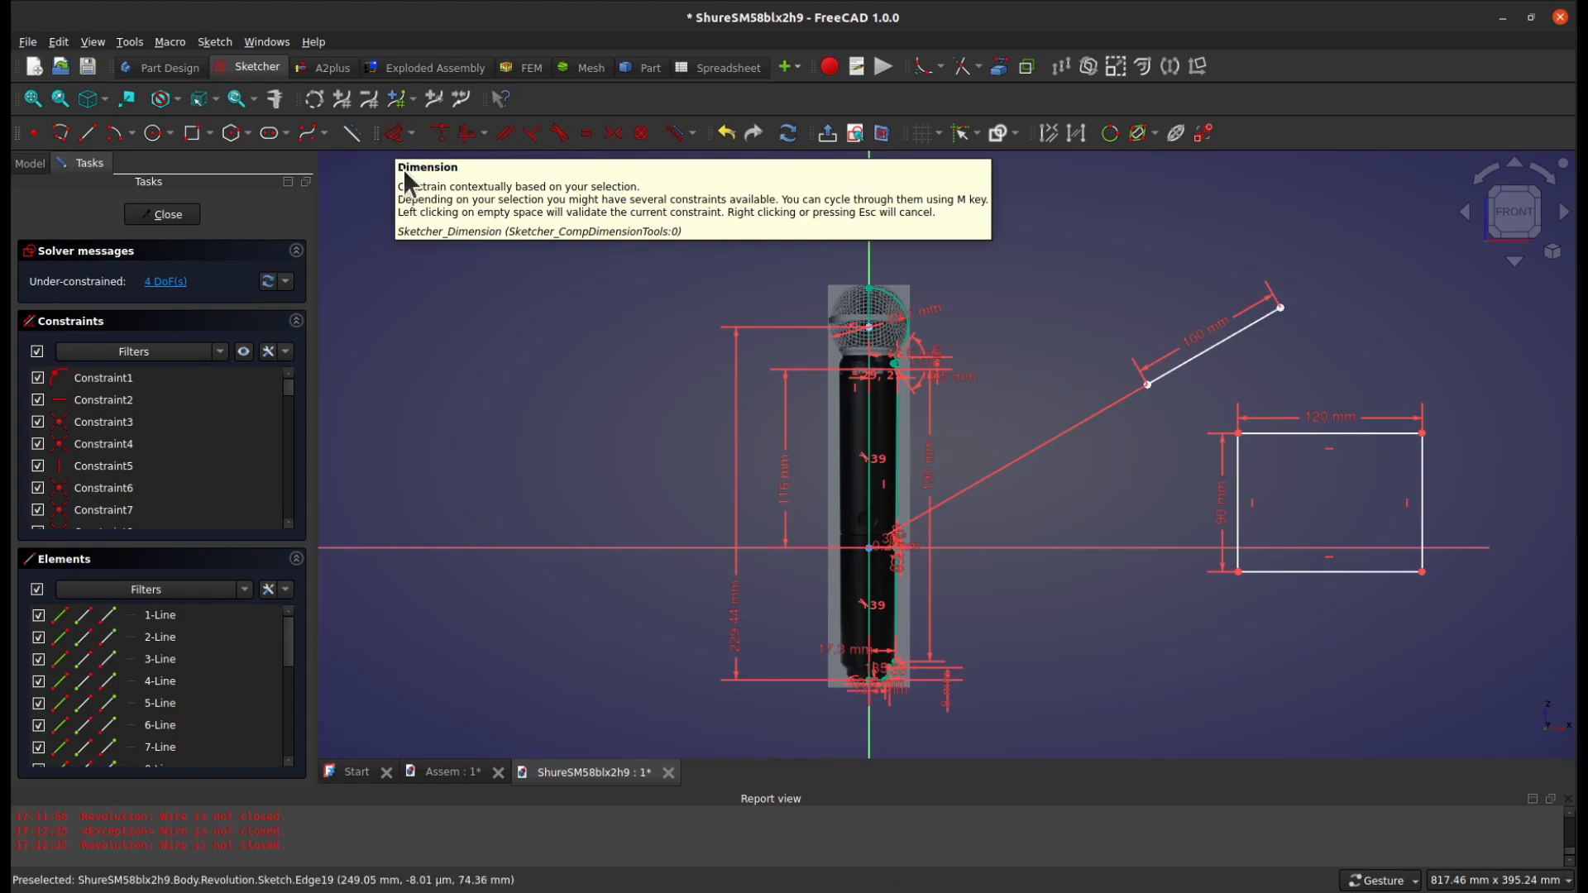
Sketch a rectangle about 136 mm wide and 127 mm high on the opposite side of the microphone, without entering dimensions
click(196, 133)
click(433, 296)
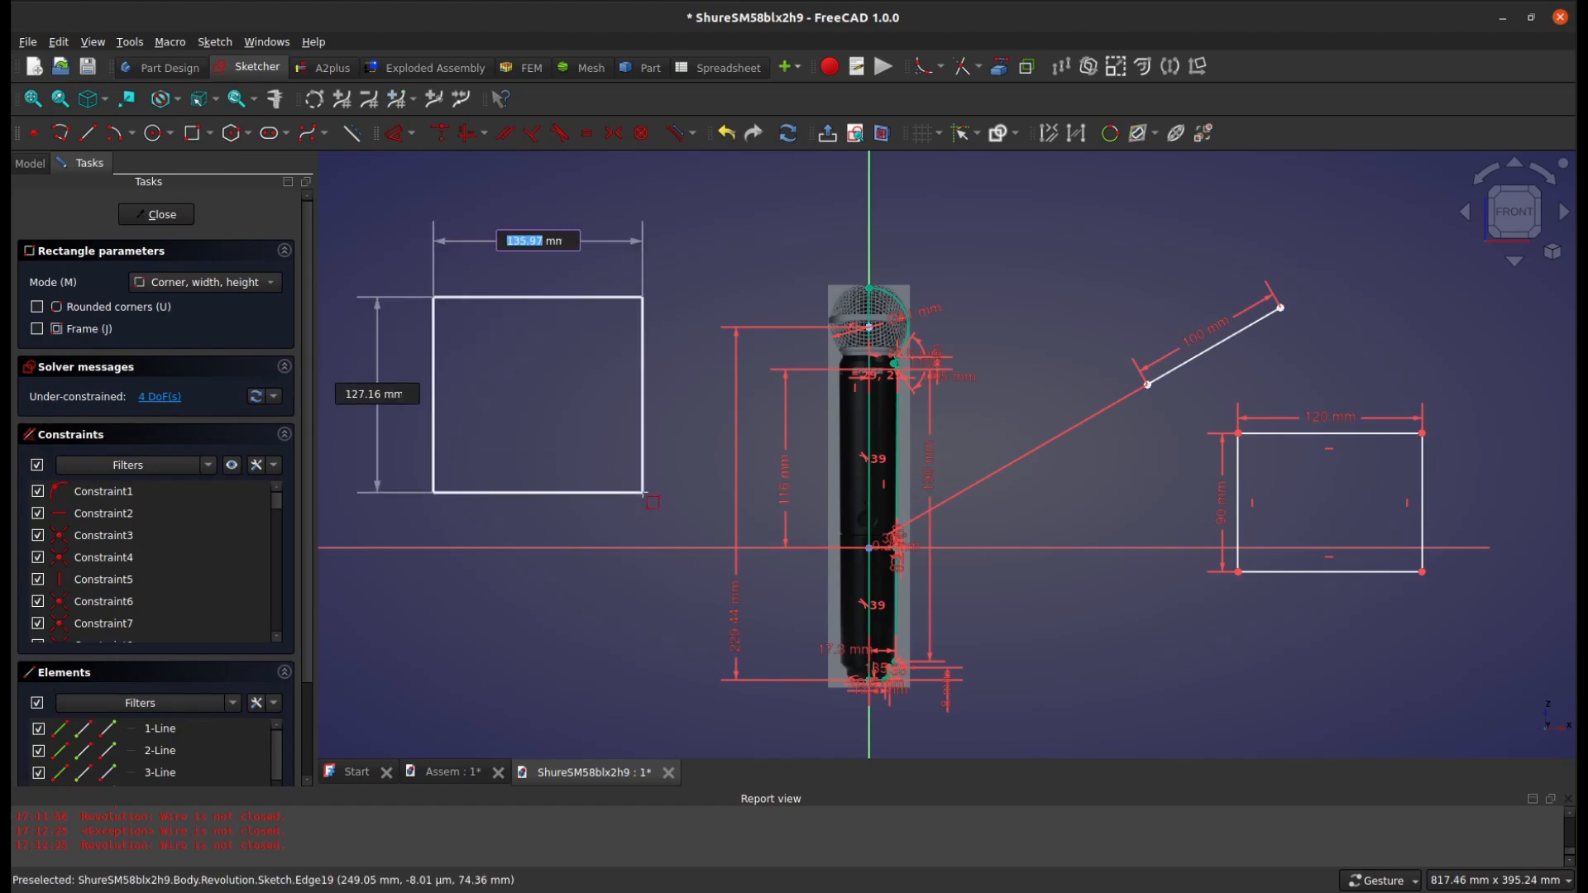
click(644, 493)
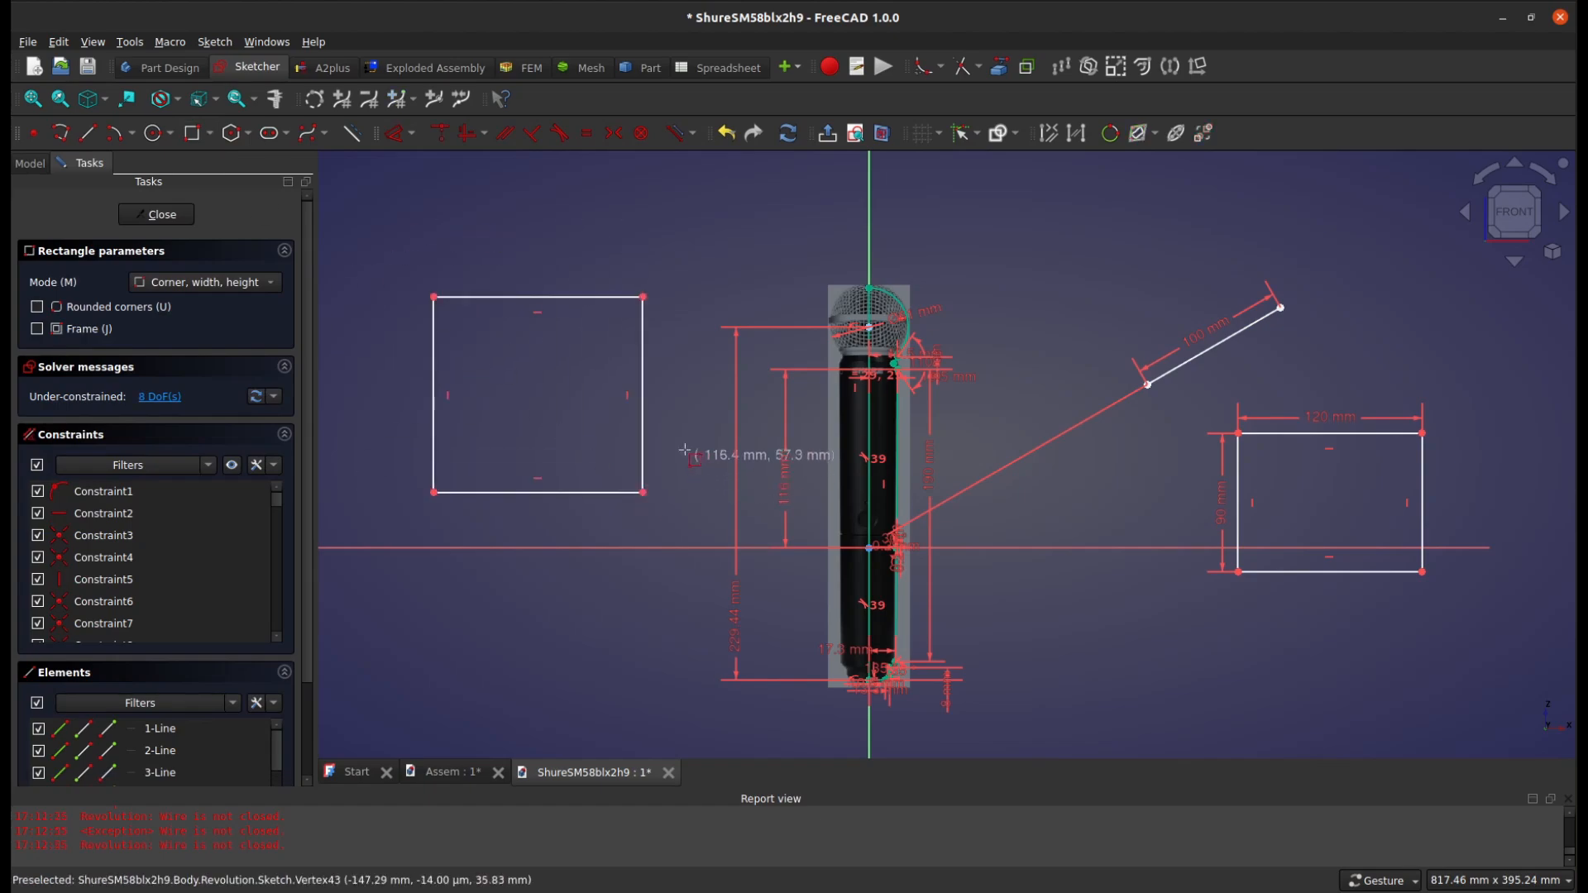
Dimension the upper edge of the undimensioned rectangle and set its length to 130 mm
click(391, 138)
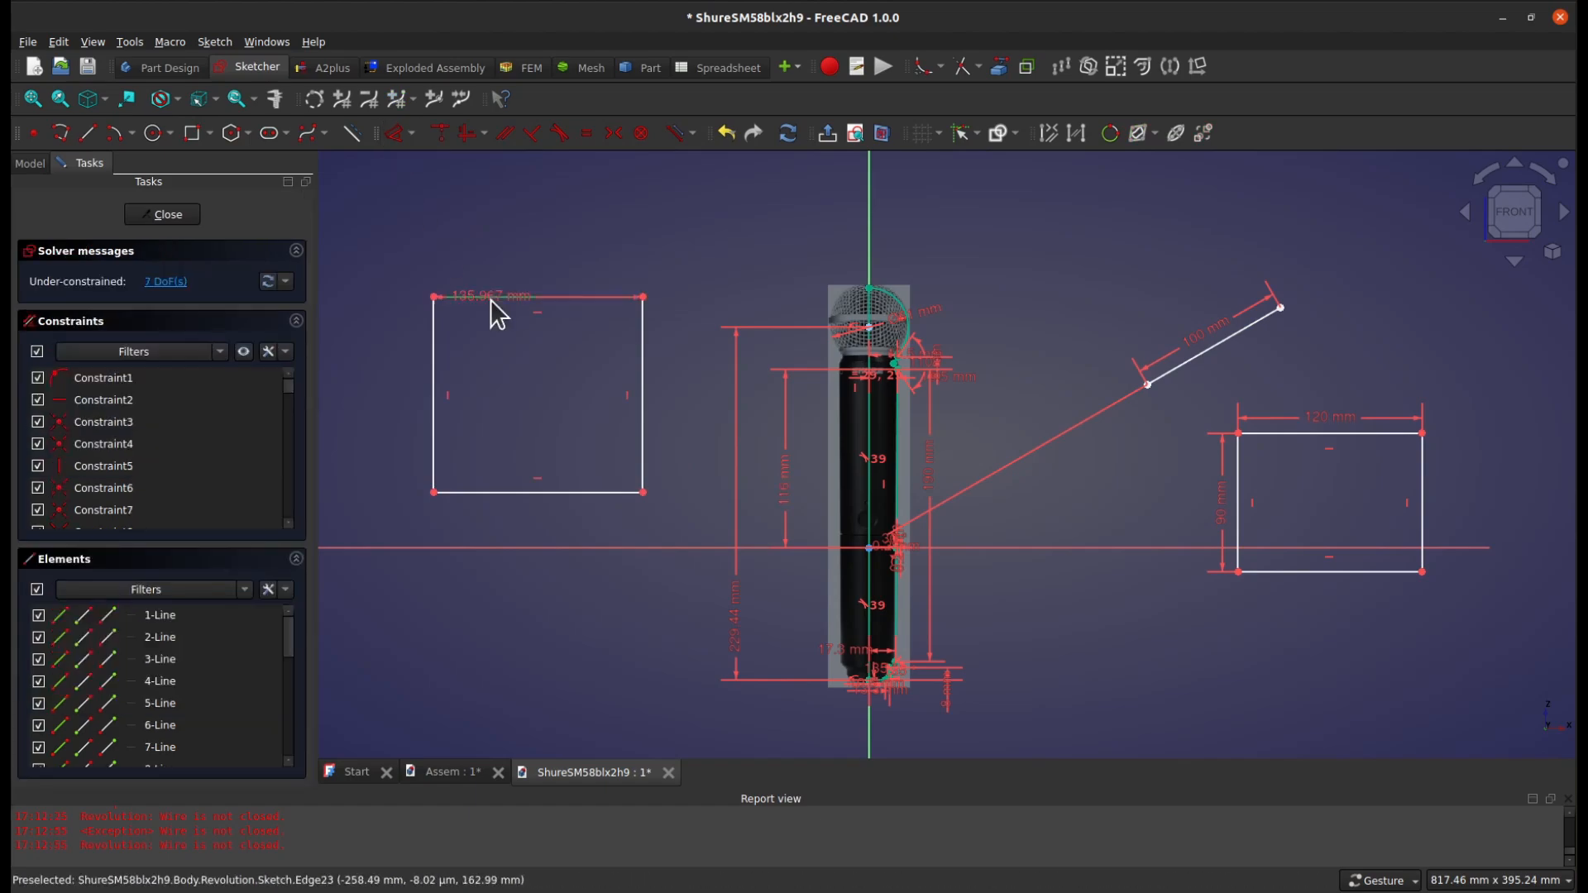
click(489, 298)
click(513, 249)
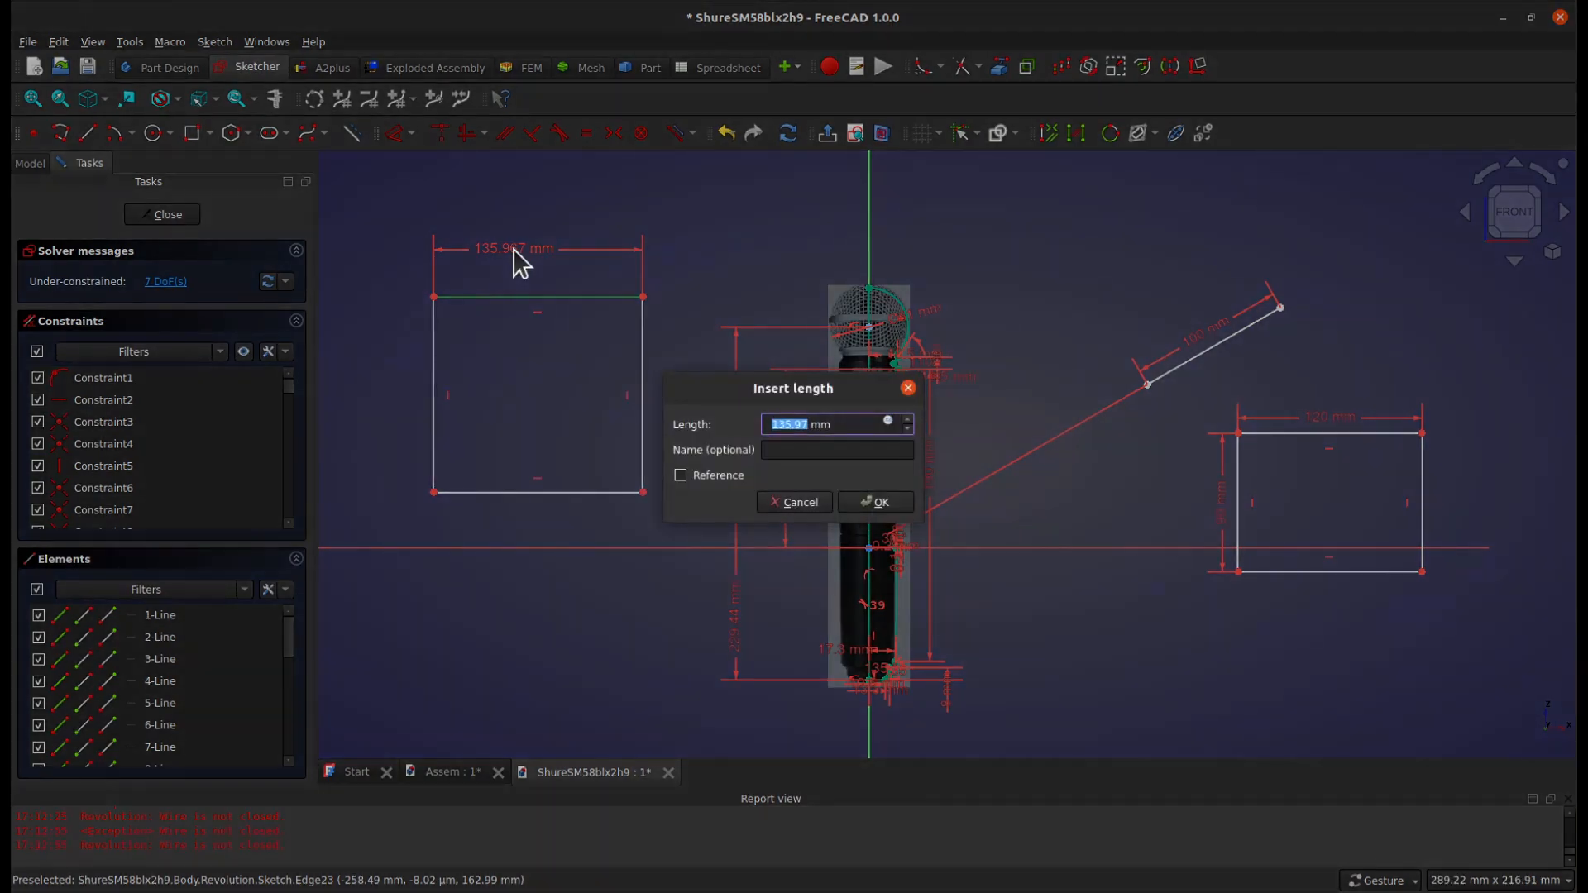
text(130)
key(Return)
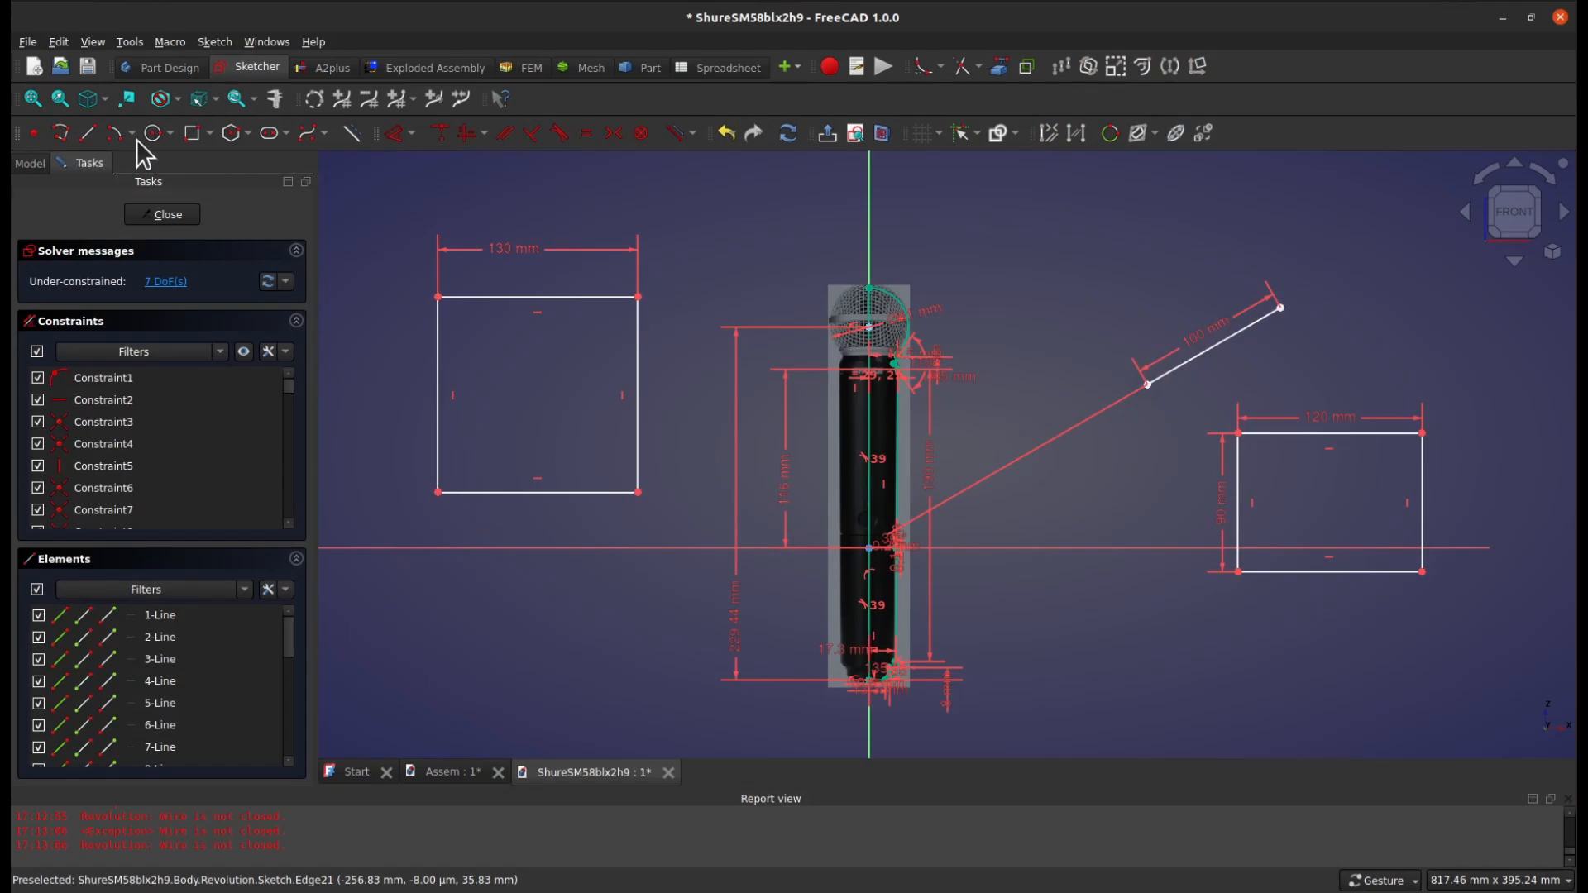
Draw a horizontal line about 122 mm long below the 130 mm rectangle and a second line rising from its left end at about 40.5°
click(88, 133)
click(420, 665)
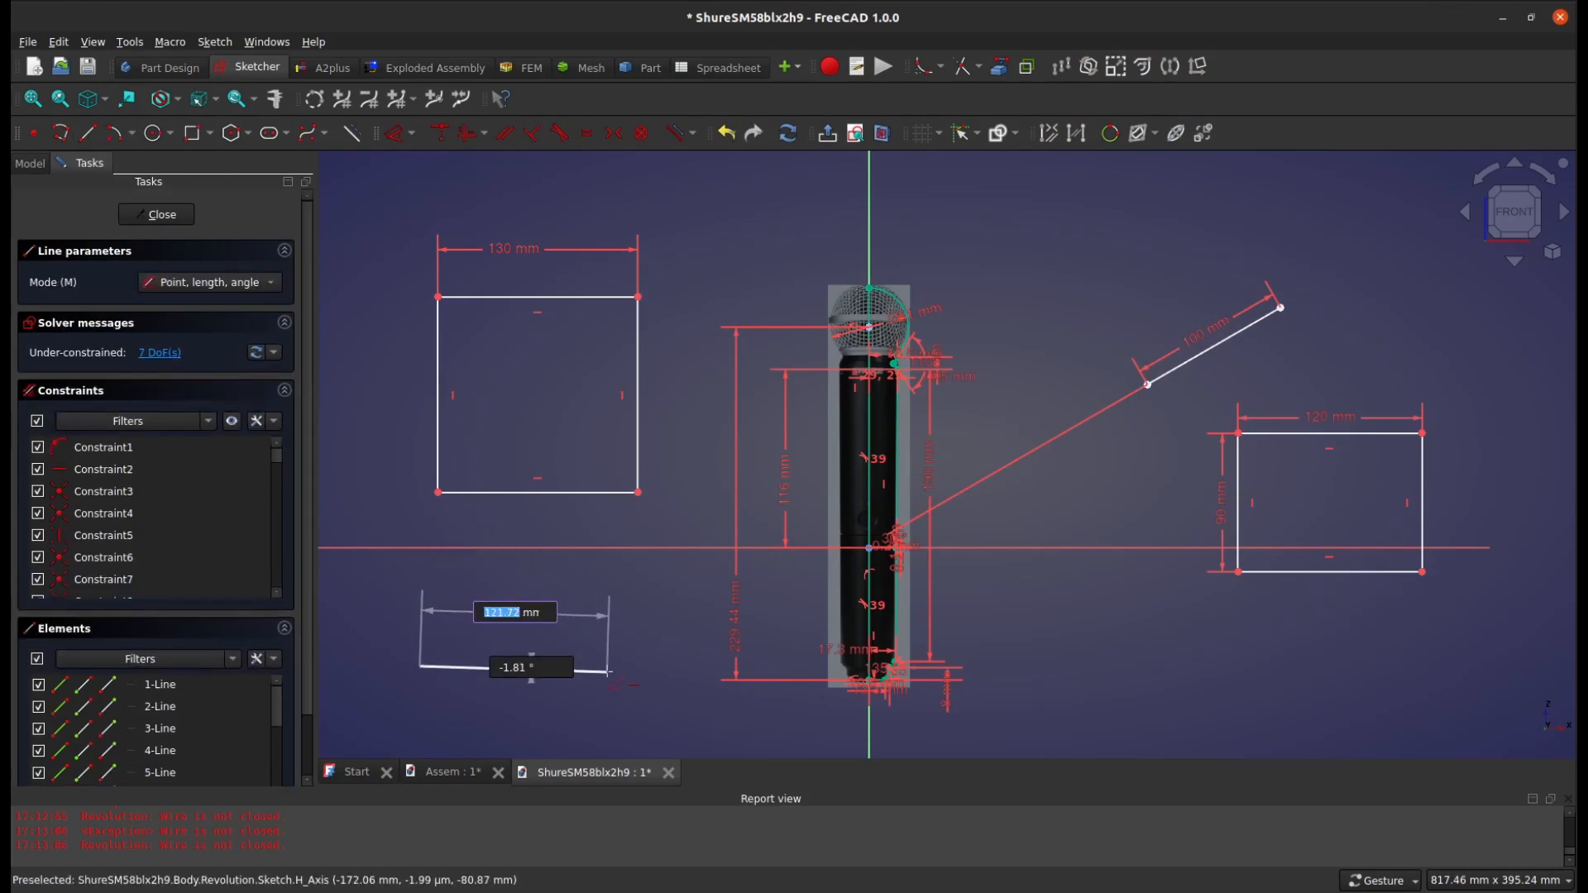
click(608, 666)
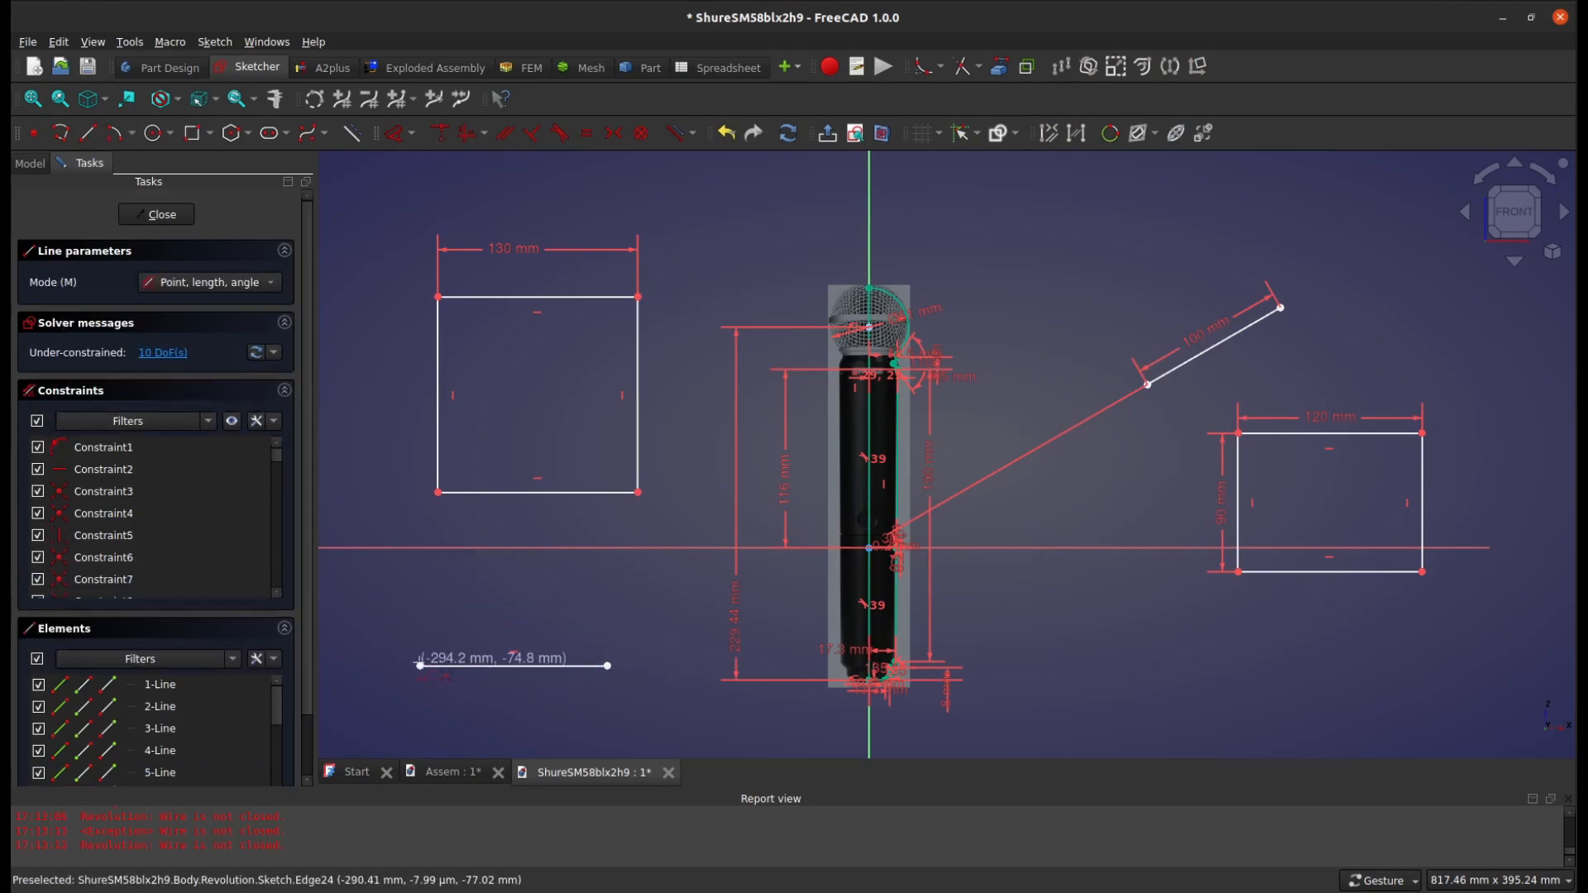
click(420, 666)
click(503, 596)
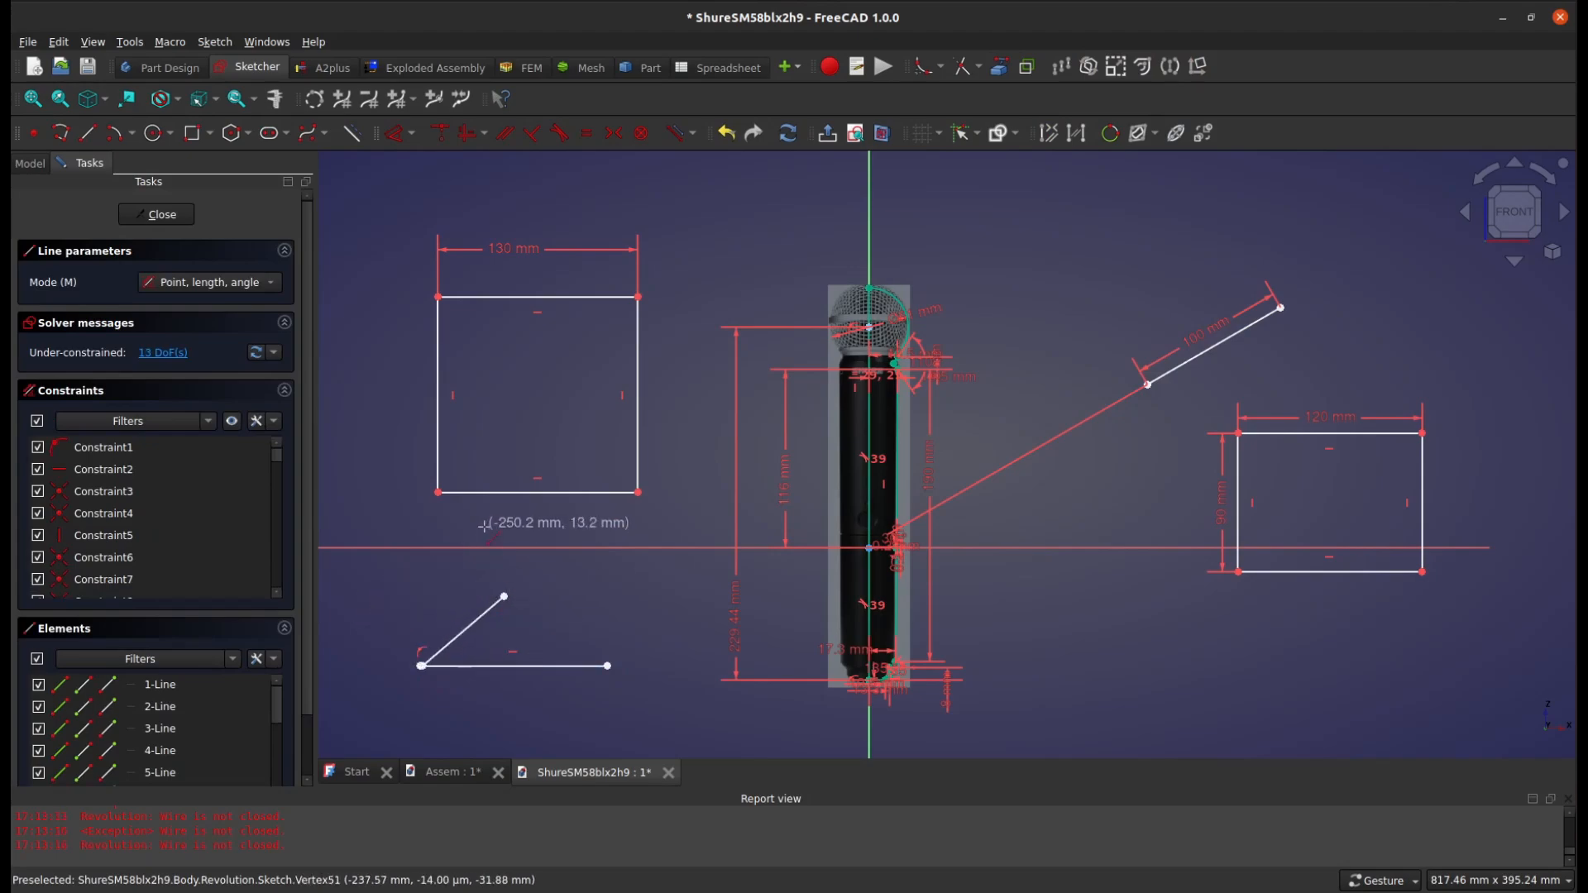
key(Escape)
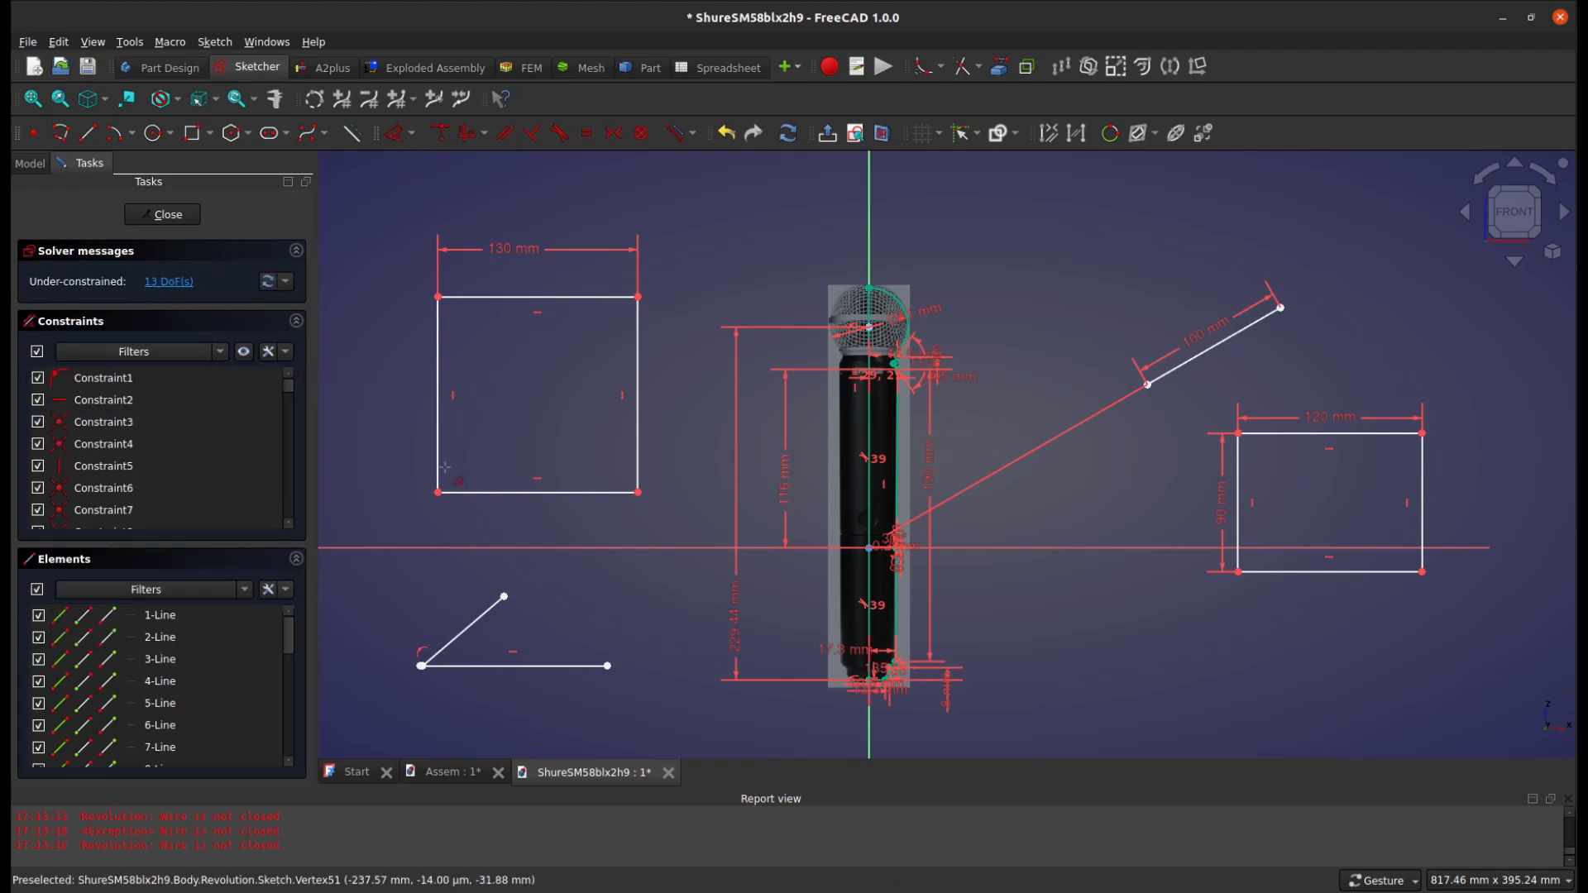
Constrain the angle between the slanted and horizontal lines, accepting the proposed value
click(464, 630)
click(438, 664)
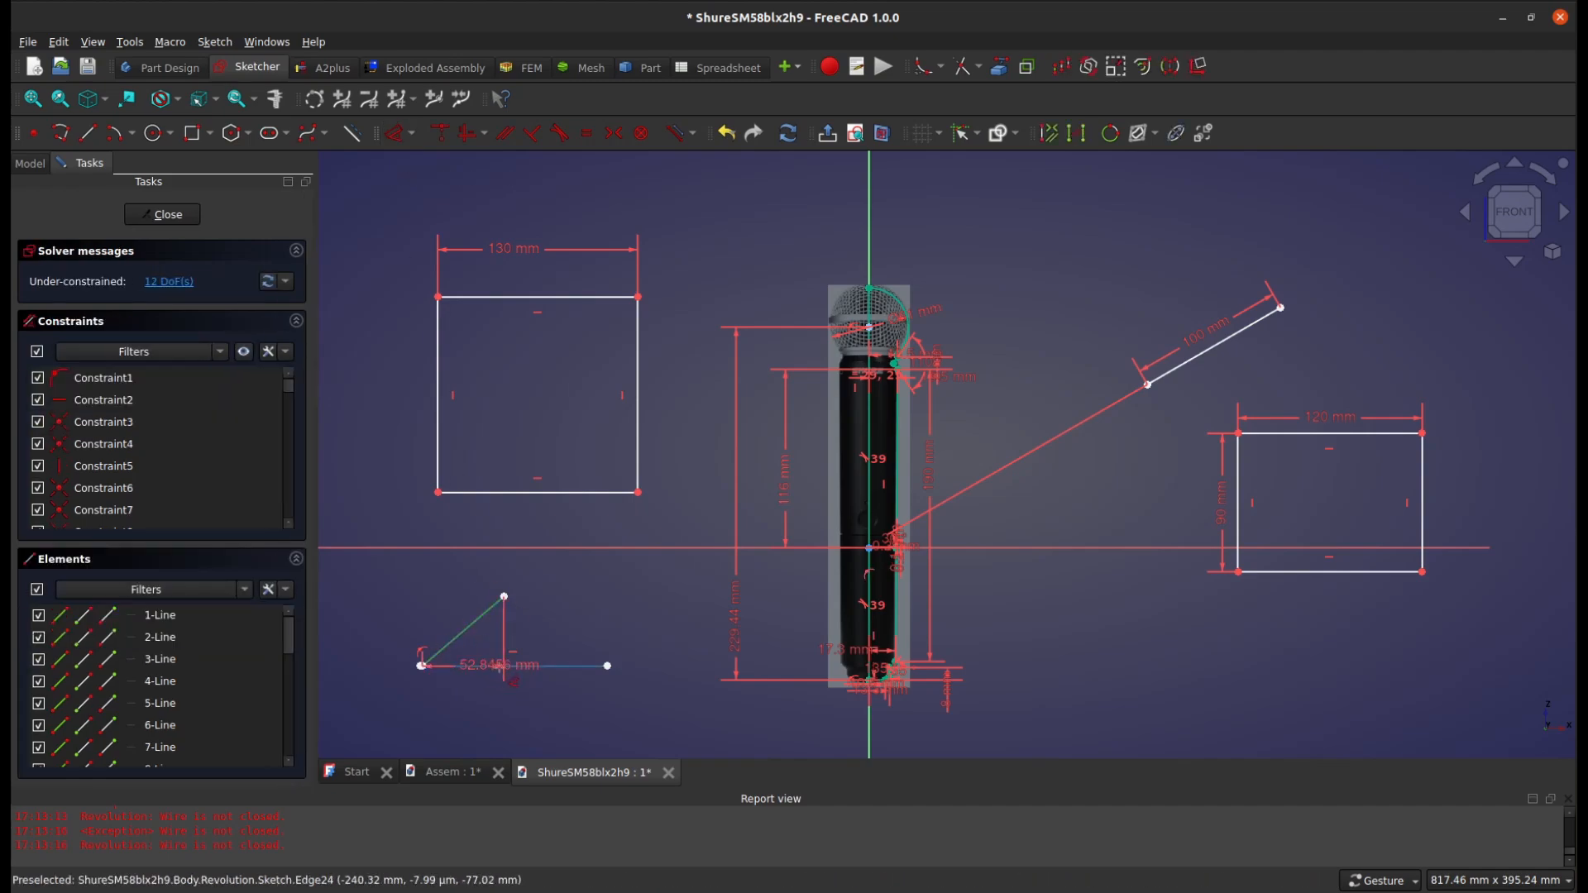
key(k)
key(a)
click(504, 652)
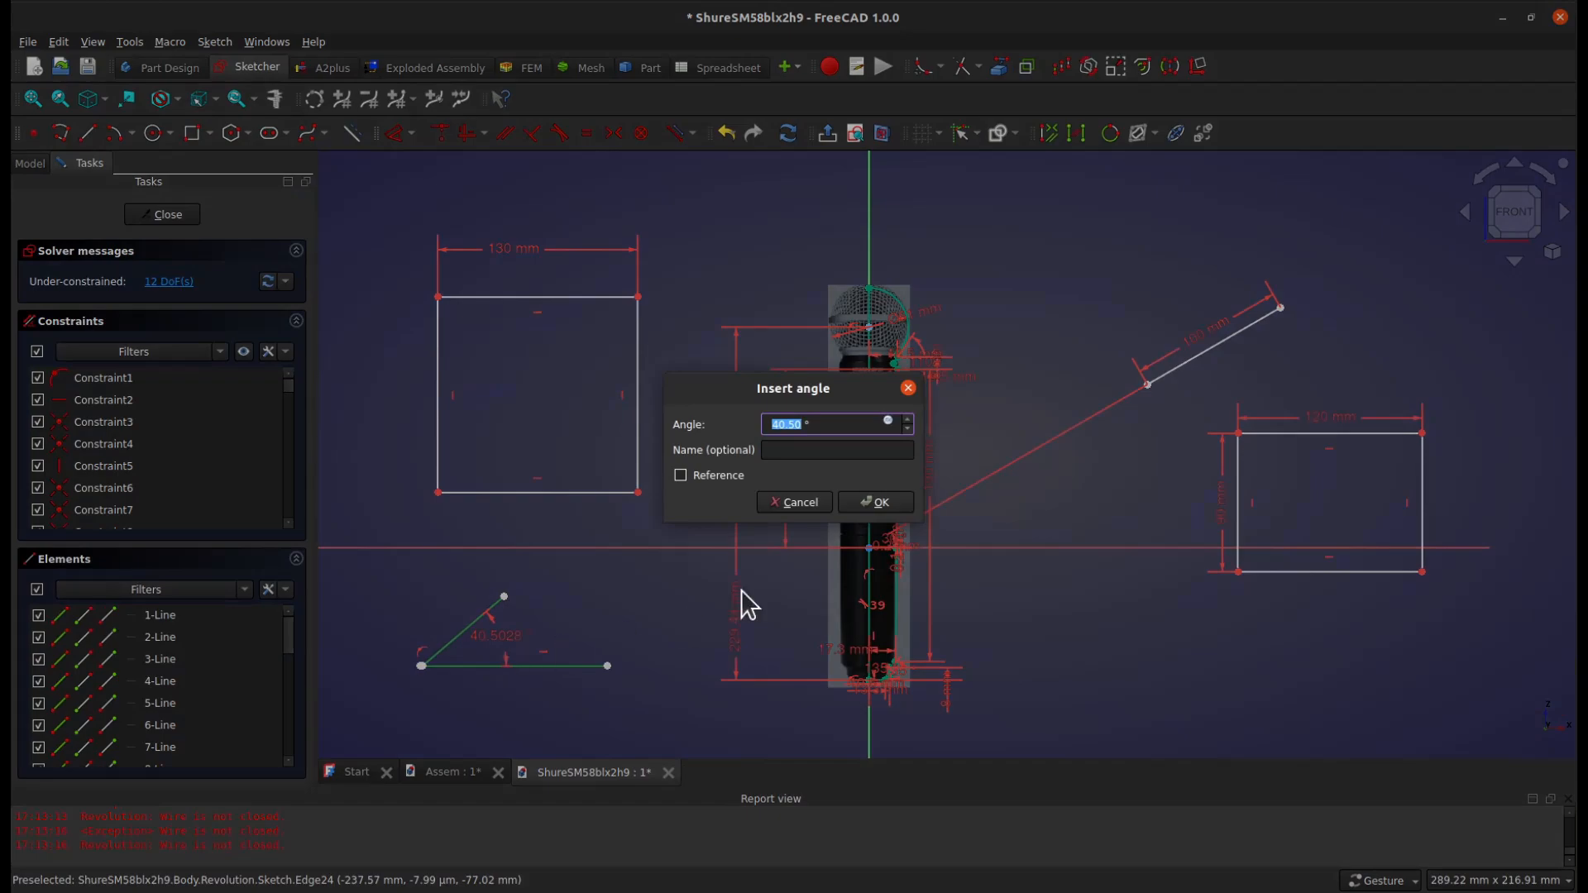
click(890, 504)
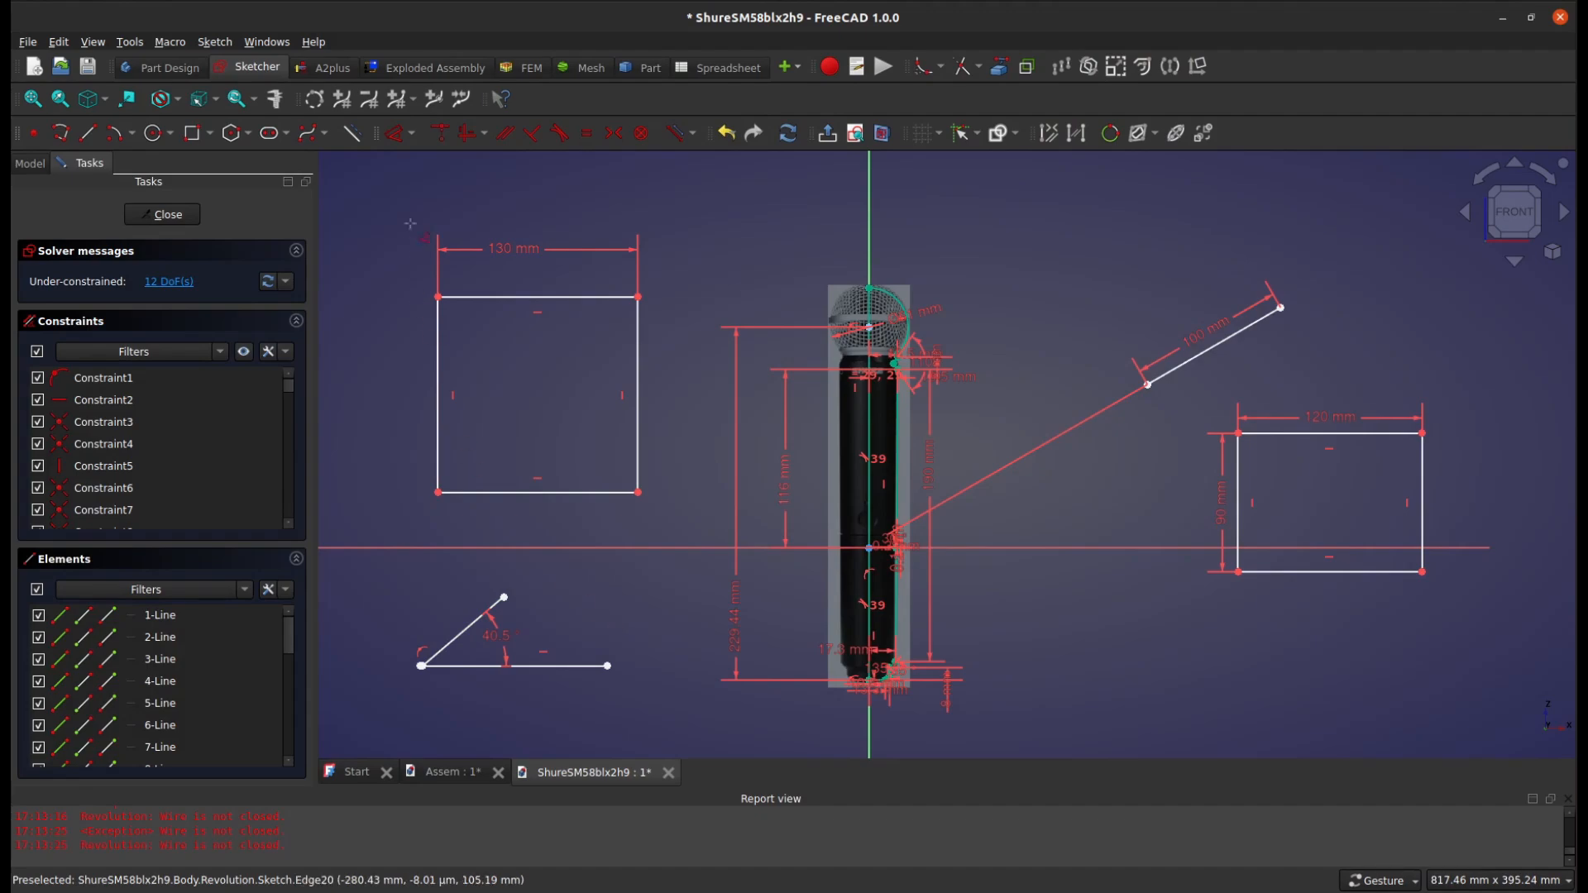
Offset the 130 mm wide rectangle inward by about 21 mm, keeping the original geometry
click(397, 136)
scroll(829, 374, up, 2)
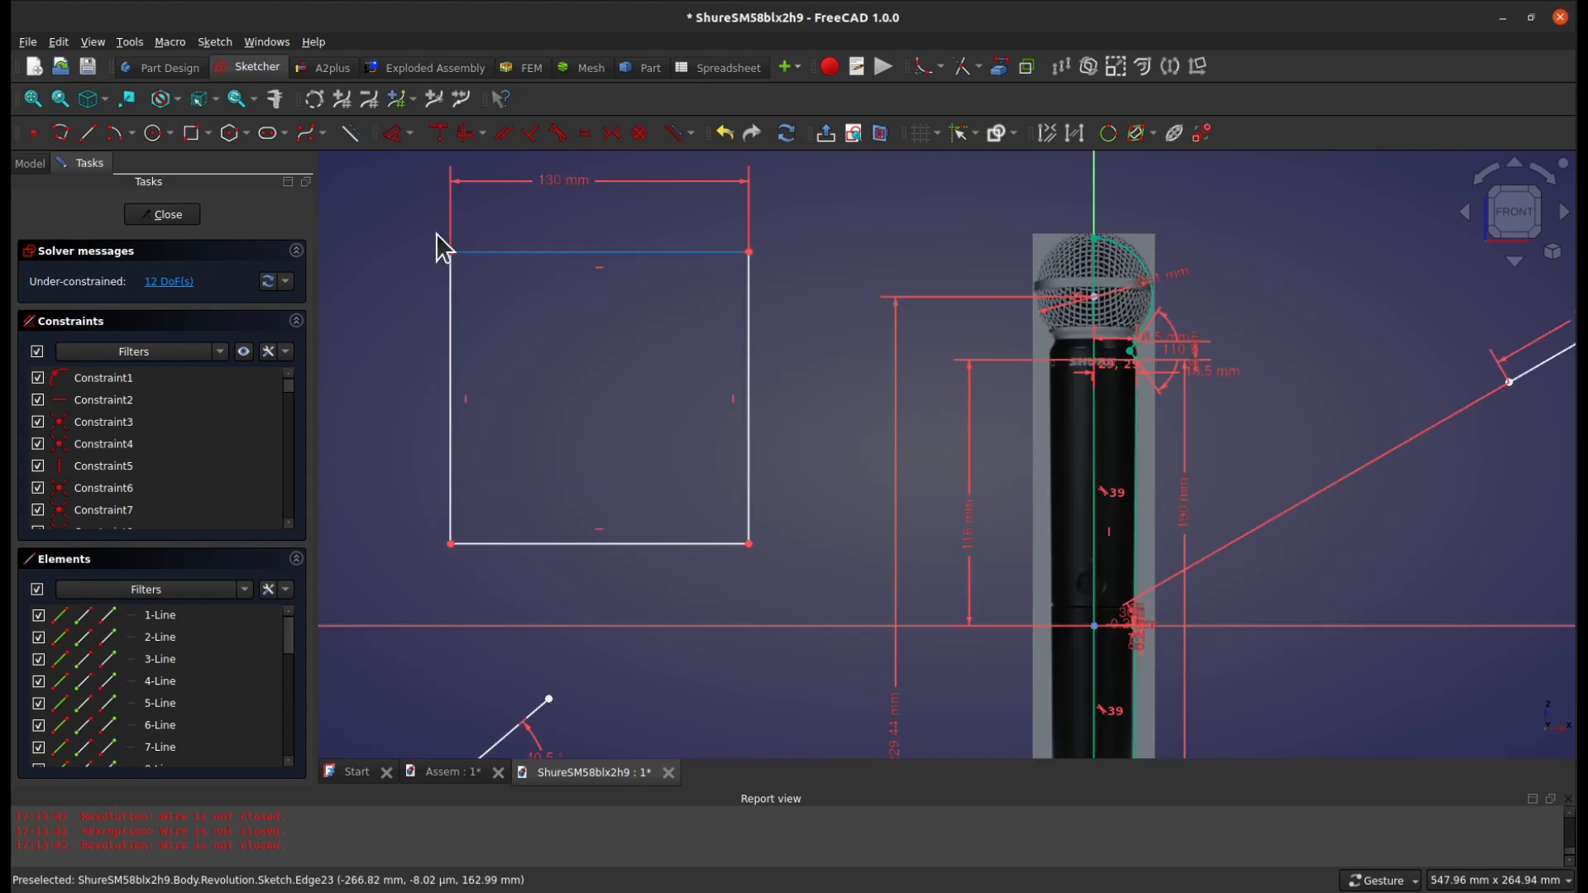
drag(428, 228, 782, 571)
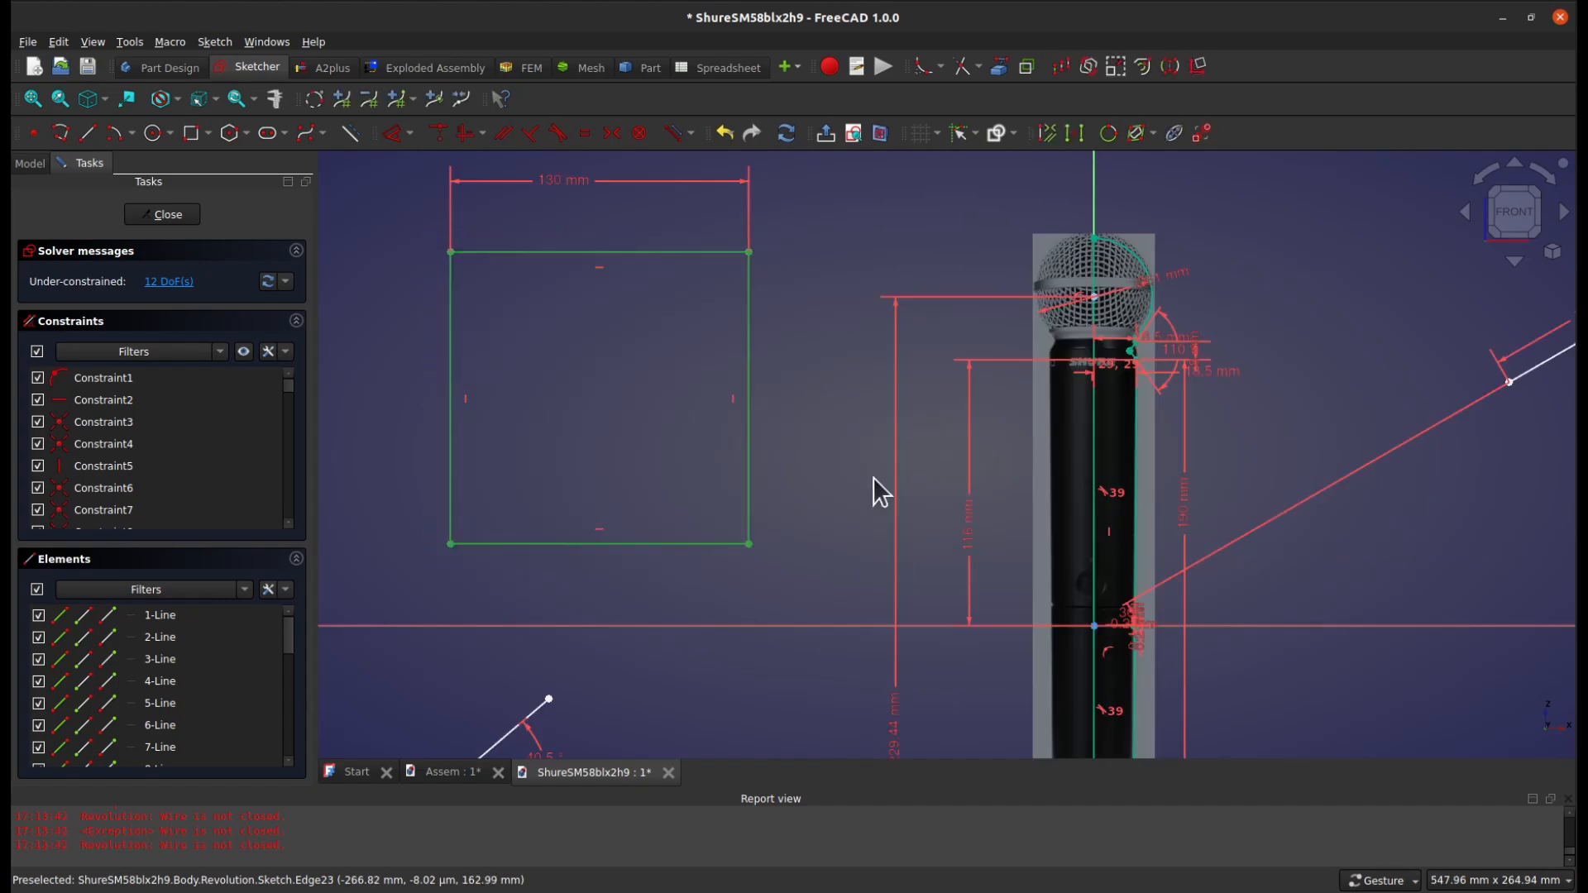
click(1145, 67)
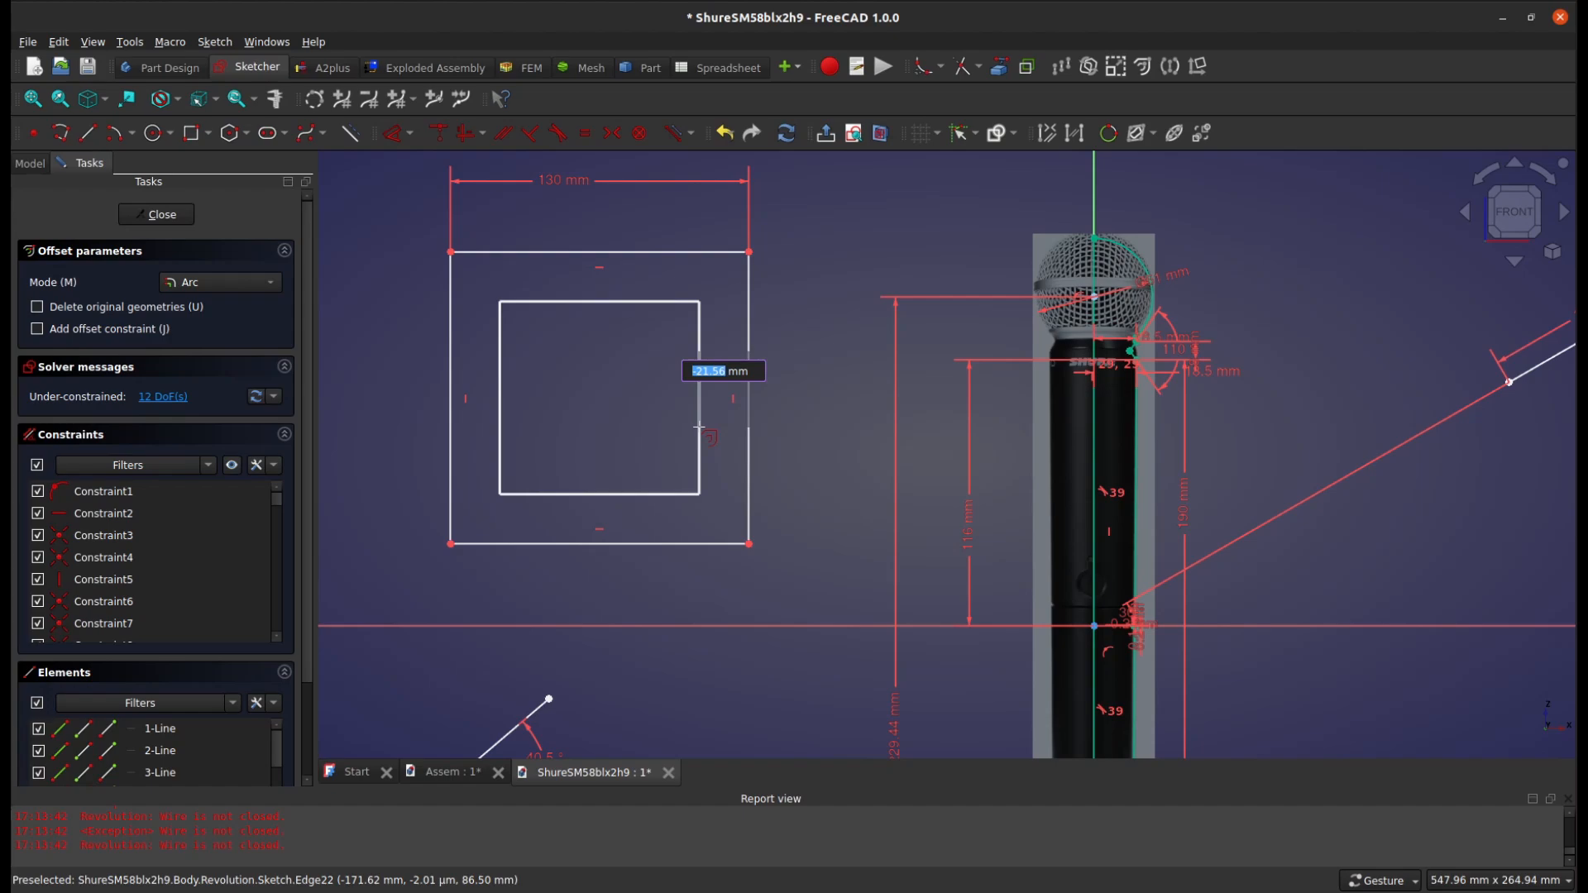
click(699, 427)
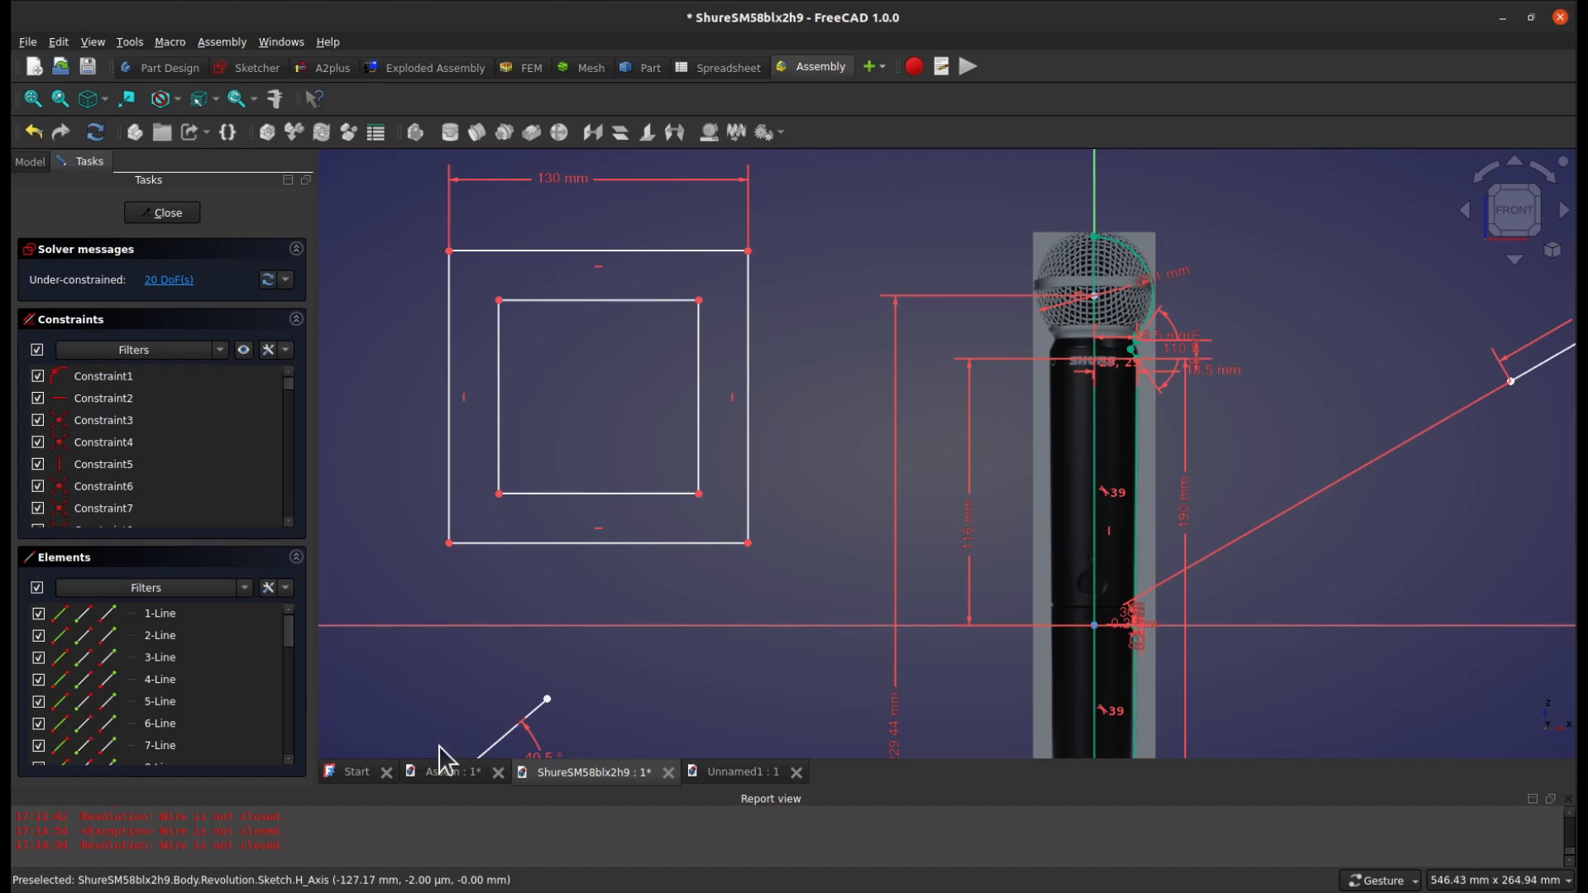
Create a new assembly file from the Start page, leave the open sketch, and add an assembly to the new document
click(356, 773)
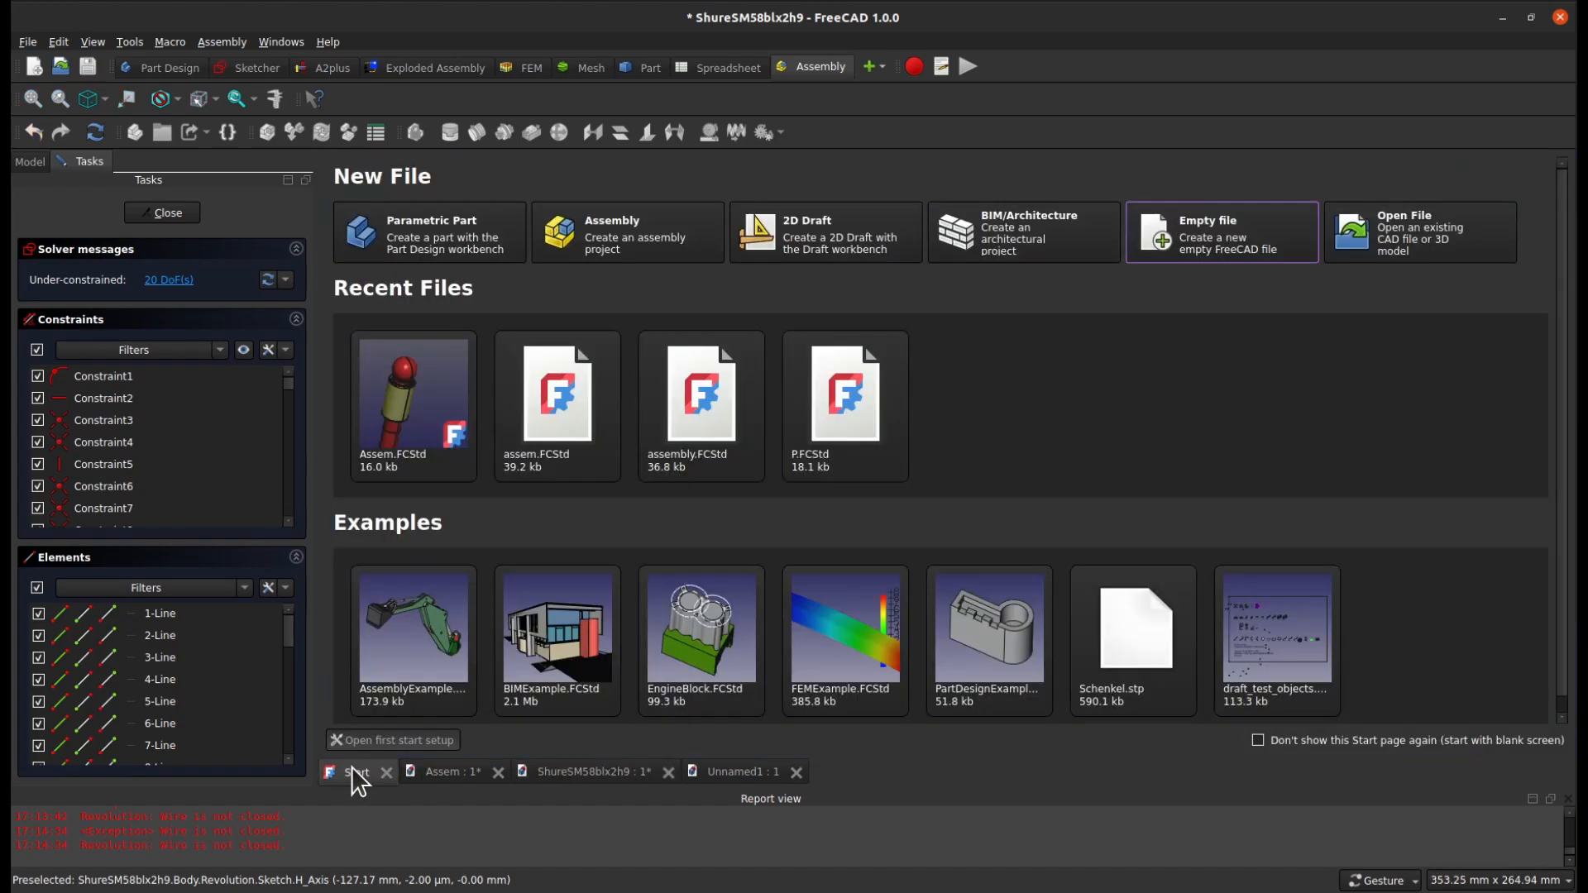
click(613, 242)
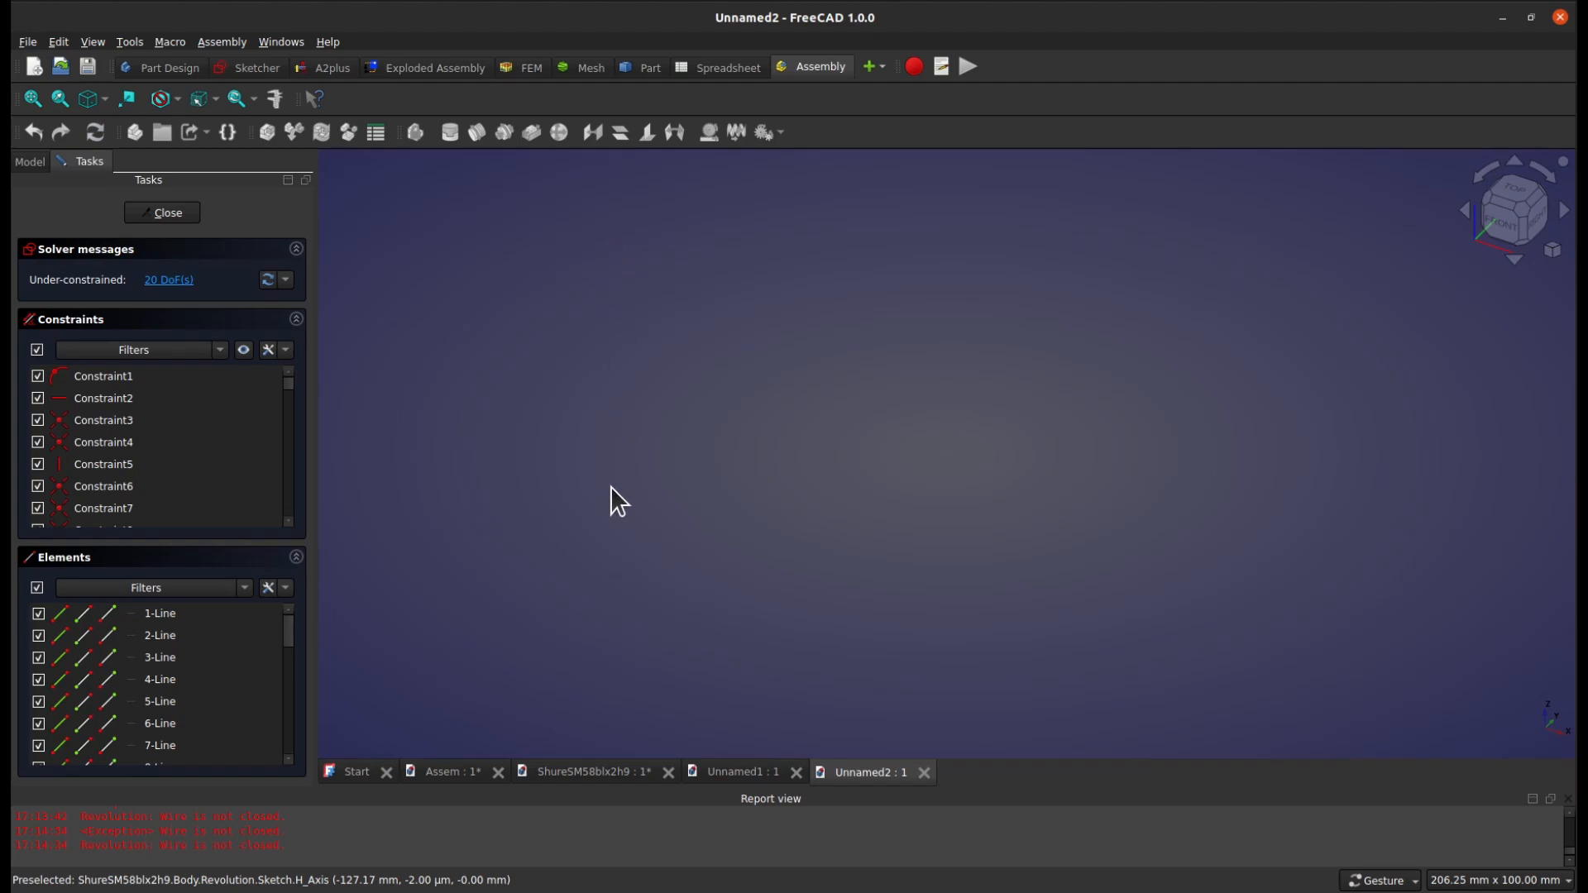
key(Escape)
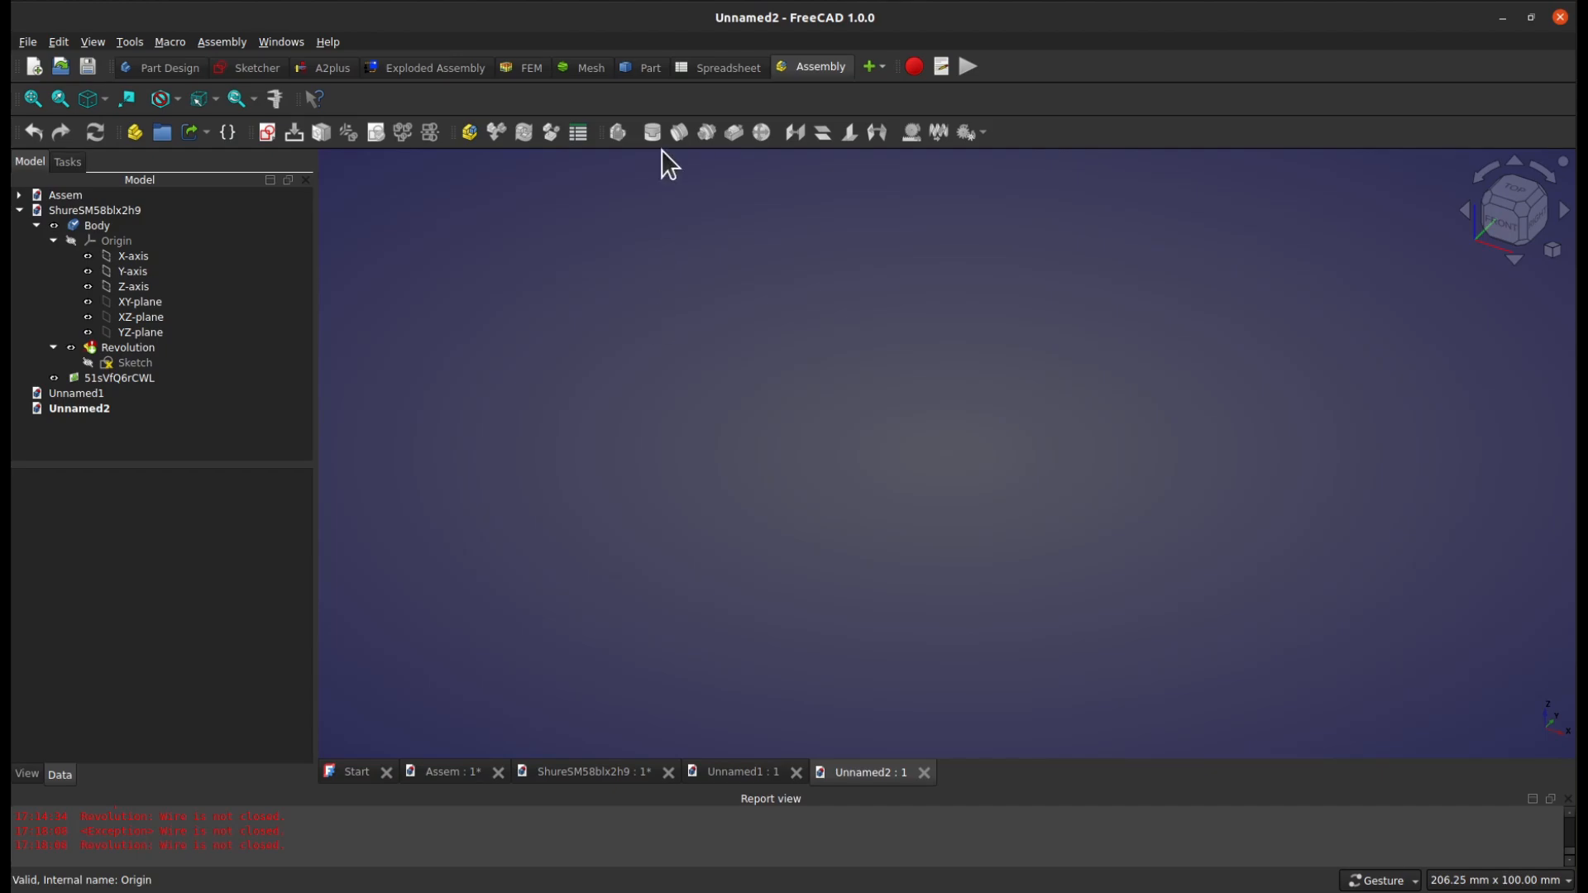
click(471, 135)
scroll(243, 405, down, 2)
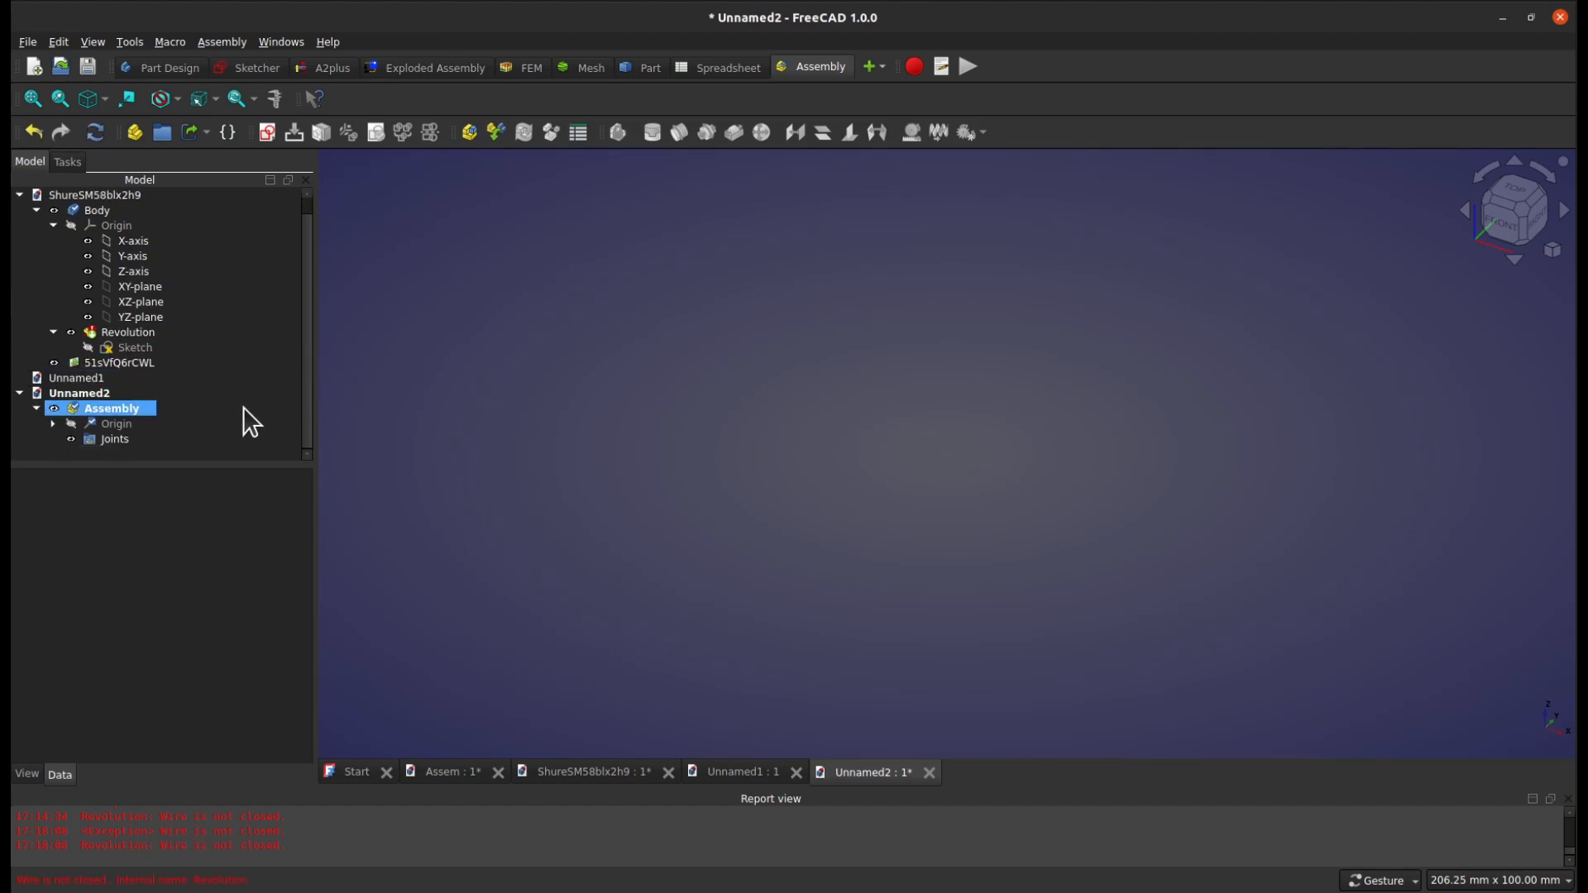
Insert the shureSM58Case_001 component from Assem.FCStd into the assembly, saving the document as Unnamed2.FCStd
click(109, 408)
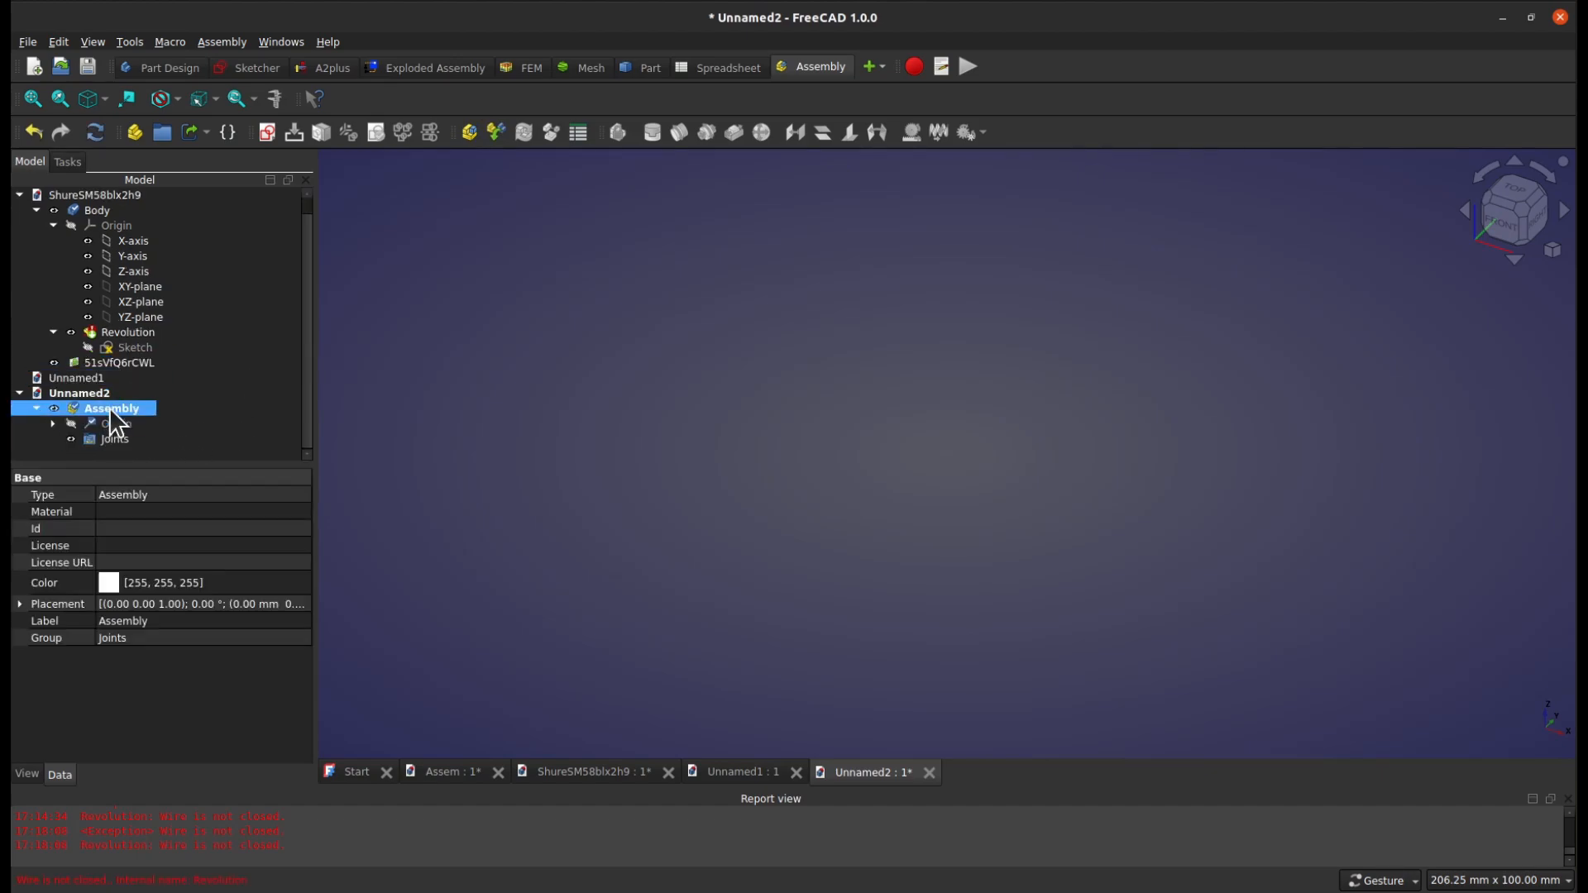
click(495, 132)
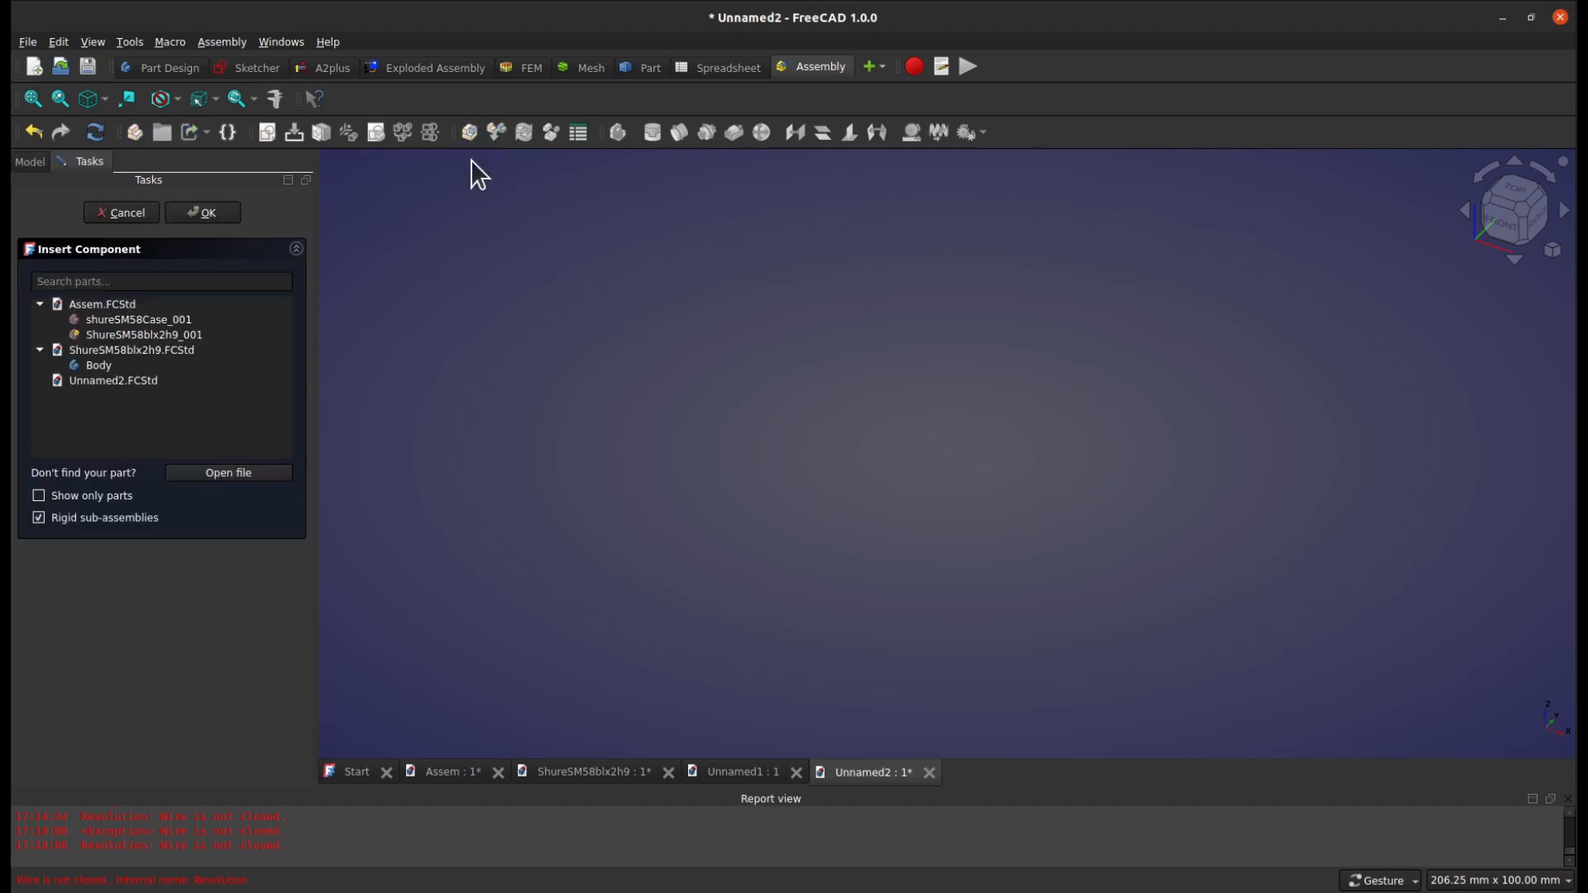
click(163, 335)
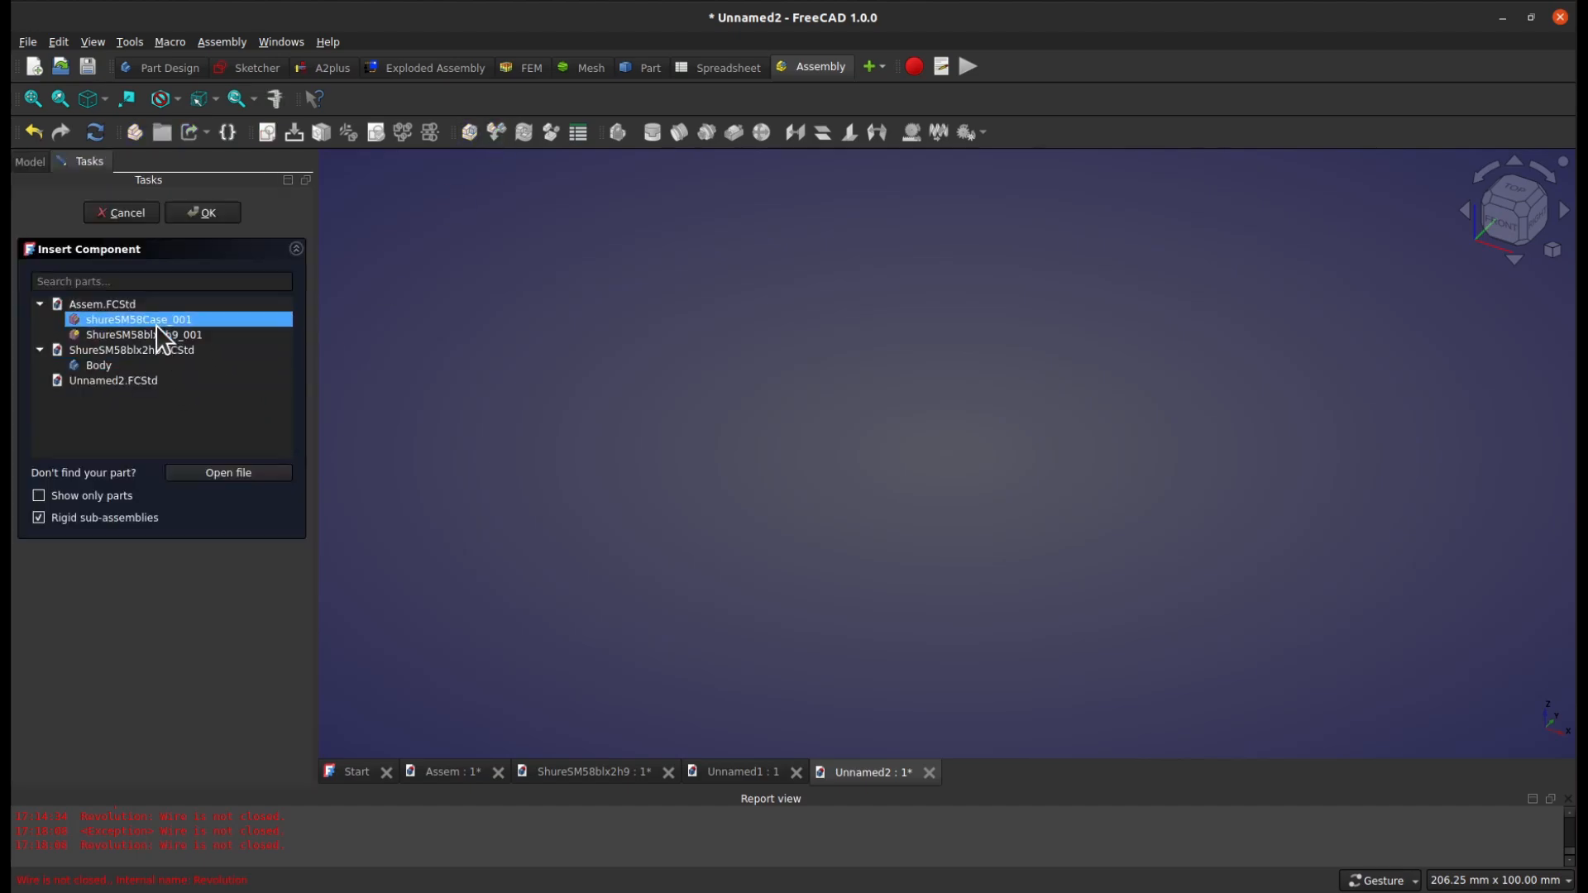
click(155, 322)
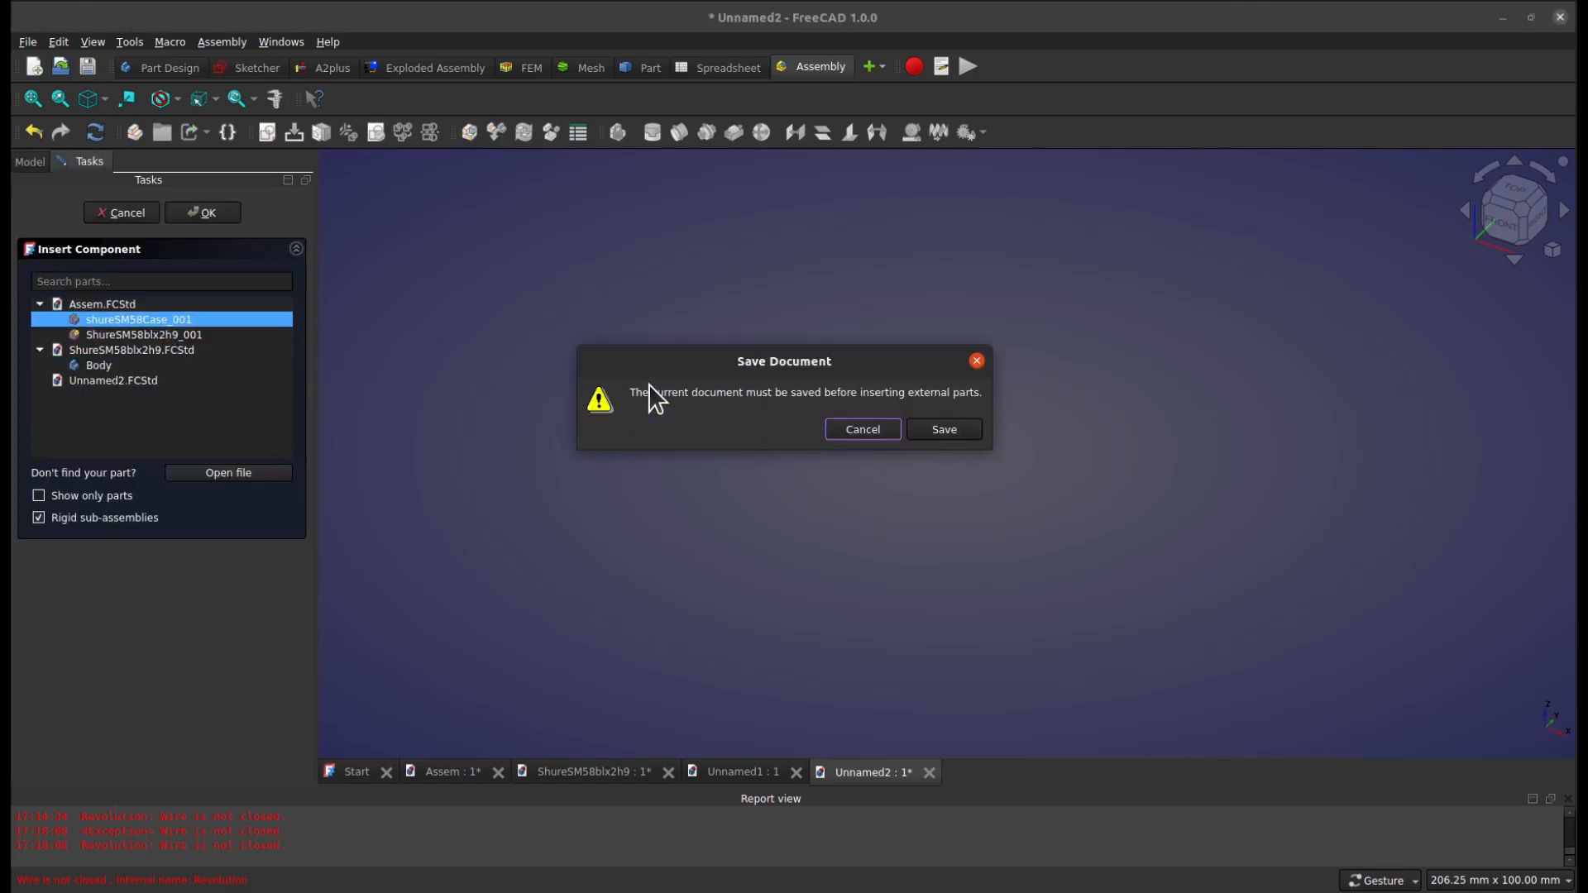
click(965, 434)
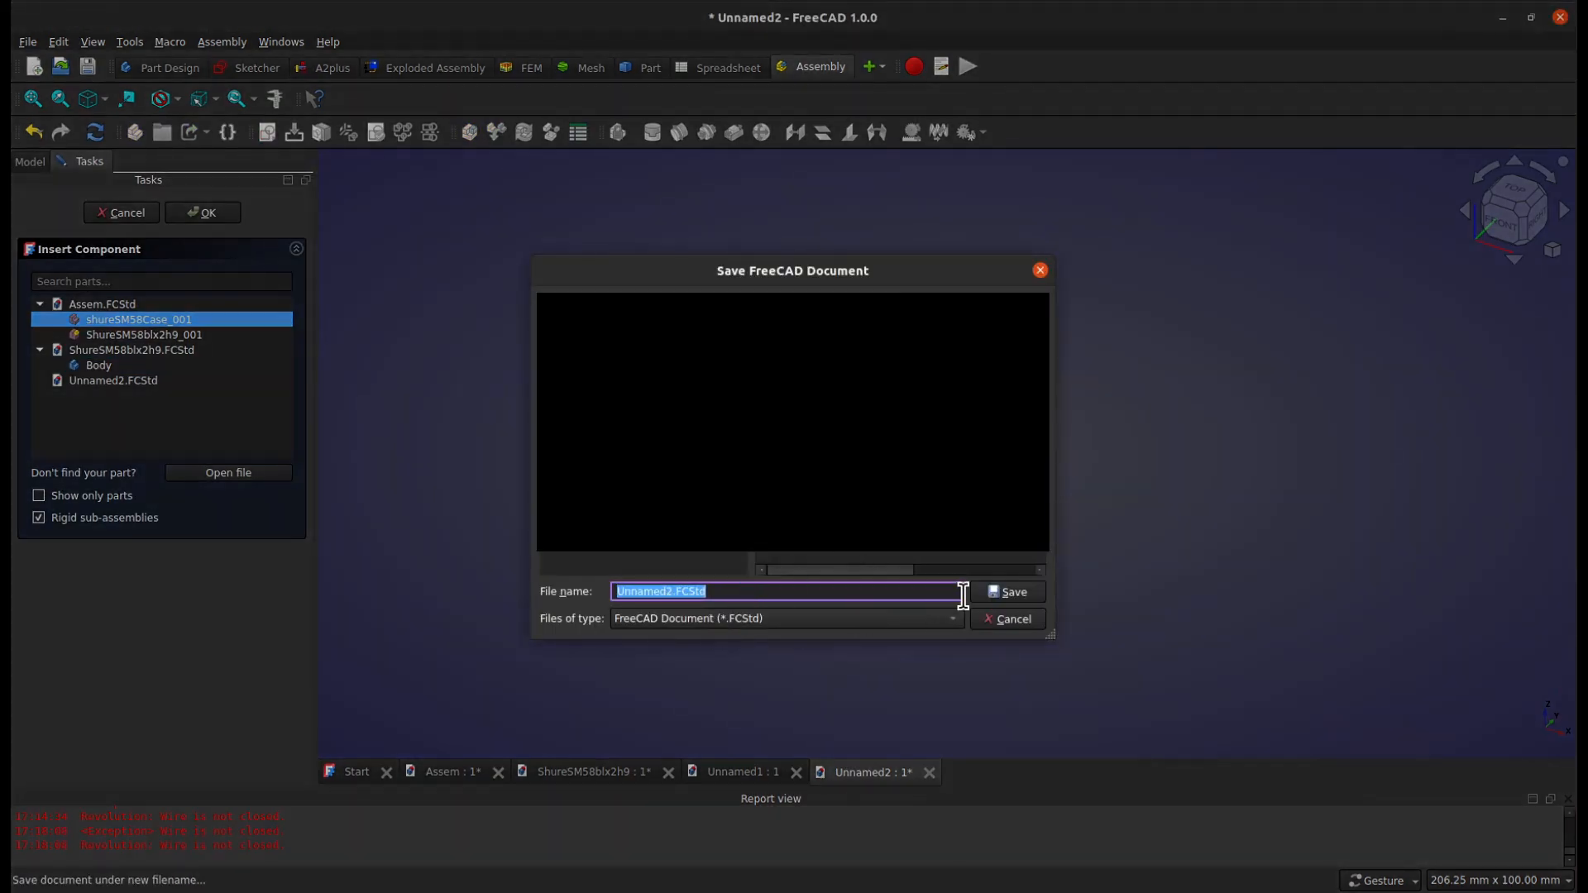
click(1022, 593)
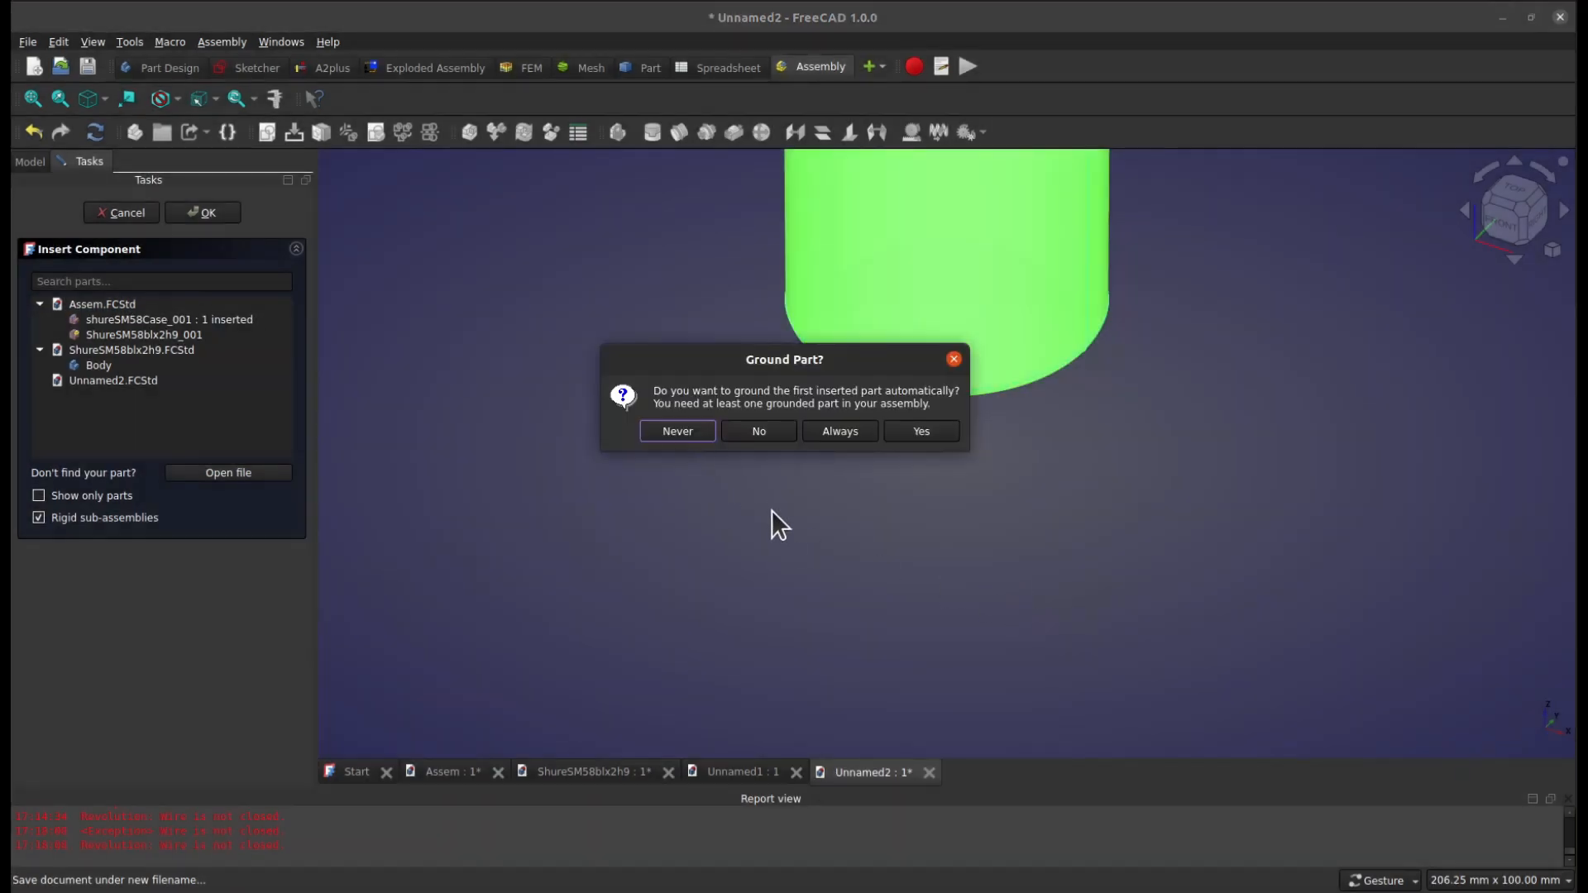
Choose to always ground the first inserted part automatically
click(847, 433)
scroll(916, 483, down, 8)
scroll(952, 395, up, 4)
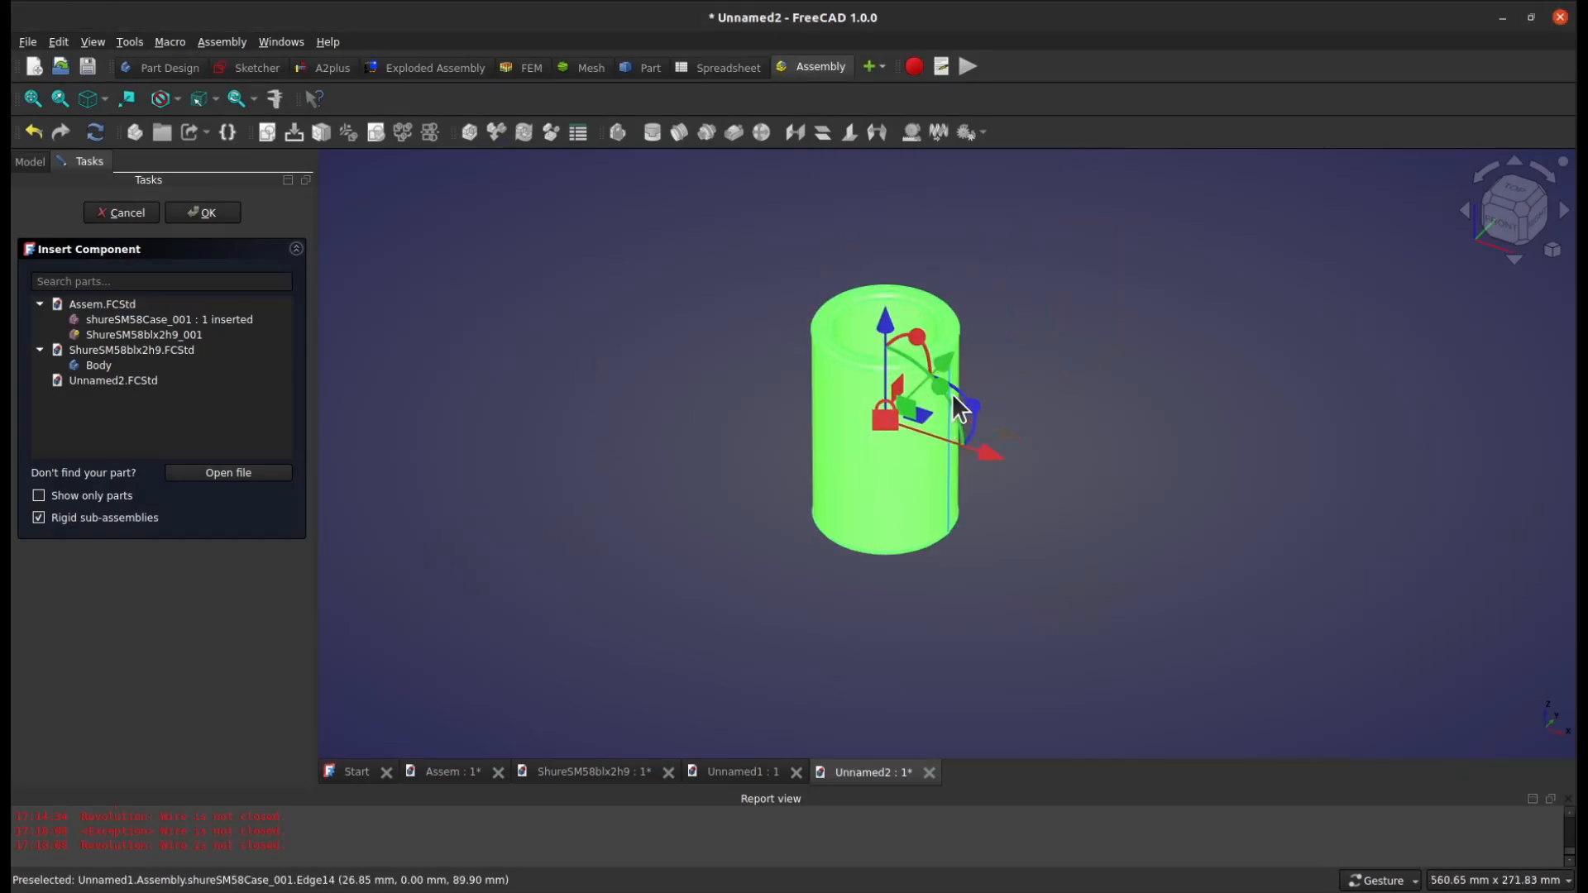
click(633, 573)
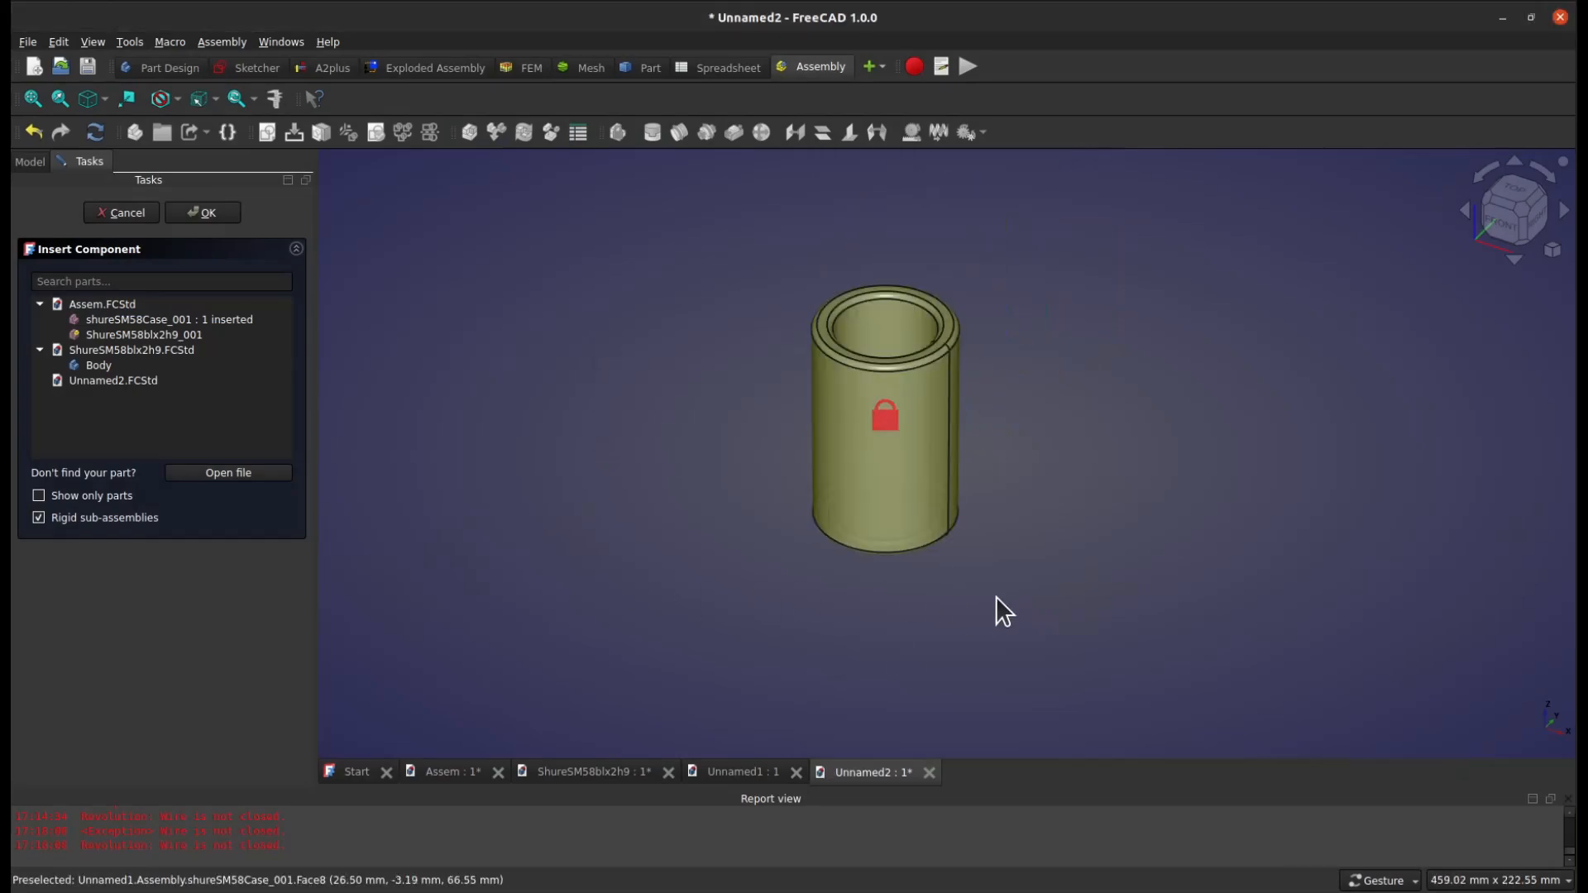
click(890, 501)
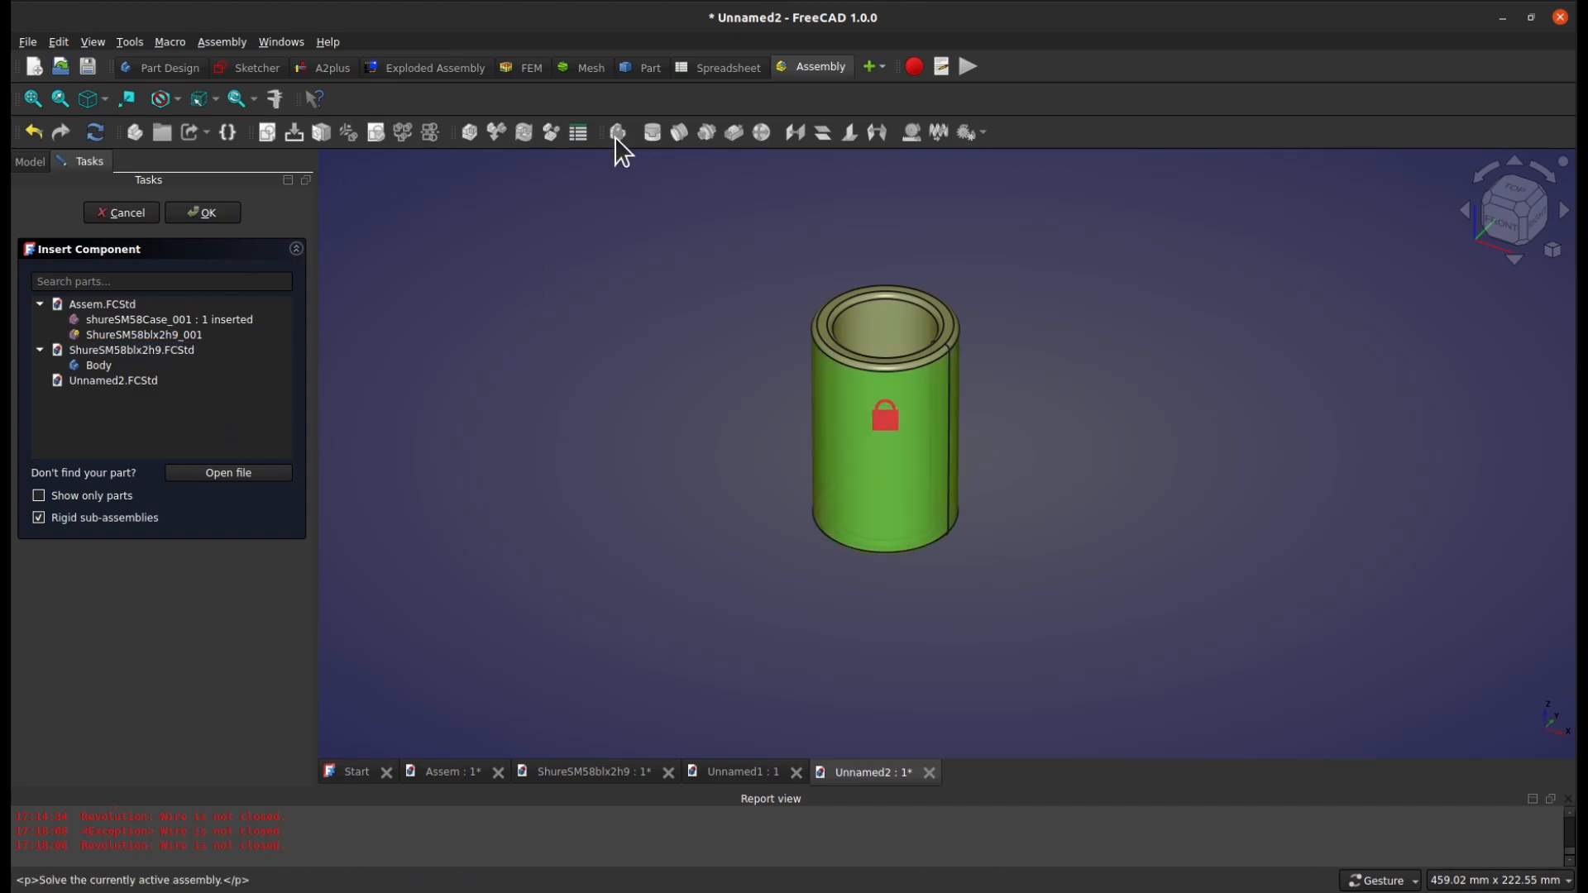
click(617, 296)
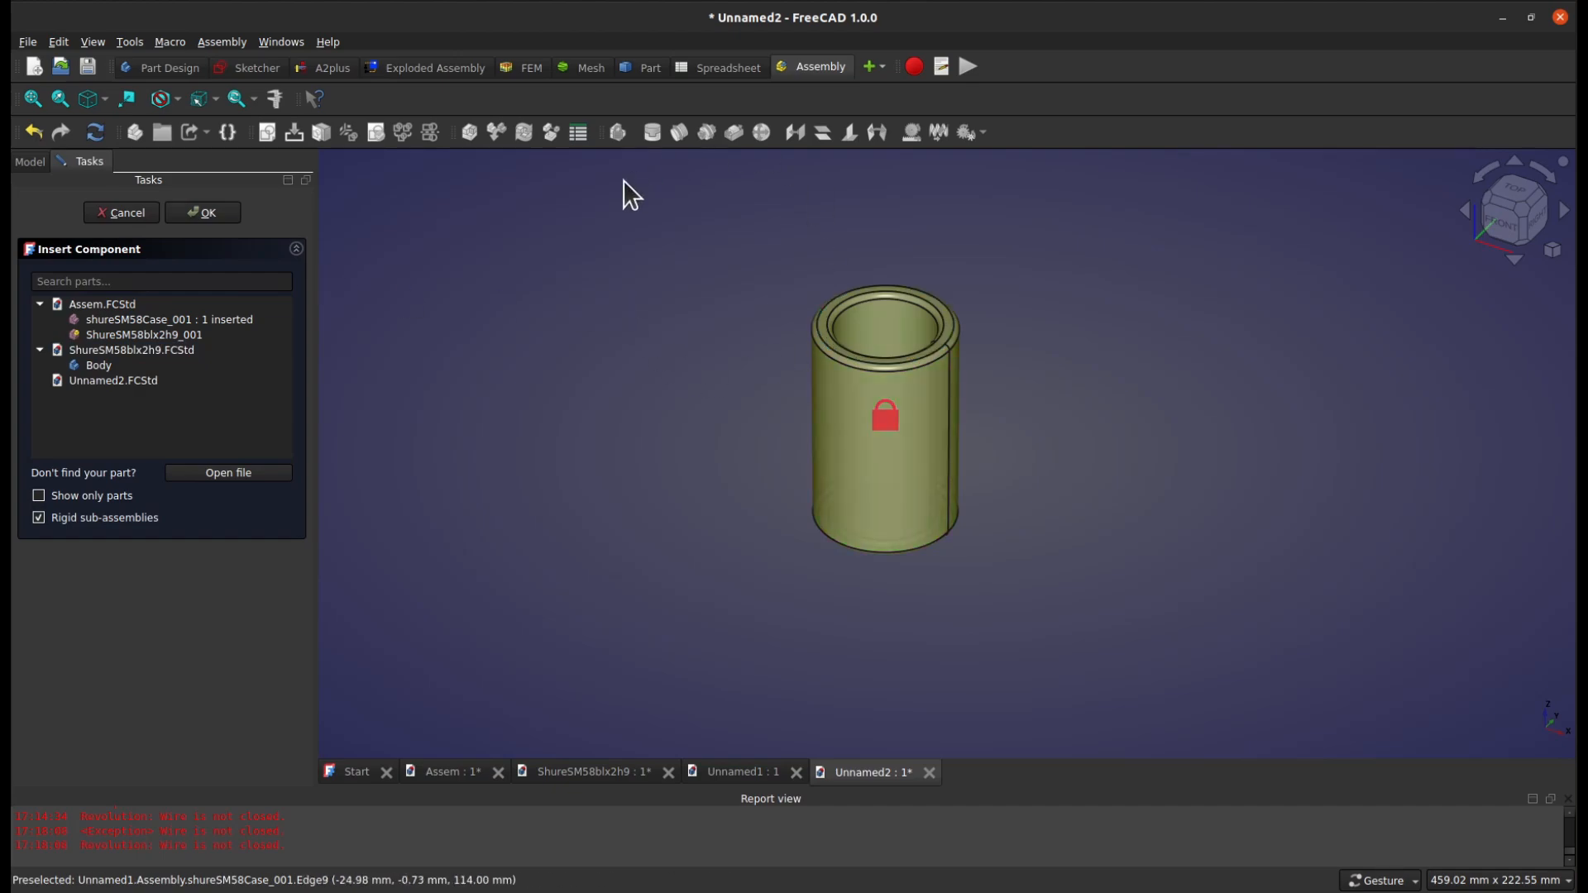
Insert another shureSM58Case_001 and two ShureSM58blx2h9_001 components from Assem.FCStd into the assembly, and finish inserting components
click(155, 320)
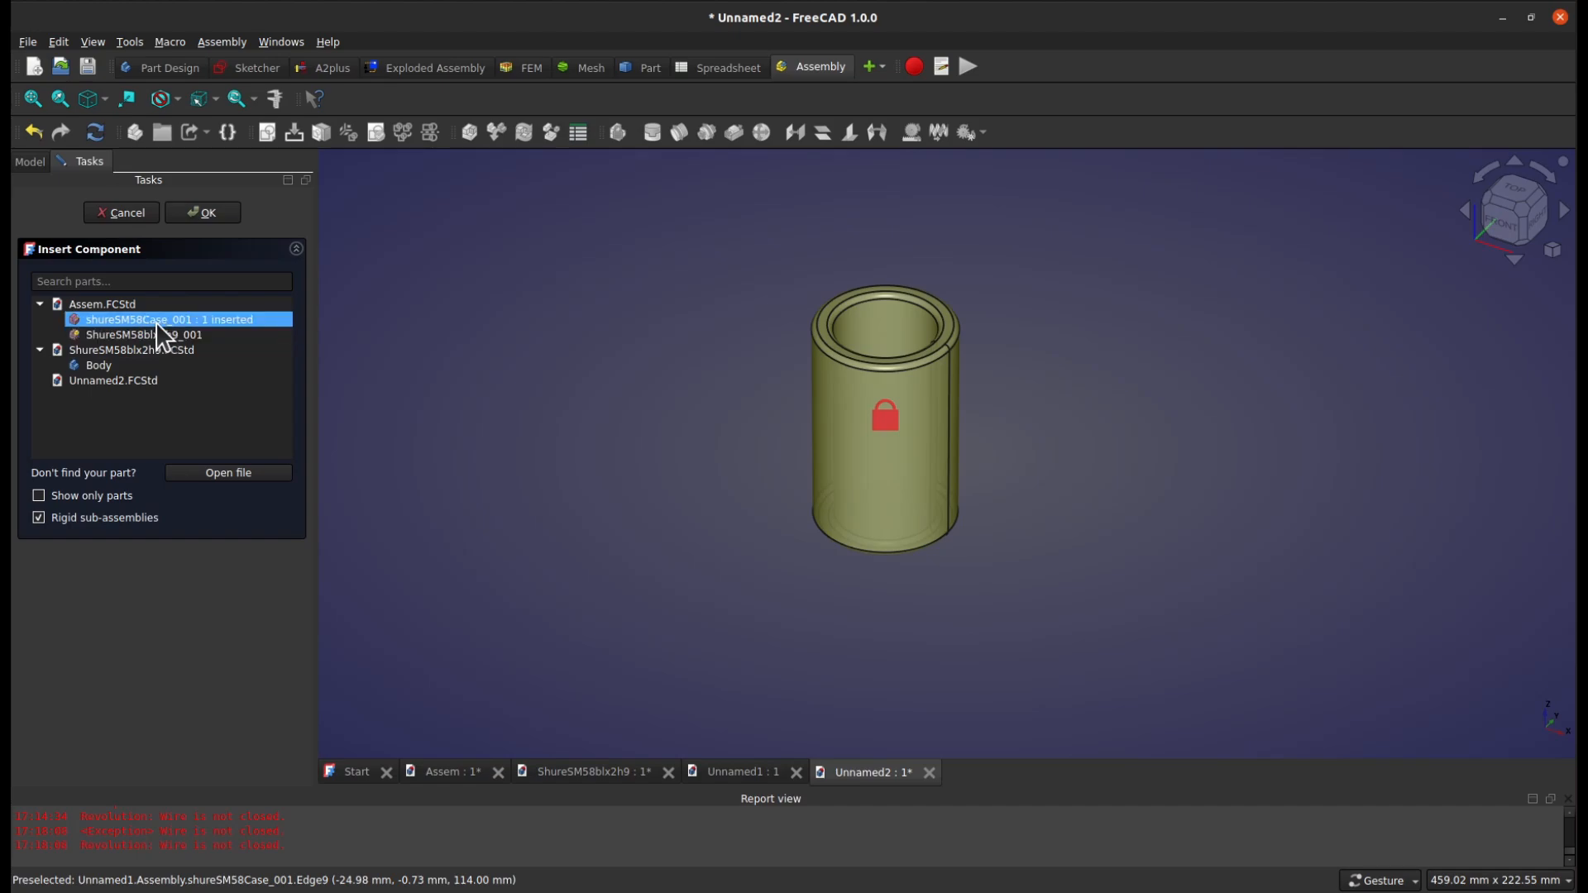
double_click(153, 348)
click(152, 335)
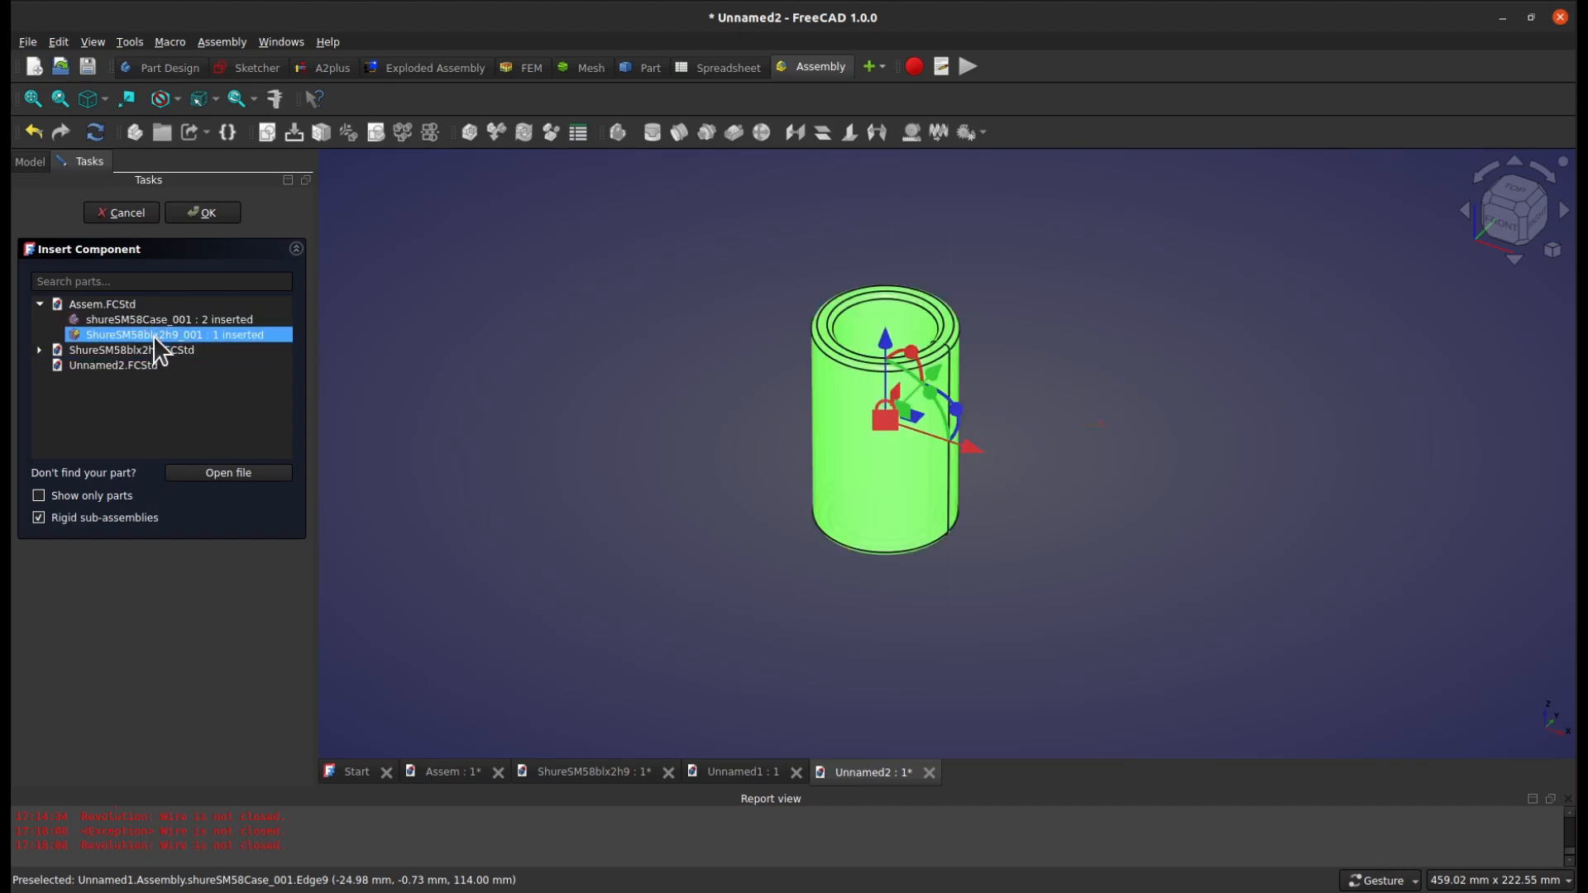
click(126, 334)
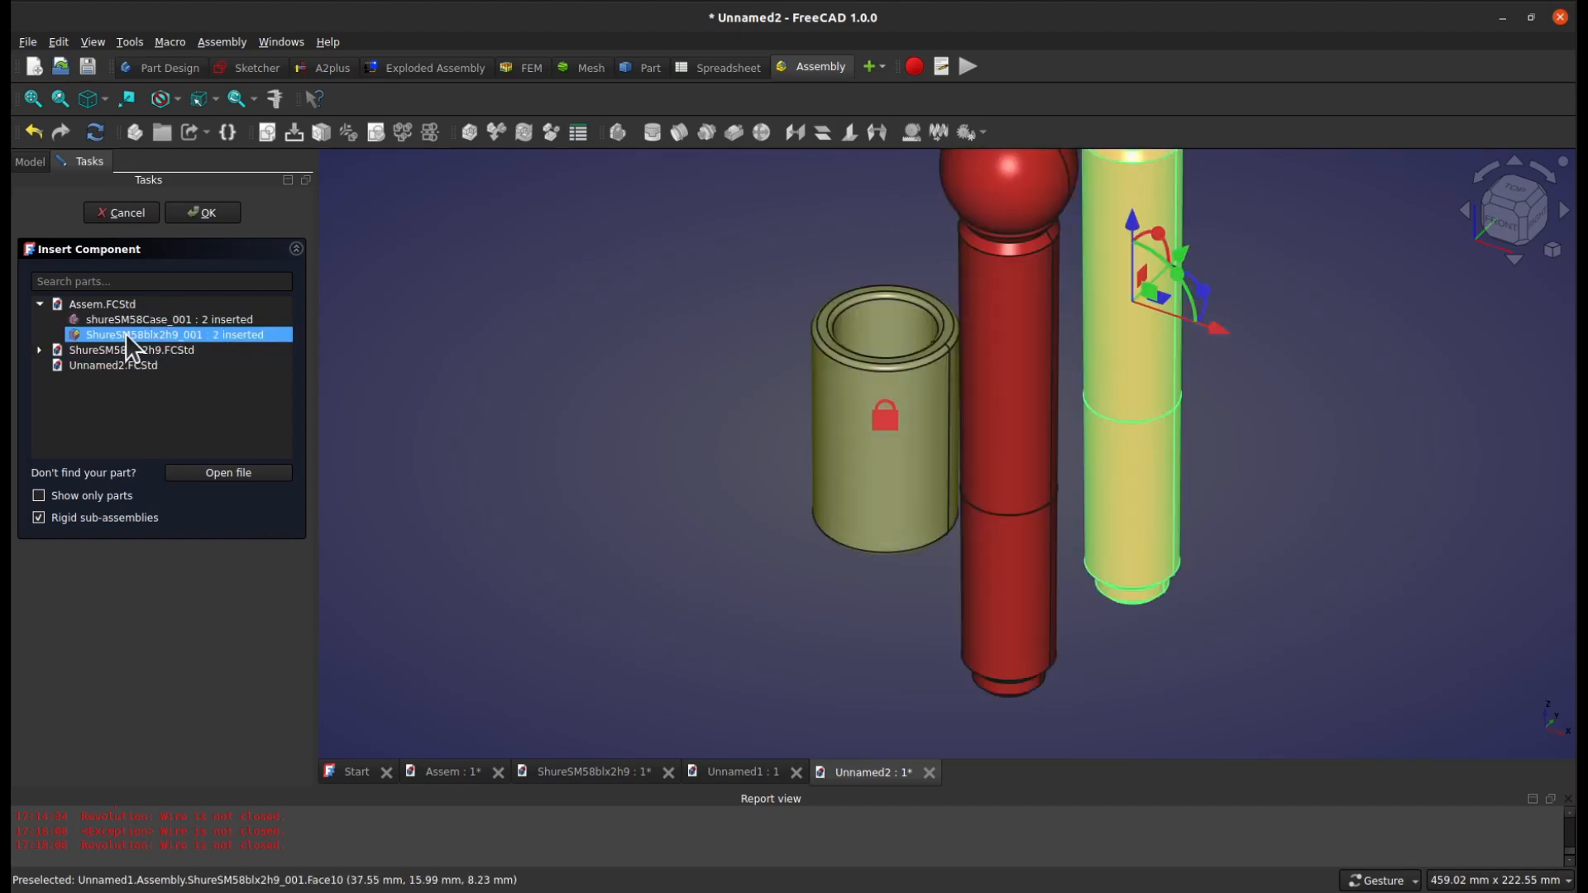
click(1338, 495)
scroll(1096, 534, down, 3)
key(Escape)
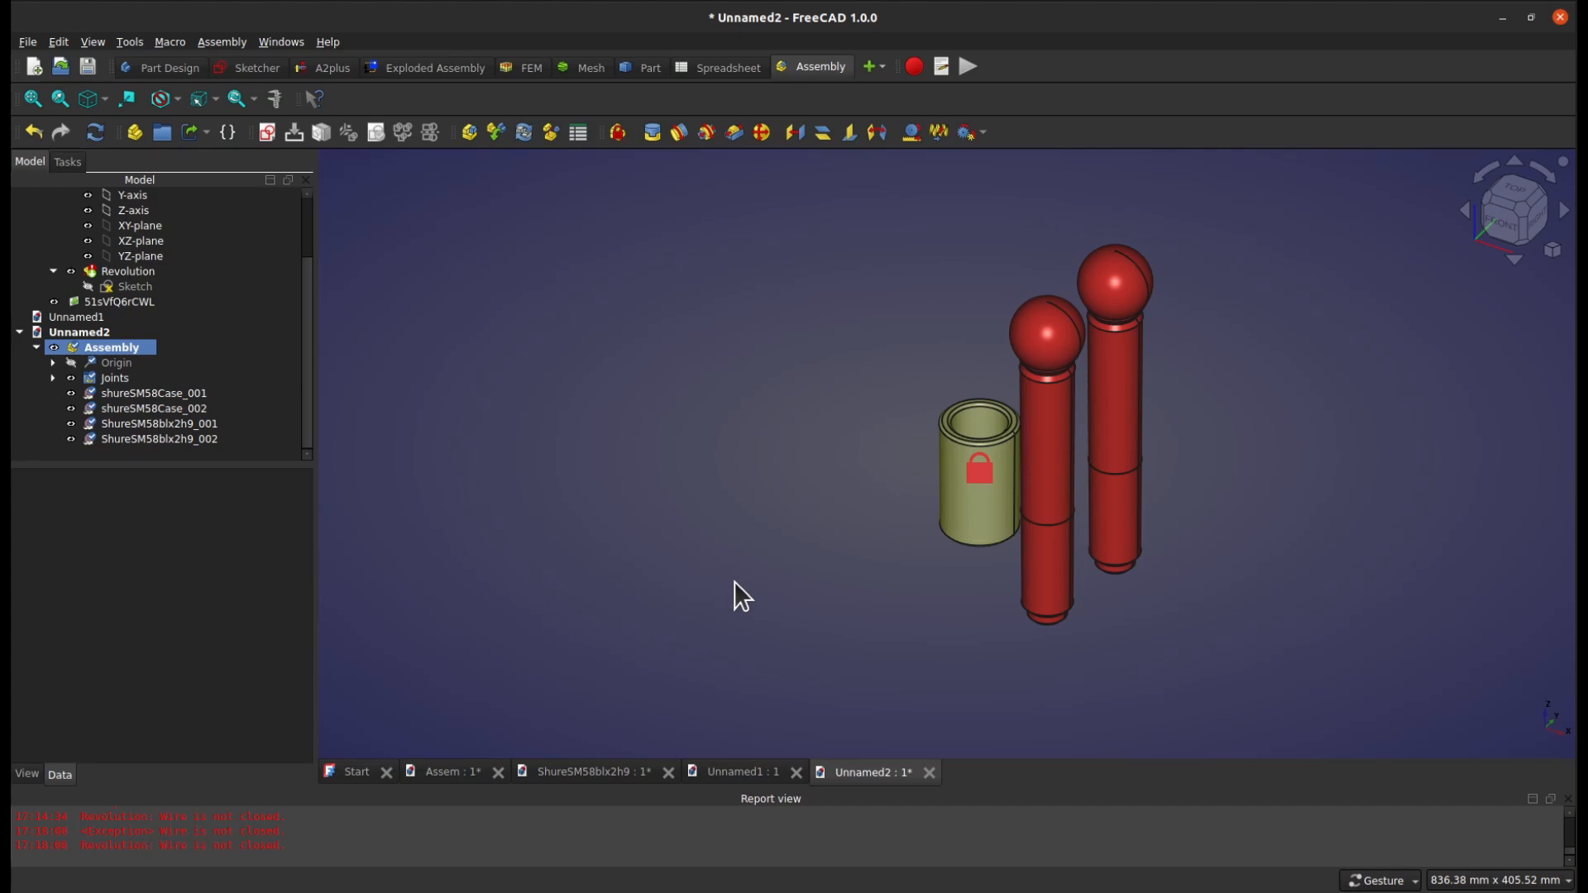
scroll(1228, 344, up, 5)
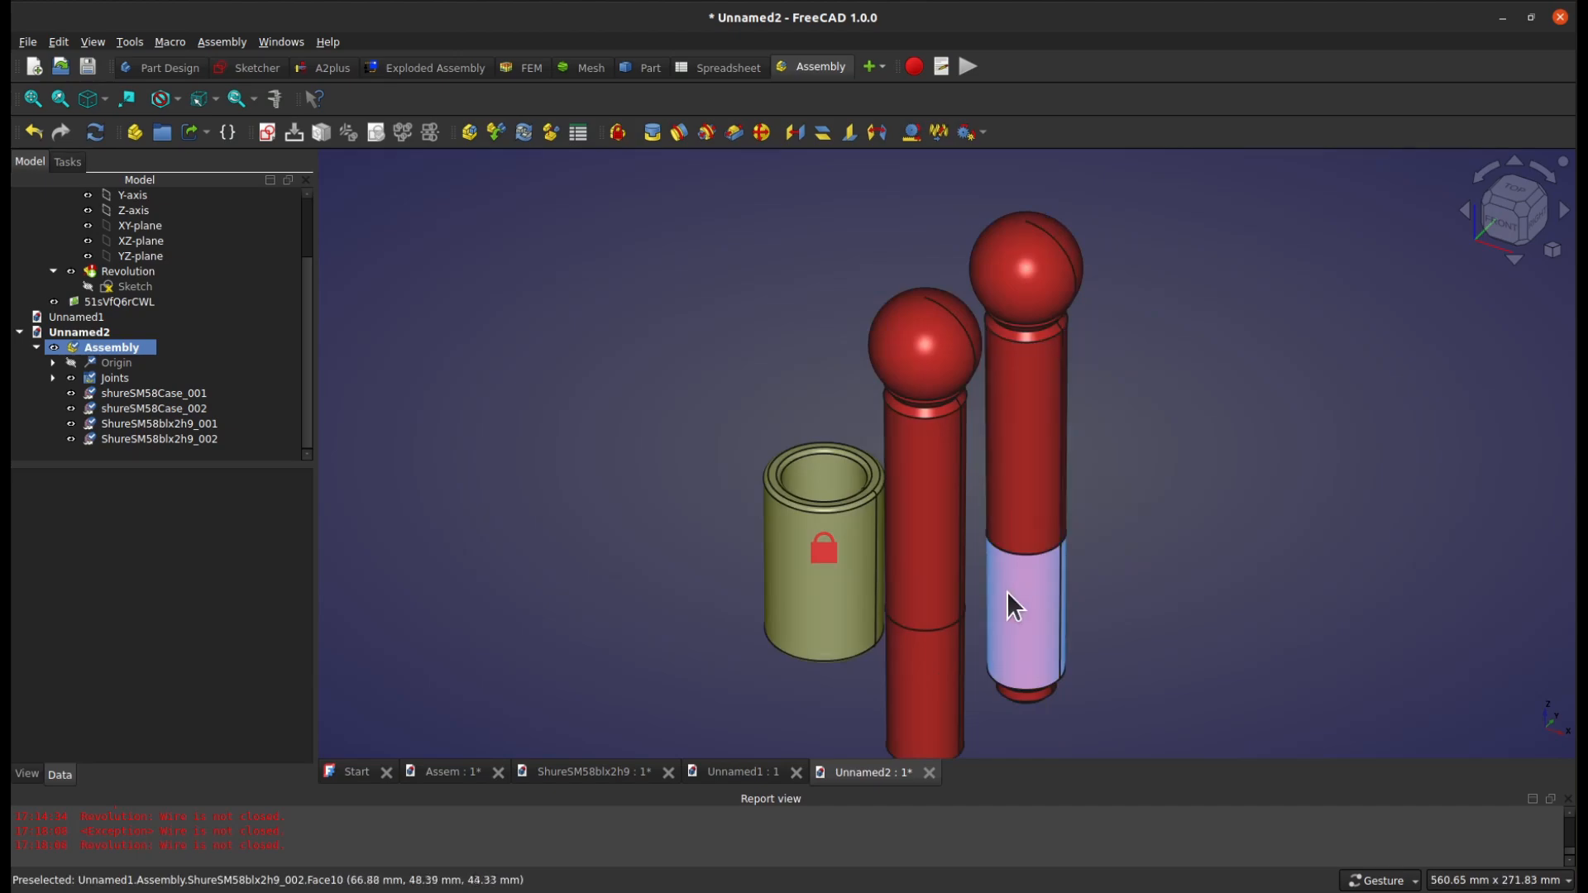